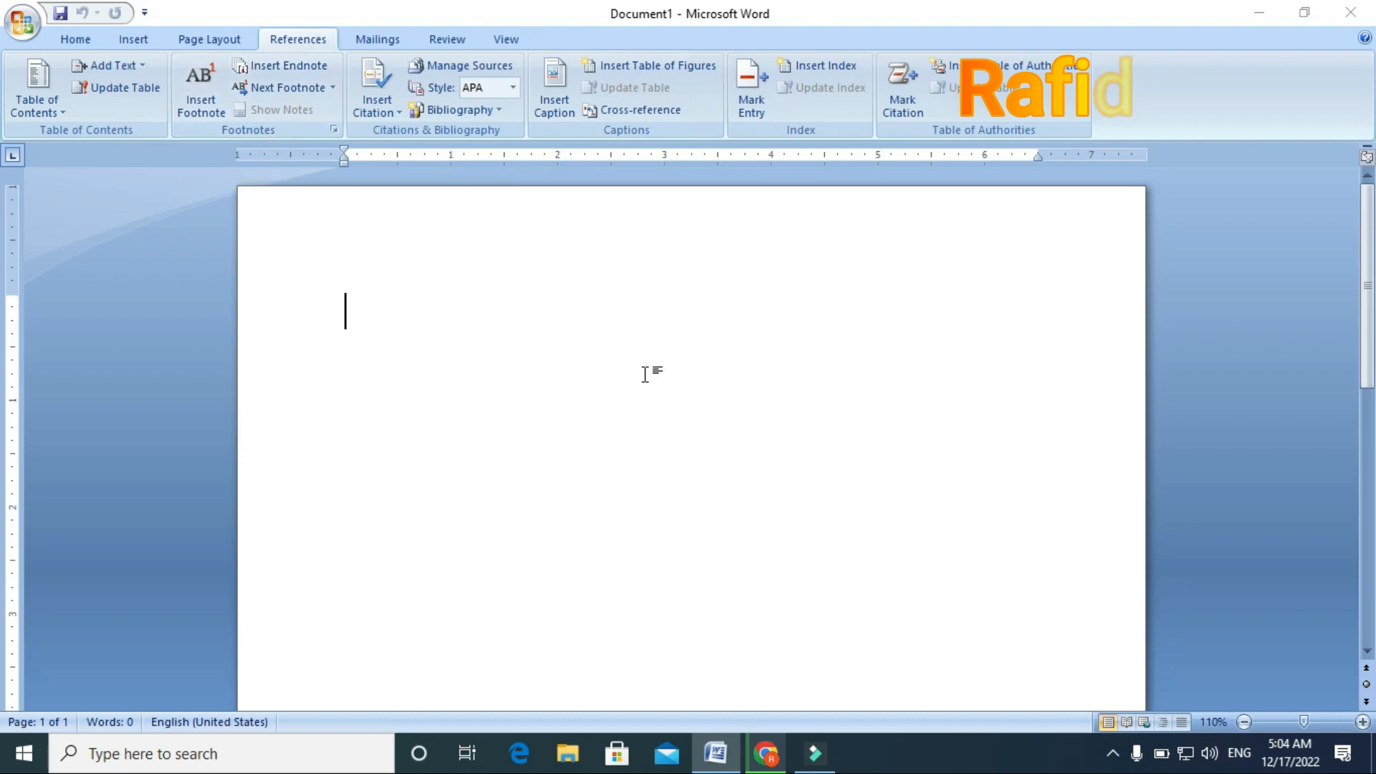
Fill the blank document with placeholder paragraphs using the =rand() formula
type("=")
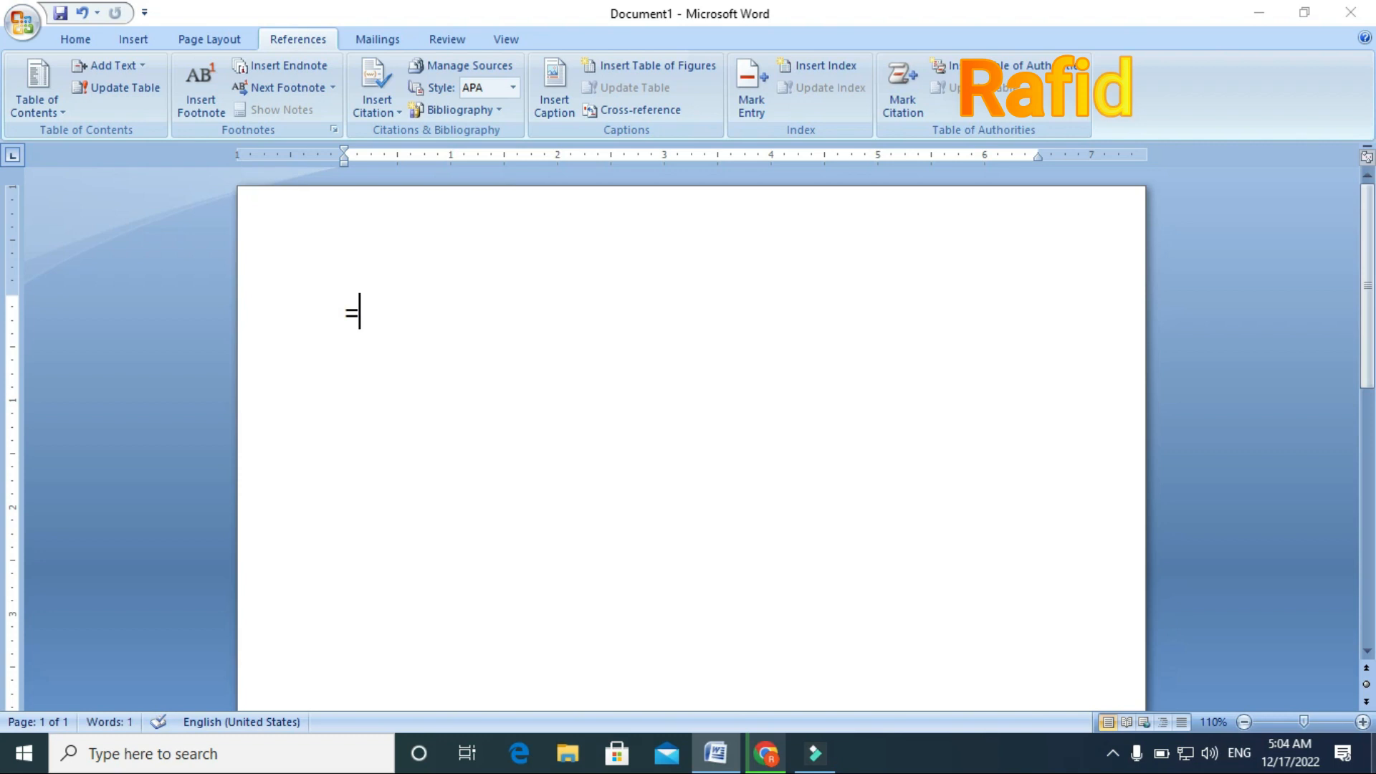
type("rand()")
key("Return")
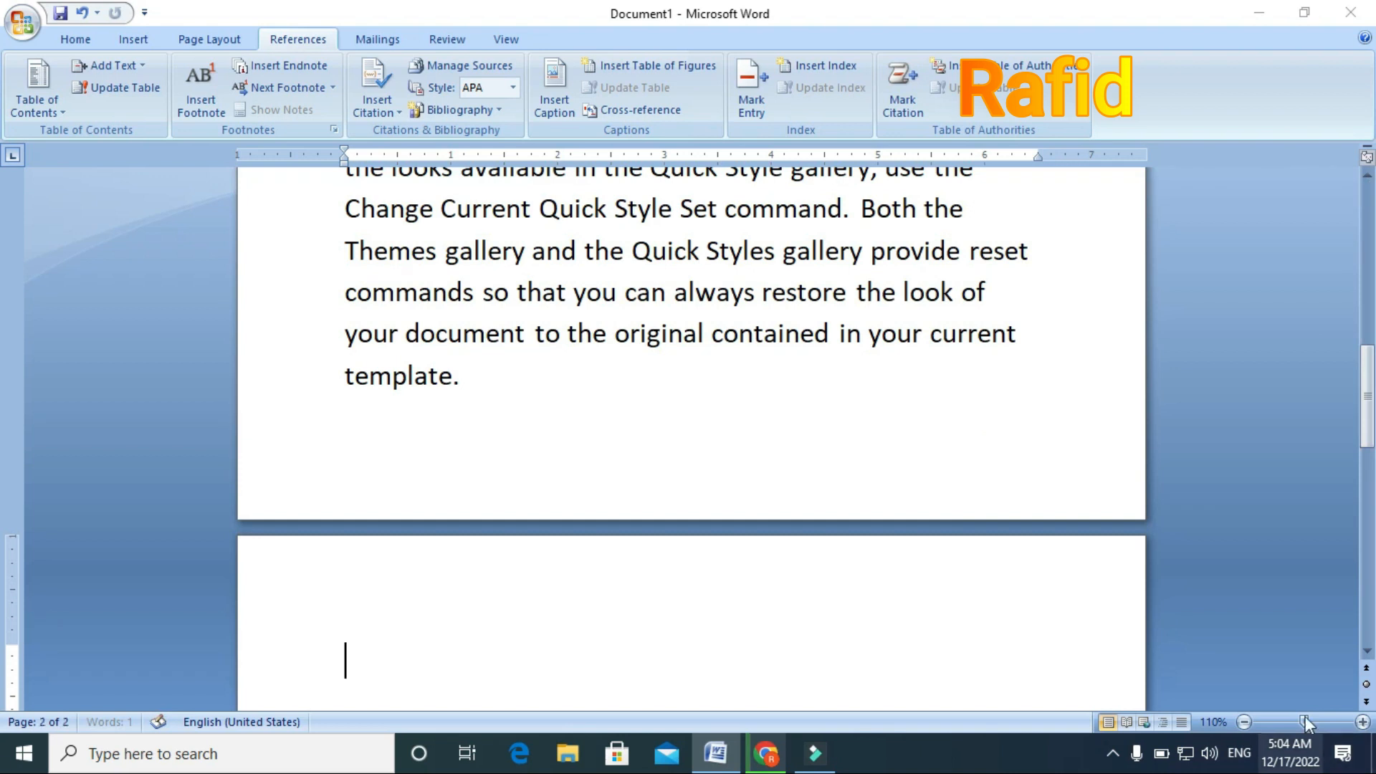
Insert the abbreviation "DCA" followed by a space before "the galleries" in the first sentence
scroll(718, 553, "up", 3)
scroll(712, 509, "up", 6)
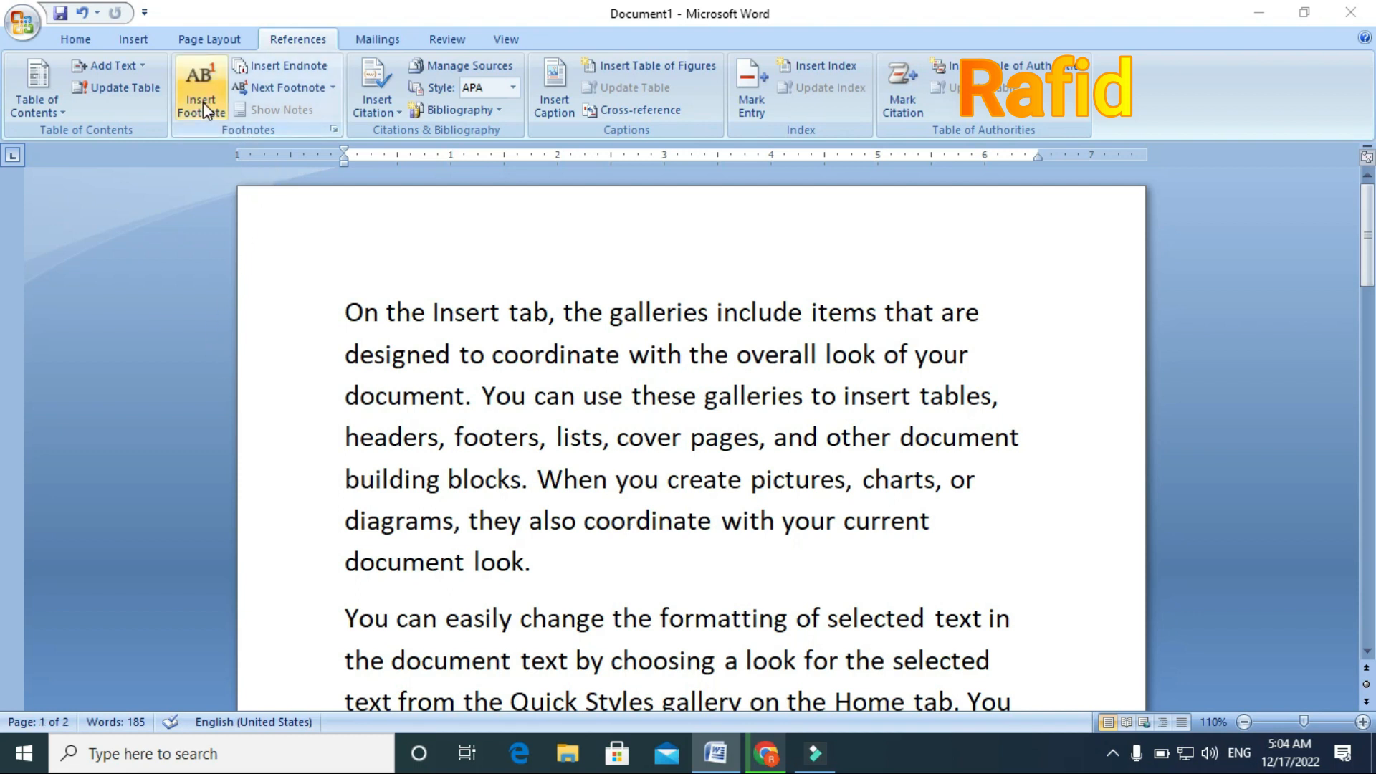
left_click(569, 319)
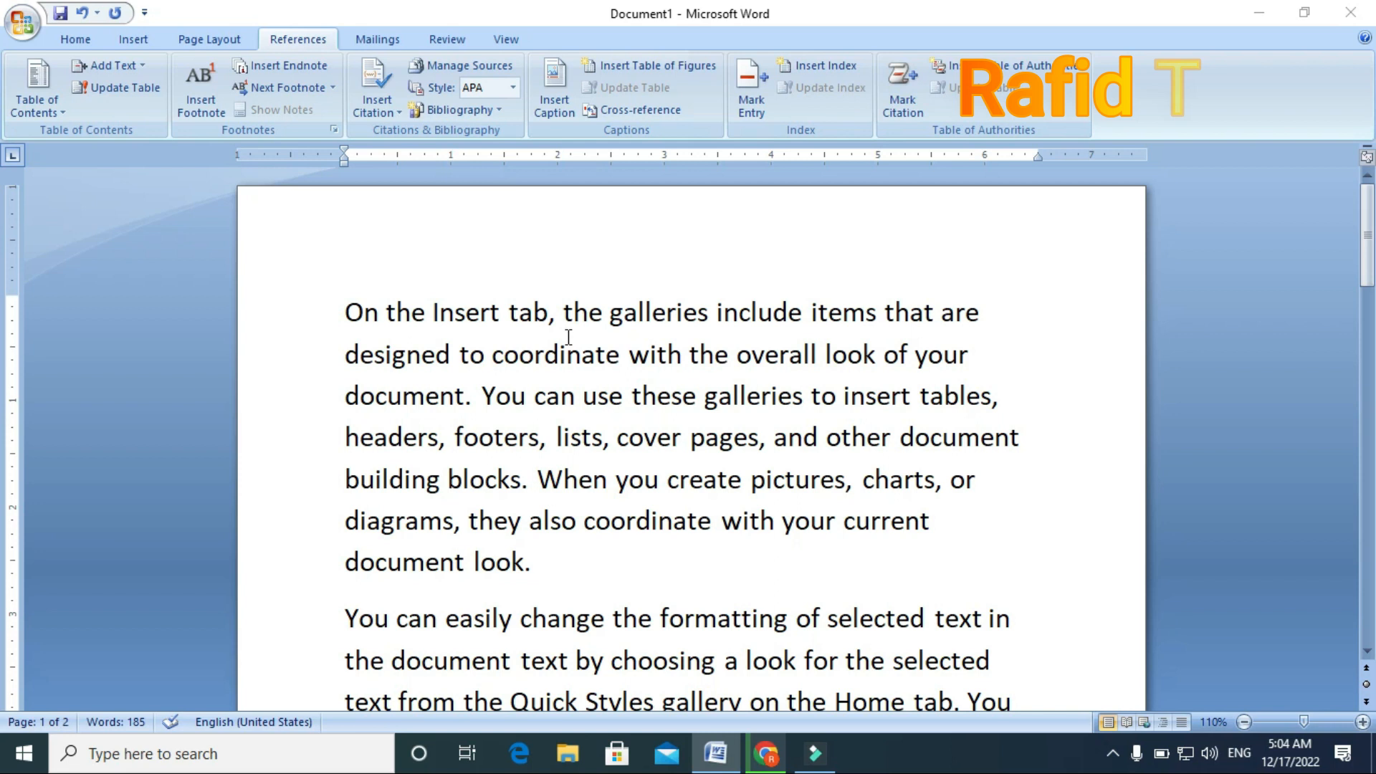
type("DCA")
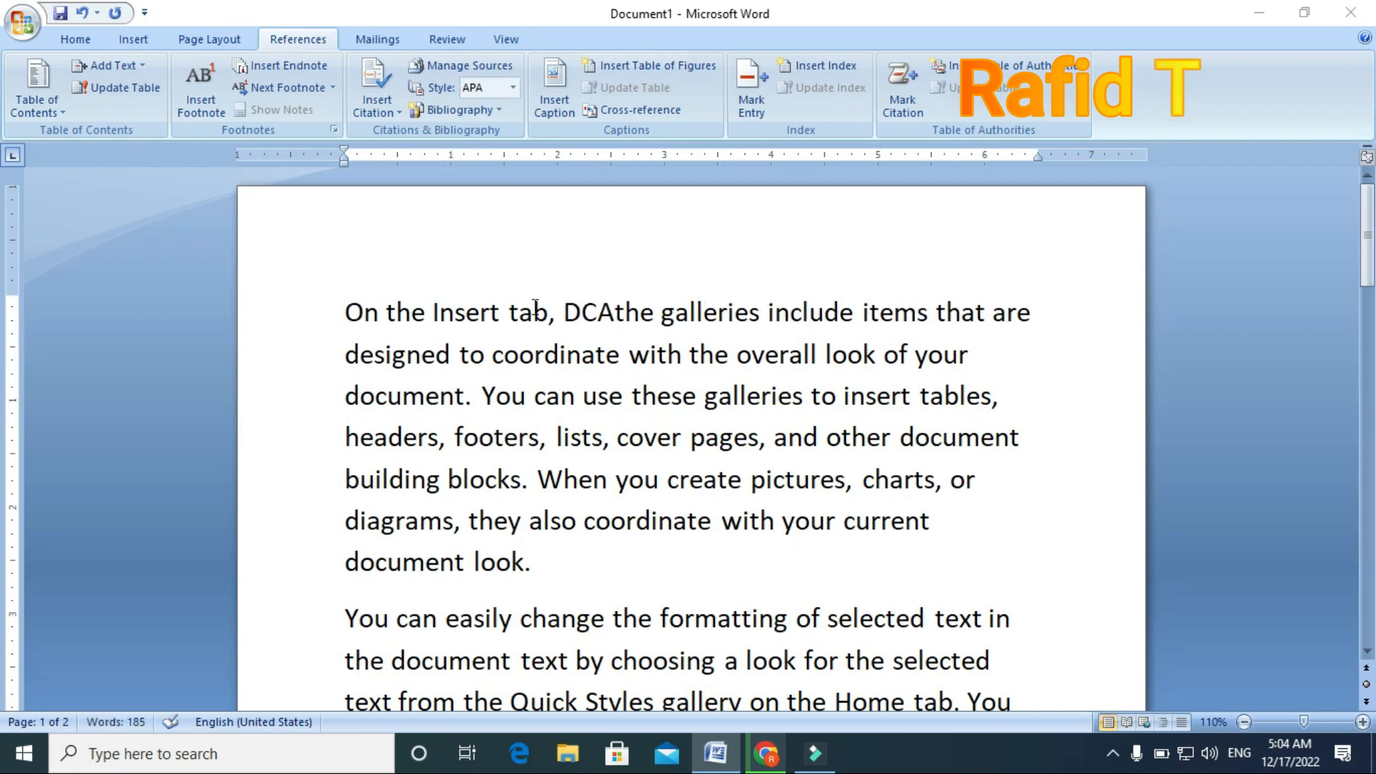
left_click(562, 313)
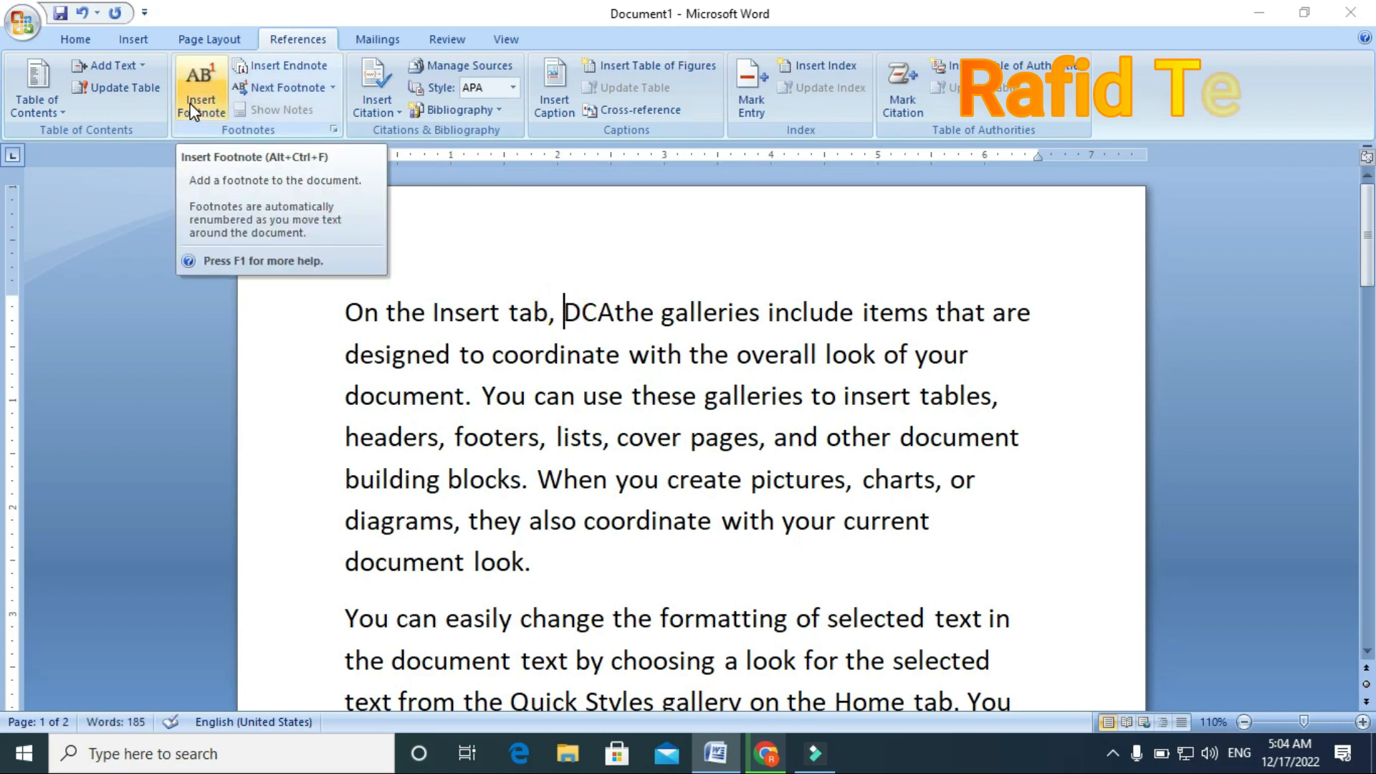
left_click(617, 312)
Try to insert a footnote directly before "DCA" and check where its note appears on the page
left_click(562, 309)
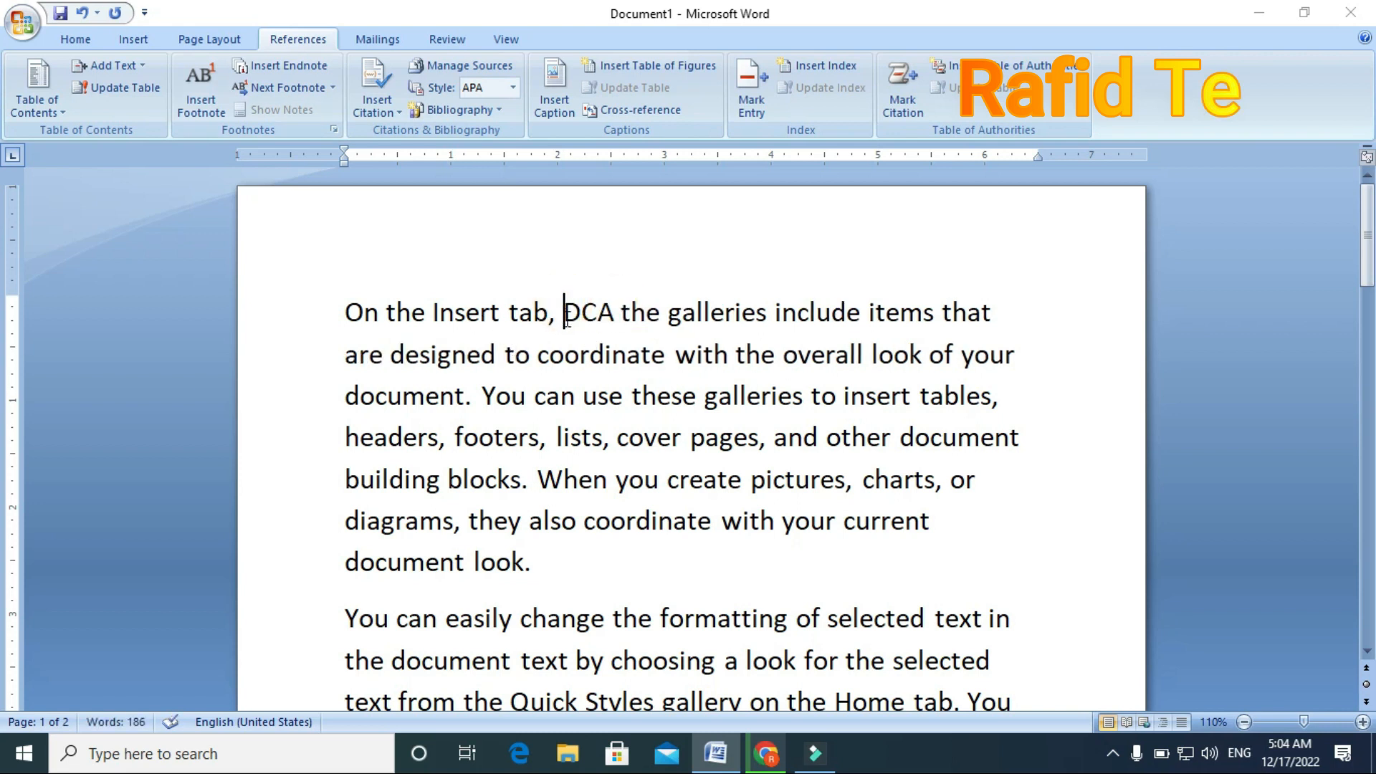
left_click(222, 104)
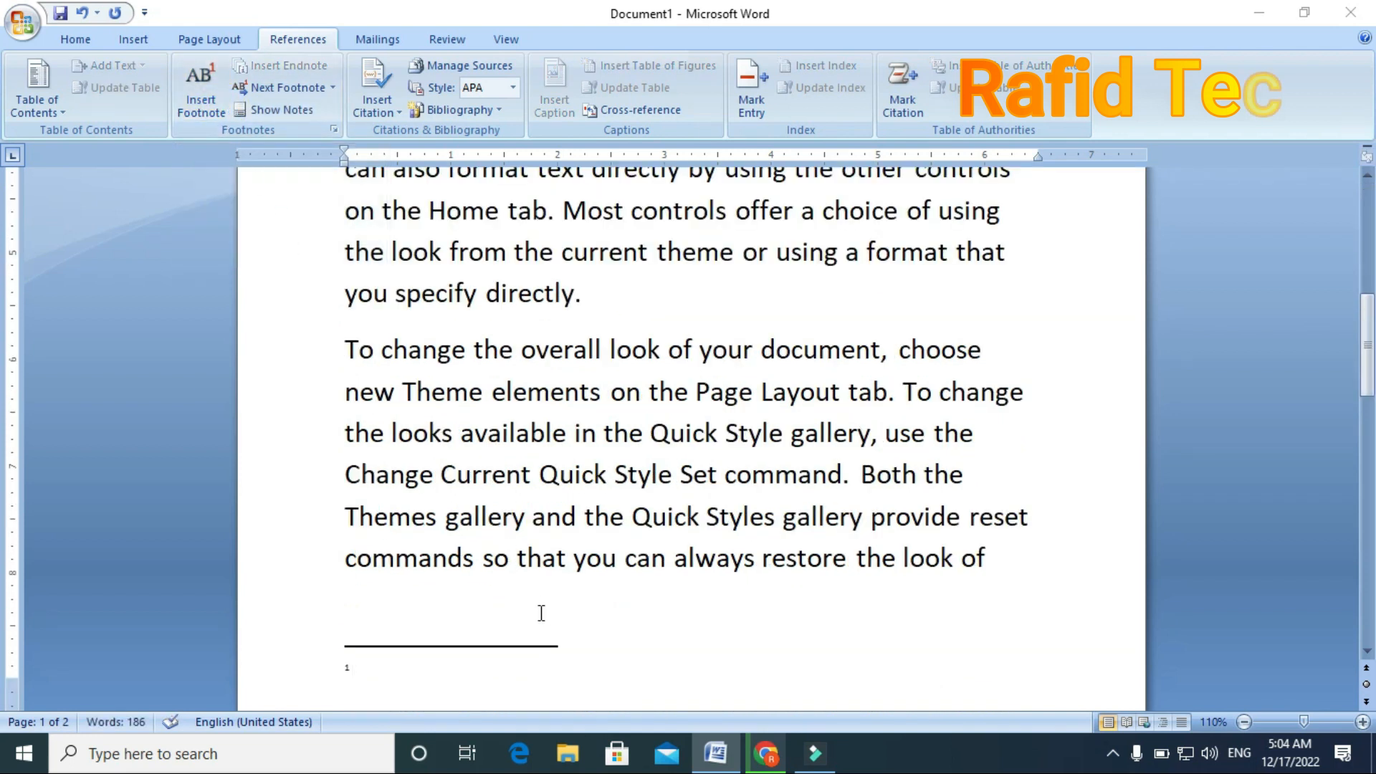
scroll(549, 620, "up", 1)
scroll(546, 615, "down", 5)
scroll(540, 604, "up", 3)
scroll(536, 592, "up", 3)
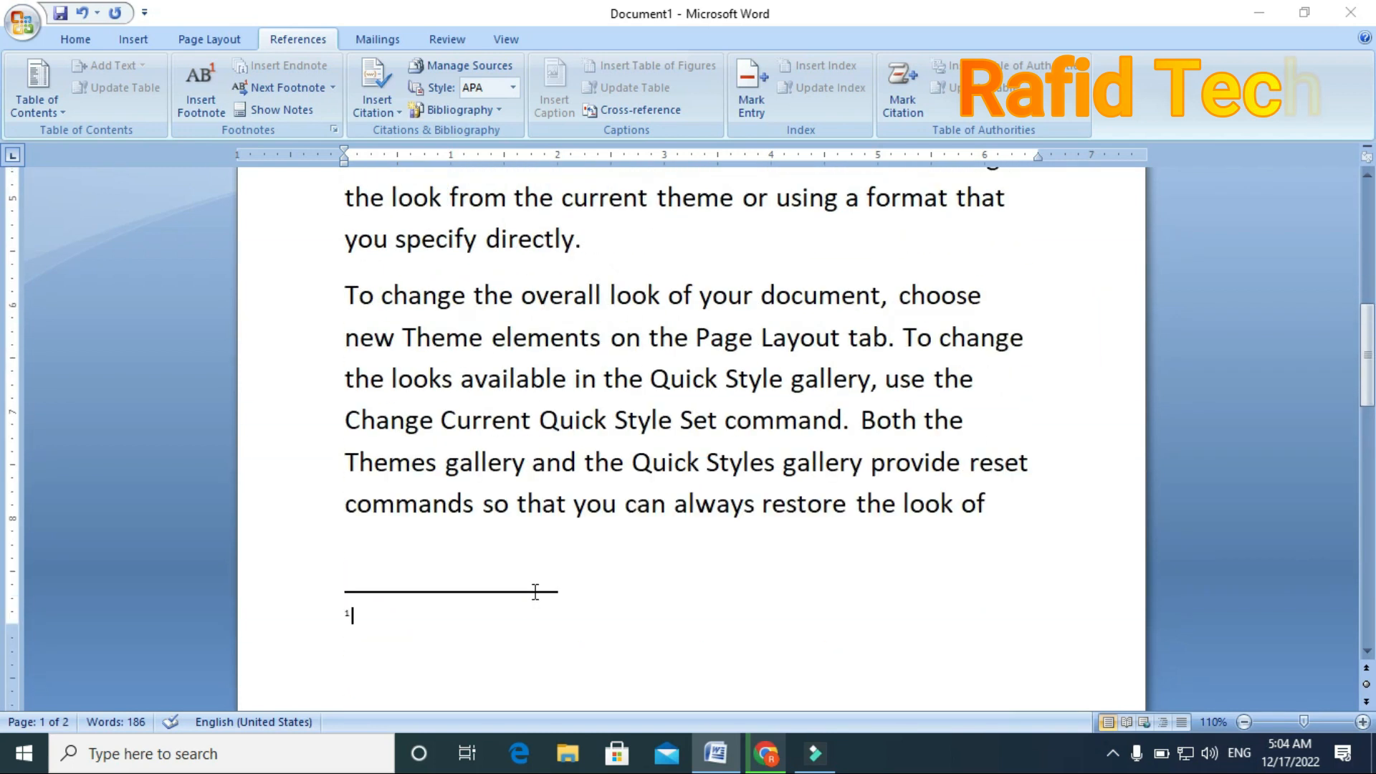
scroll(538, 591, "down", 2)
scroll(552, 602, "up", 5)
scroll(534, 573, "down", 10)
scroll(528, 558, "up", 10)
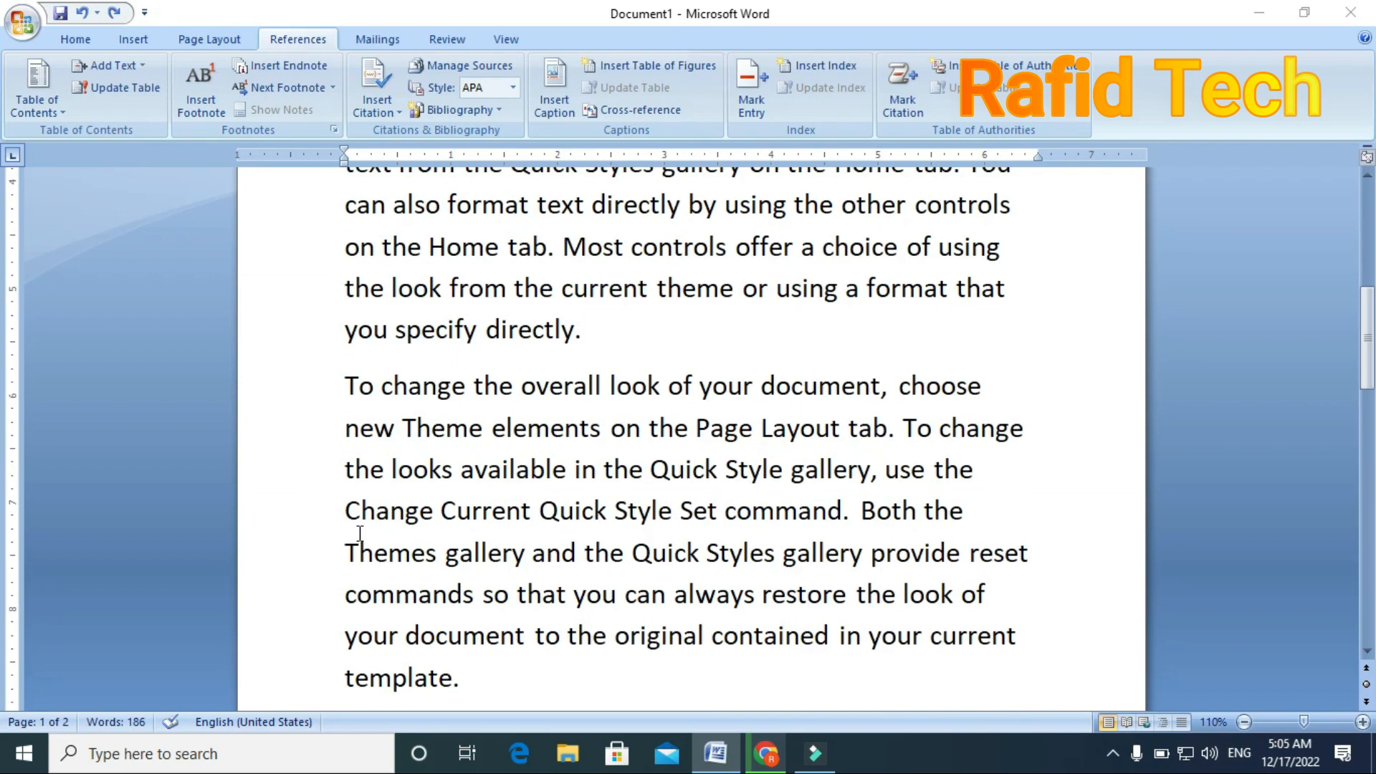
Delete the end of the last paragraph, from "Change Current Quick Style Set command" through "template."
left_click_drag(344, 525, 520, 670)
key("Delete")
scroll(501, 638, "up", 1)
scroll(470, 594, "down", 1)
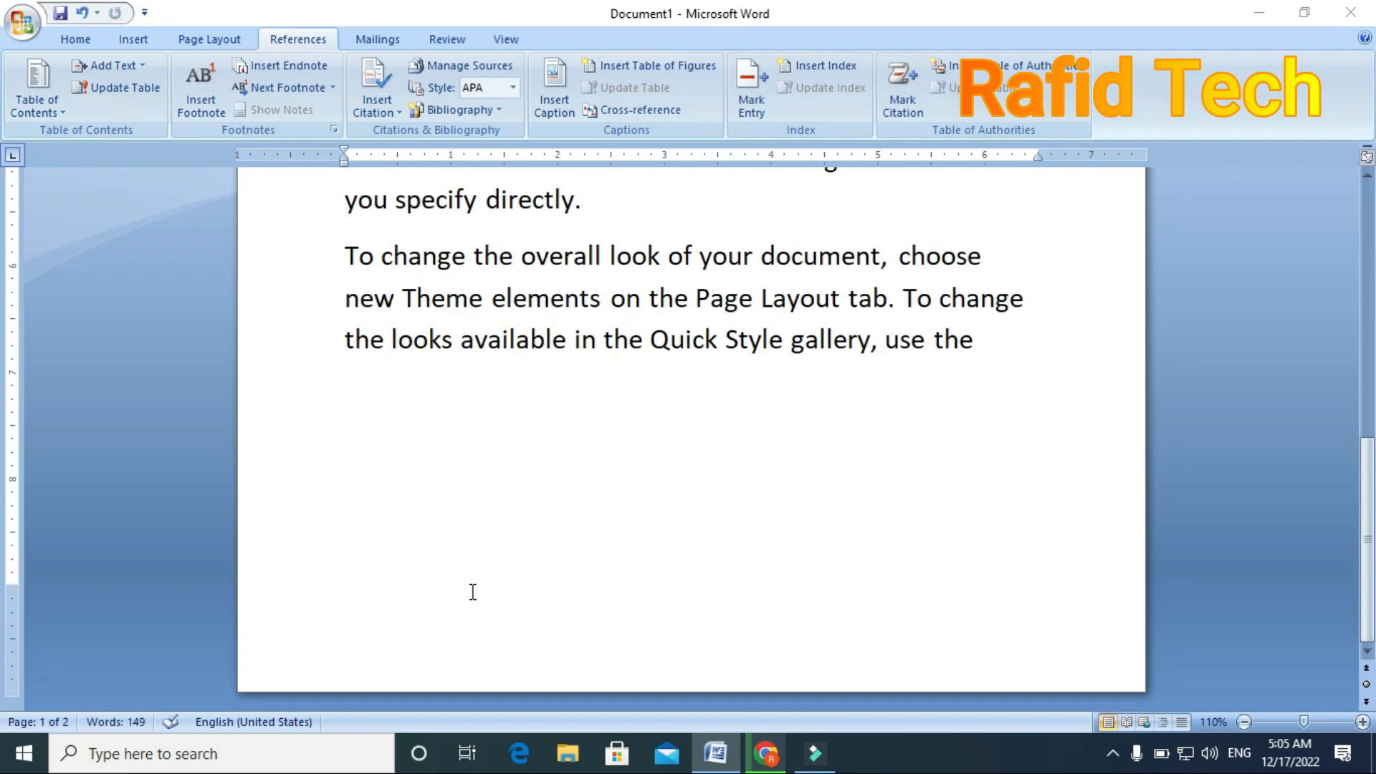
scroll(467, 581, "up", 5)
scroll(466, 581, "down", 5)
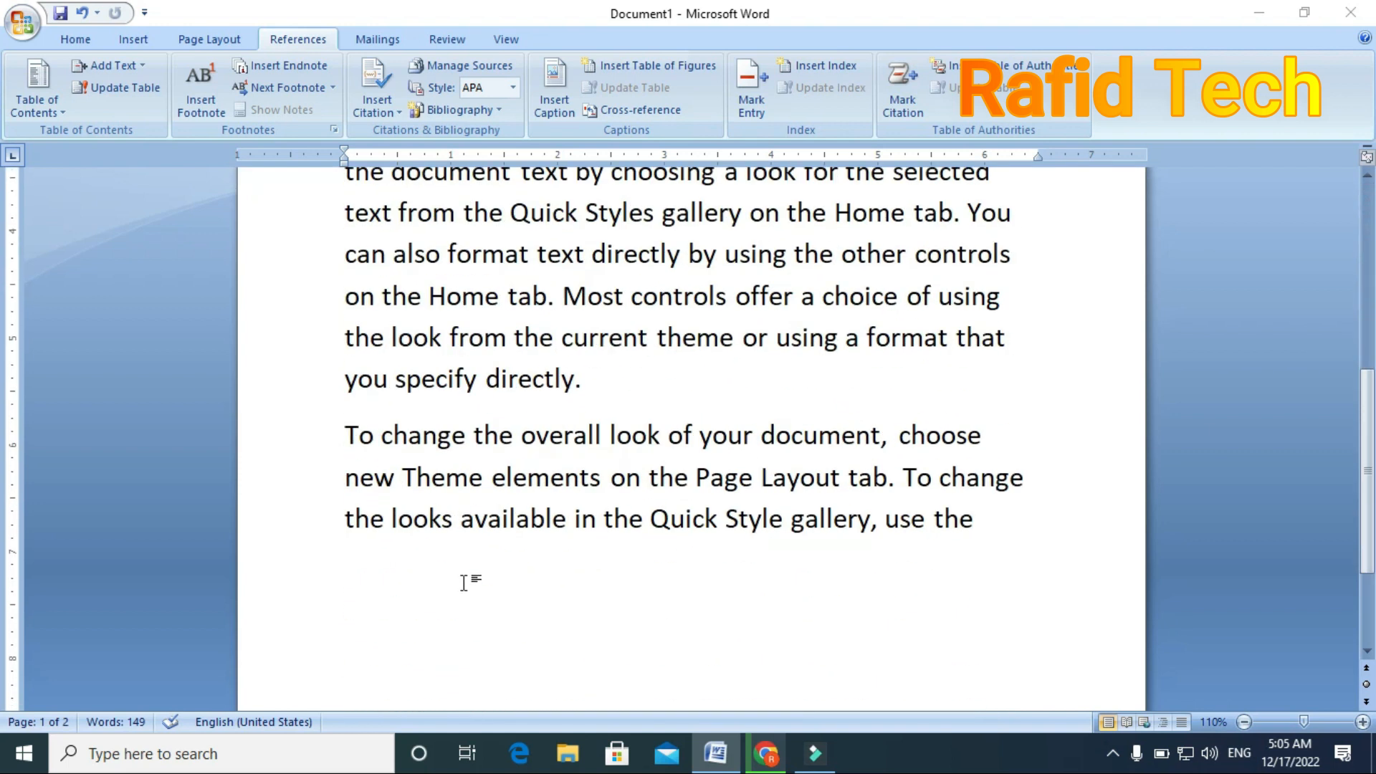
Insert a page break before the final line "the looks available in the Quick Style gallery, use the" and delete that line
left_click(347, 634)
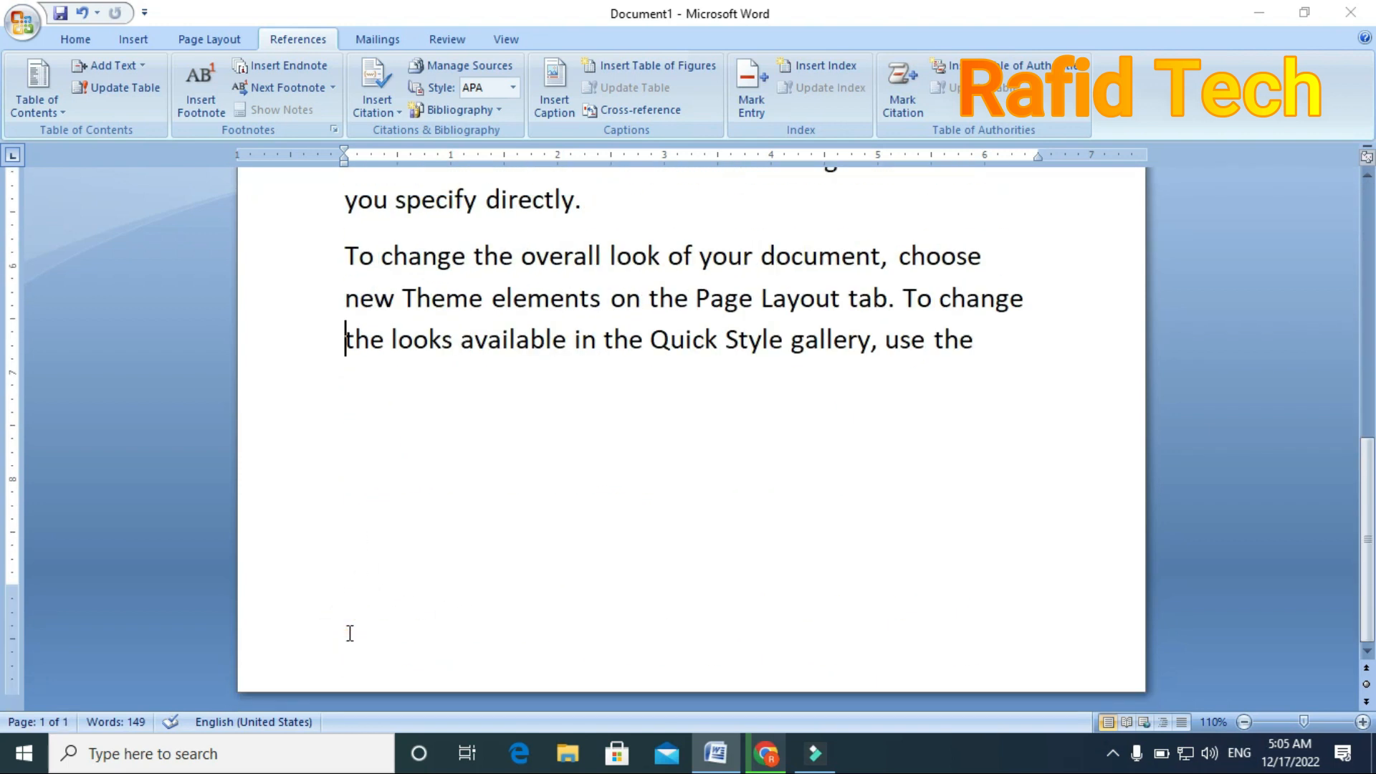
key("ctrl+Return")
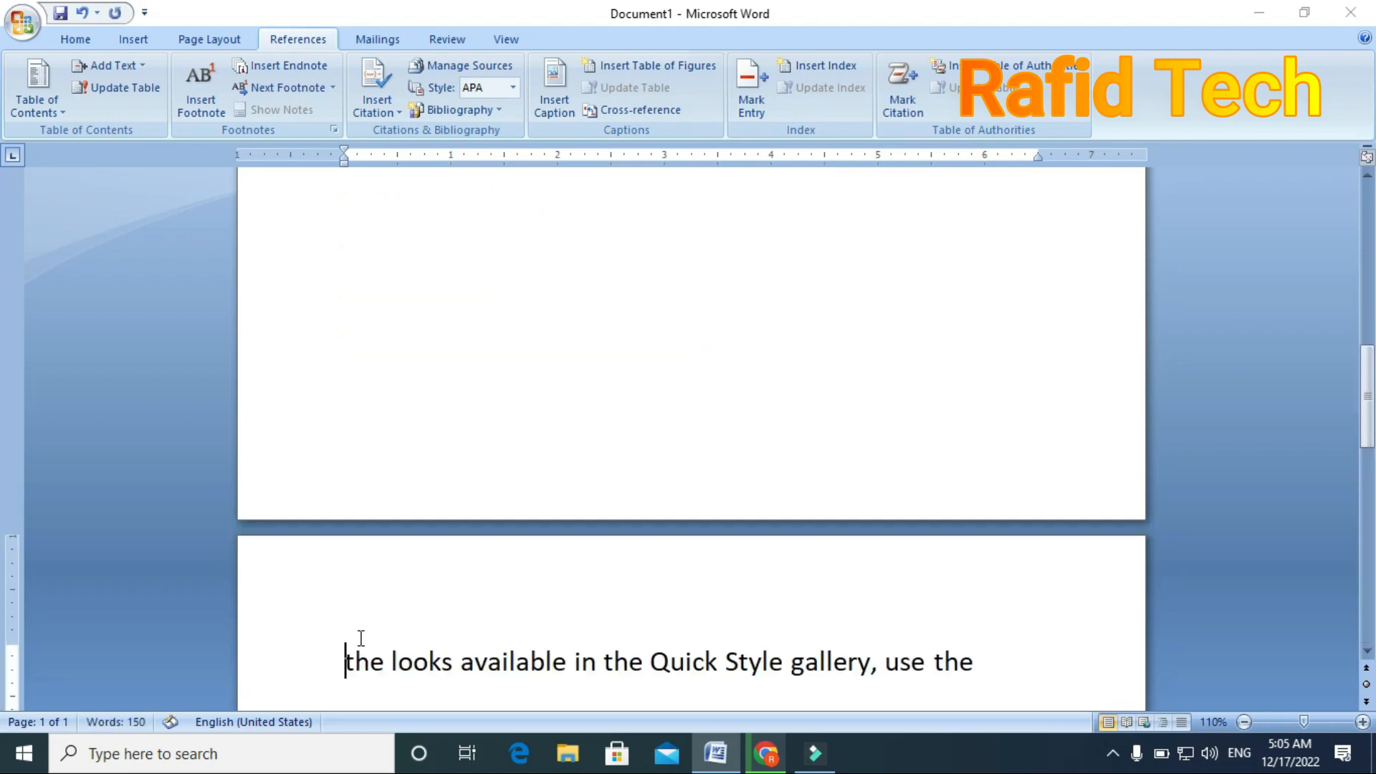
scroll(359, 574, "down", 5)
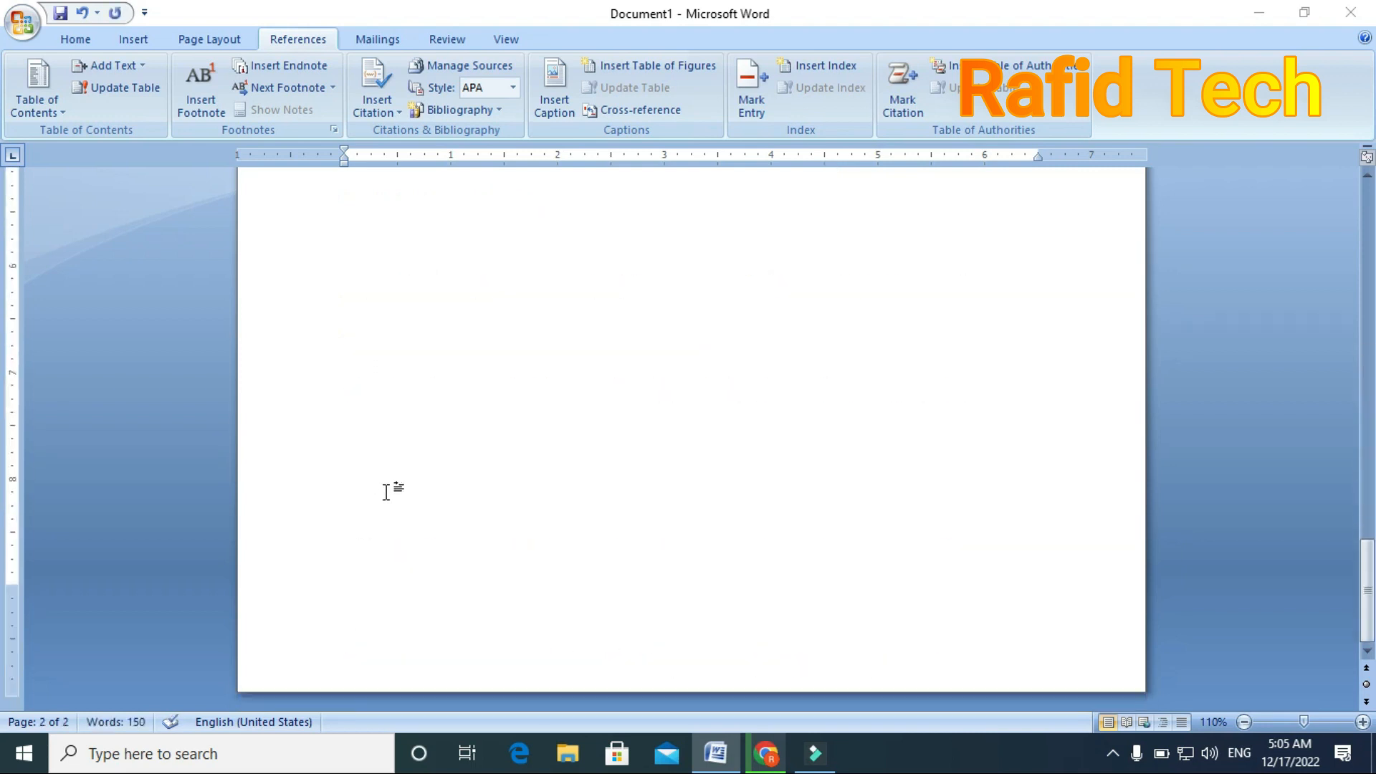
scroll(376, 466, "up", 3)
left_click_drag(335, 458, 1001, 463)
key("BackSpace")
Insert a footnote directly before "DCA" in the first sentence
scroll(733, 444, "up", 3)
scroll(733, 443, "up", 8)
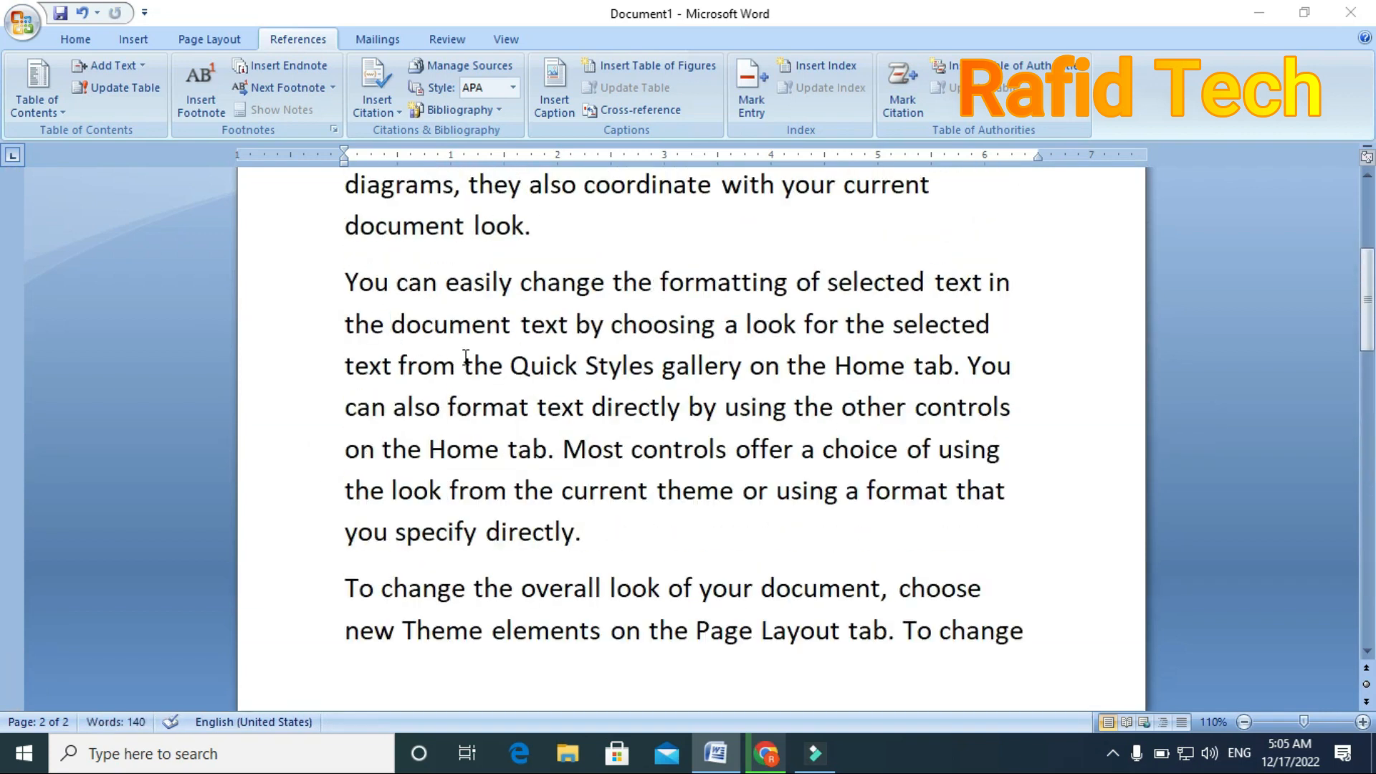
left_click(561, 311)
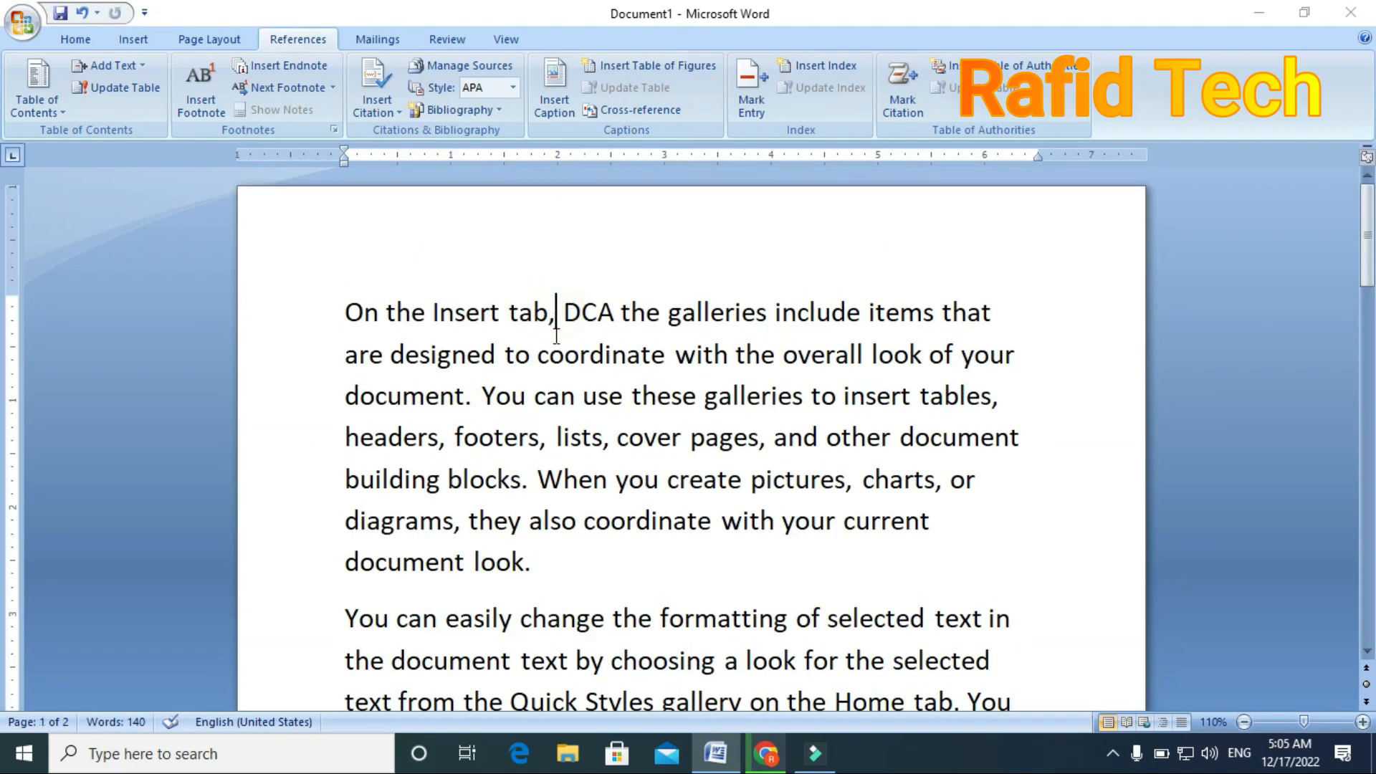
left_click(205, 89)
scroll(423, 448, "down", 3)
scroll(433, 446, "down", 2)
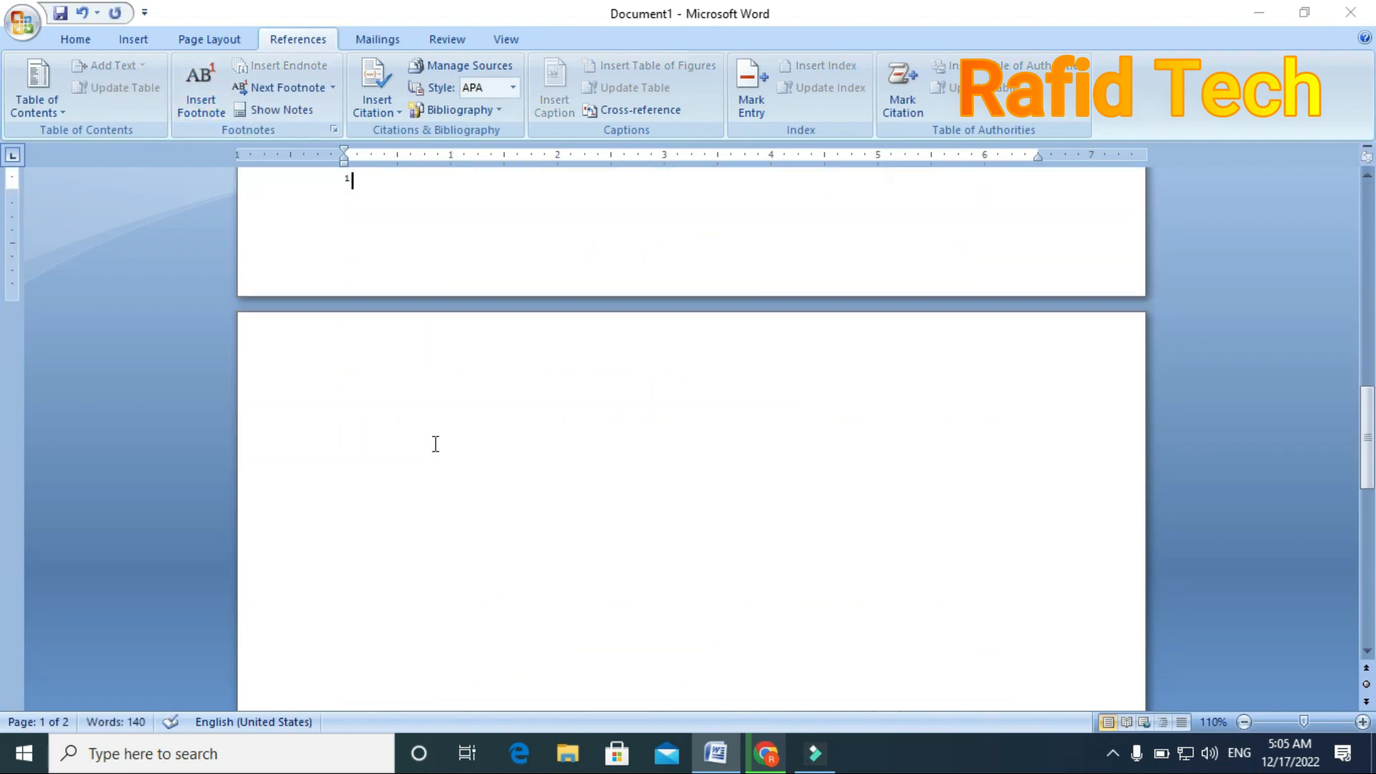
Enter "Diamond computer academy" as the text of the first footnote, followed by a new line
scroll(412, 399, "up", 8)
scroll(459, 548, "down", 3)
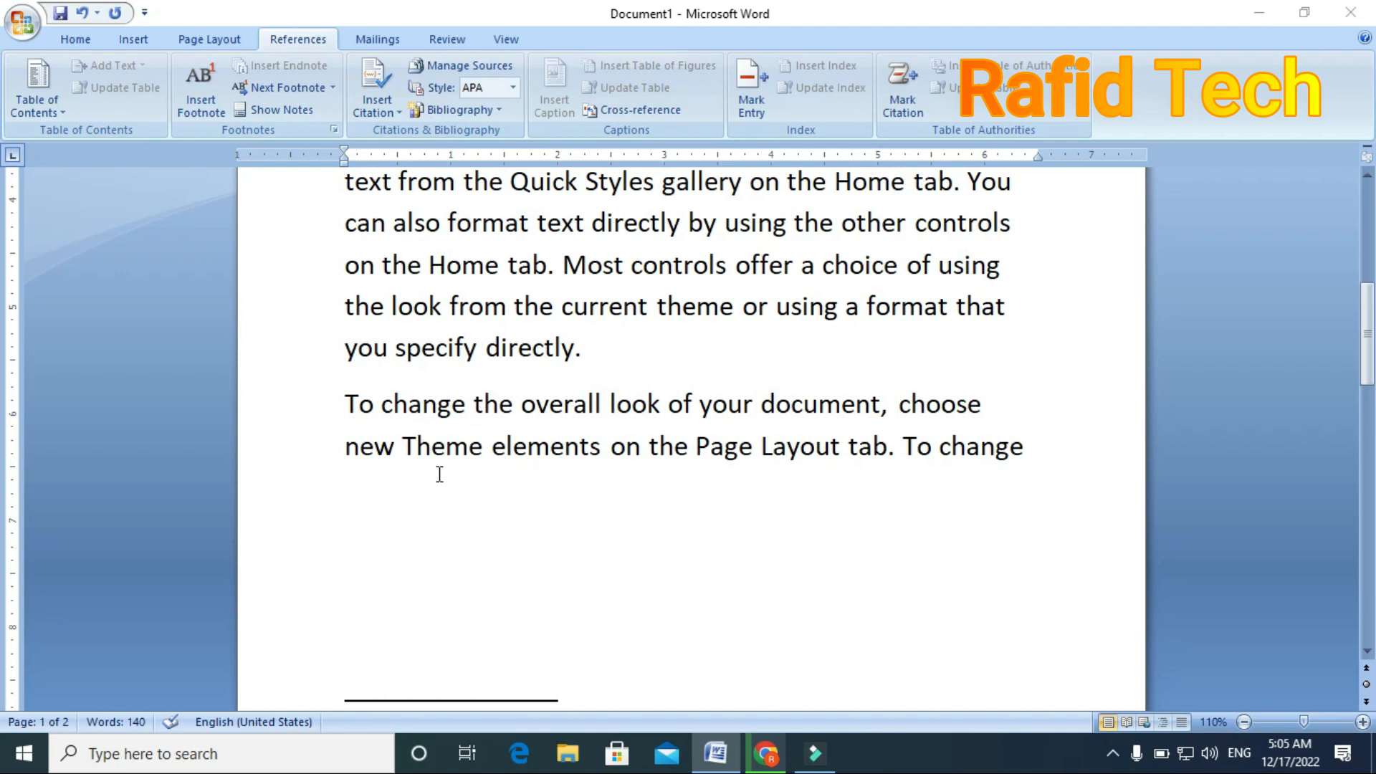
scroll(455, 697, "down", 3)
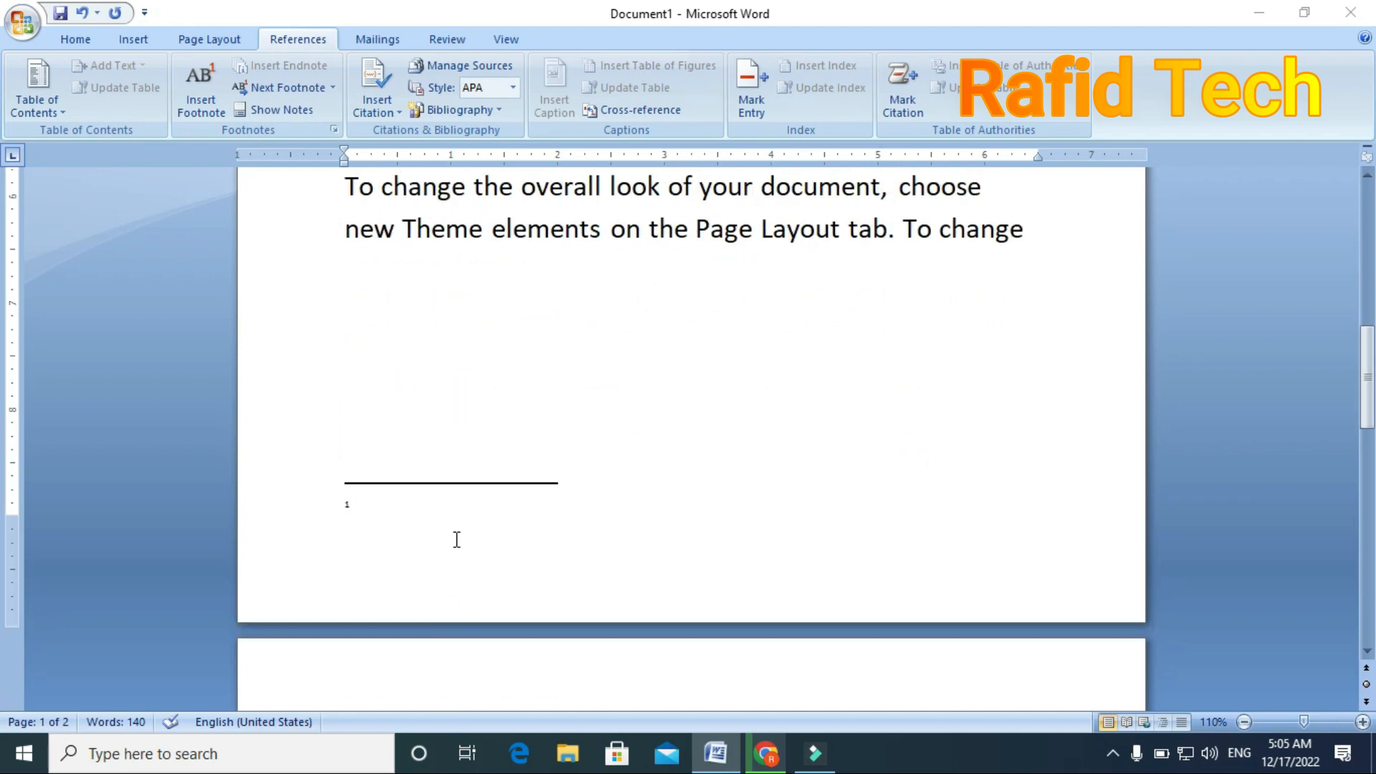
scroll(457, 548, "up", 9)
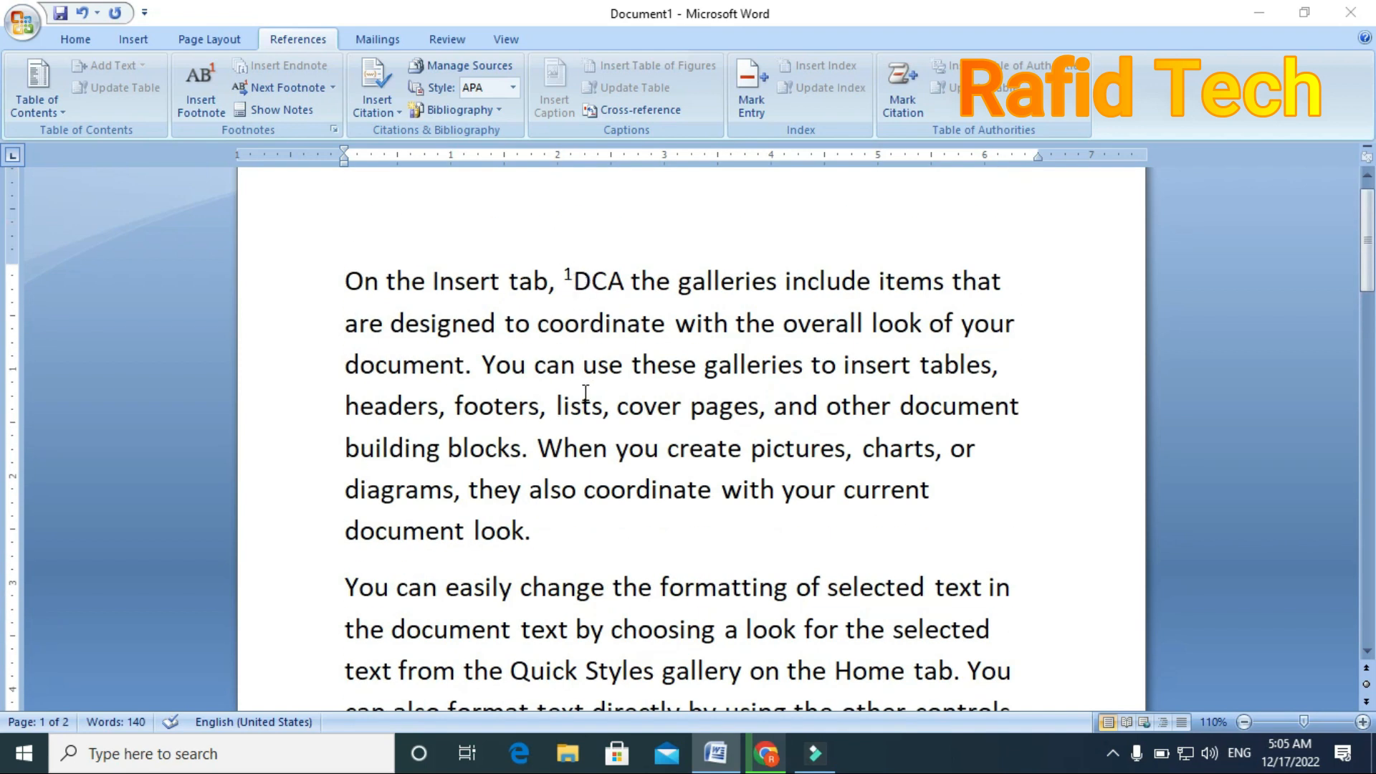
scroll(525, 409, "down", 2)
scroll(525, 408, "down", 4)
left_click(430, 558)
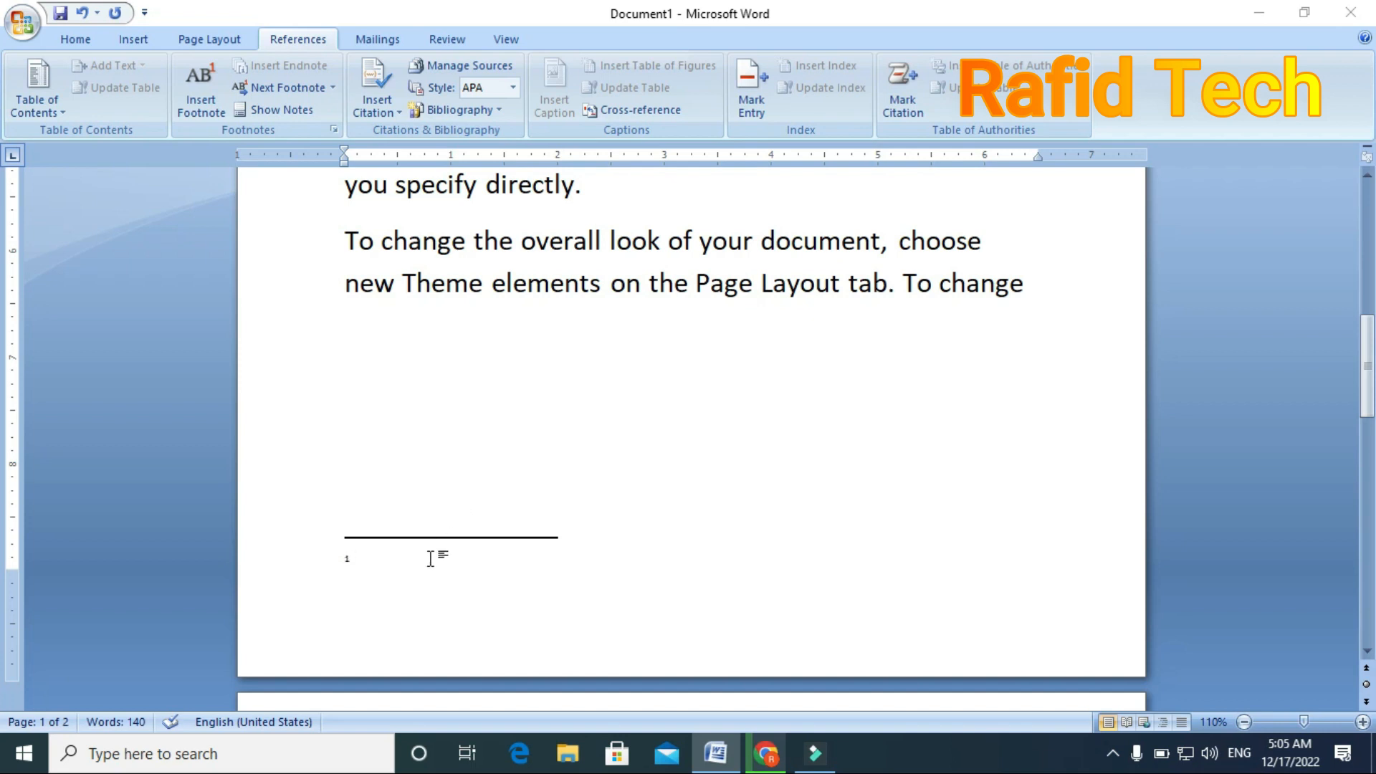
type("Diamond compute4r")
key("BackSpace")
key("BackSpace")
type("r academy")
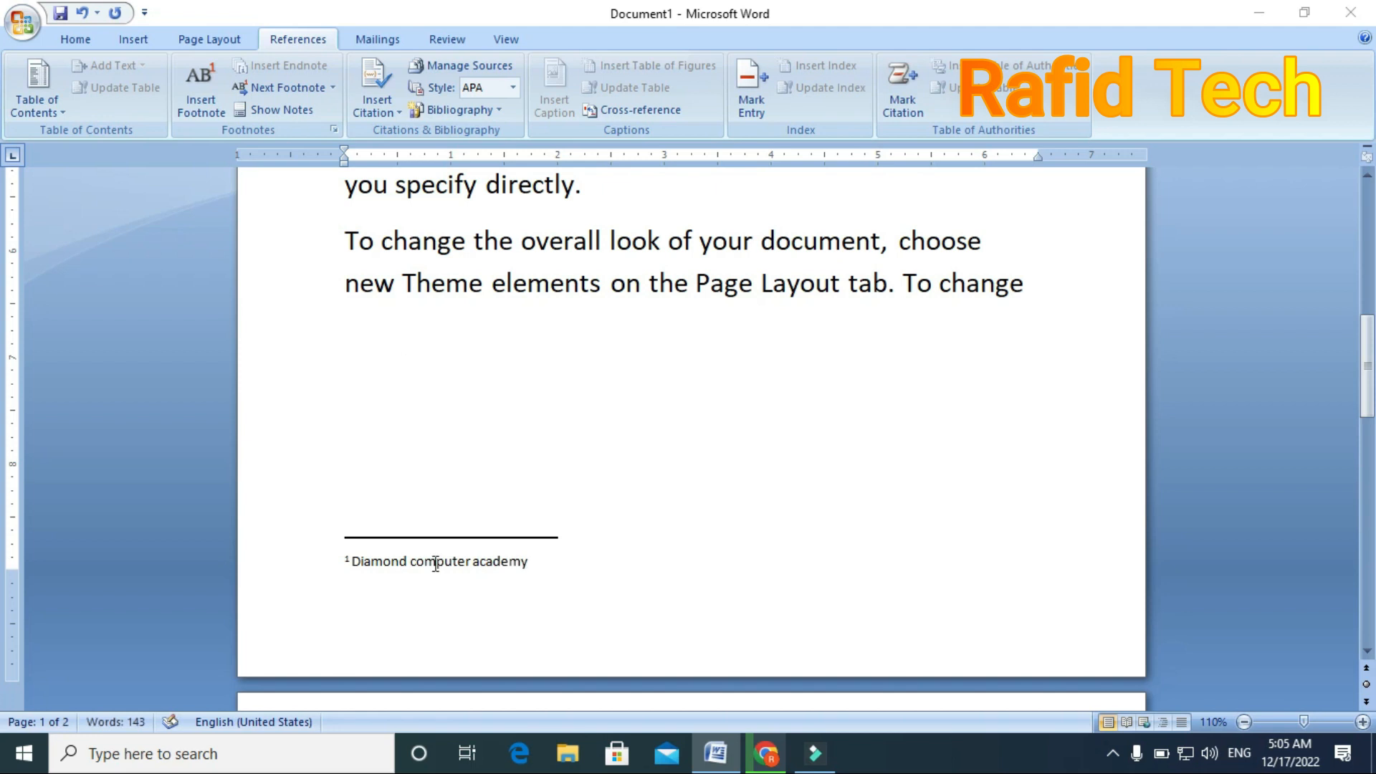
key("Return")
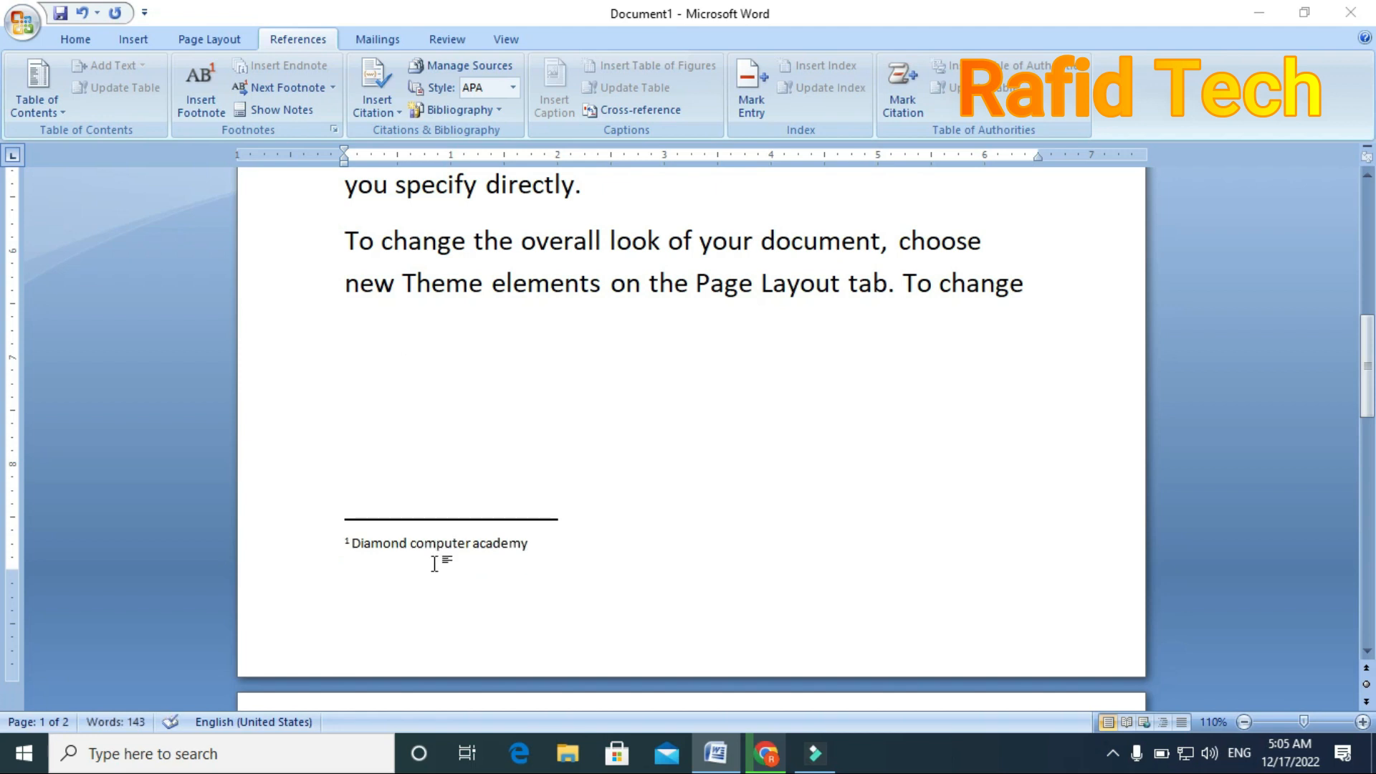
Add the abbreviation "b/w" before "You can use these galleries" in the first paragraph
scroll(335, 467, "up", 4)
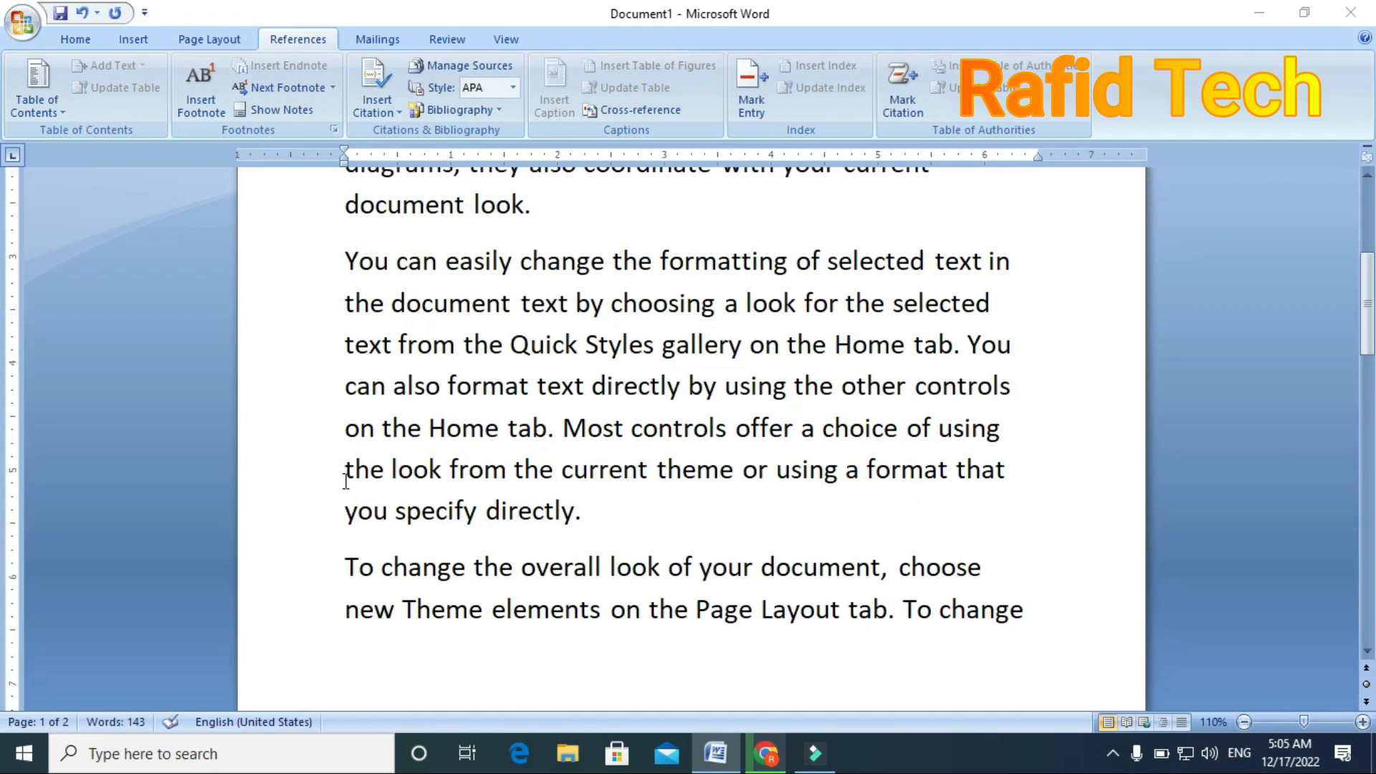
scroll(379, 484, "up", 2)
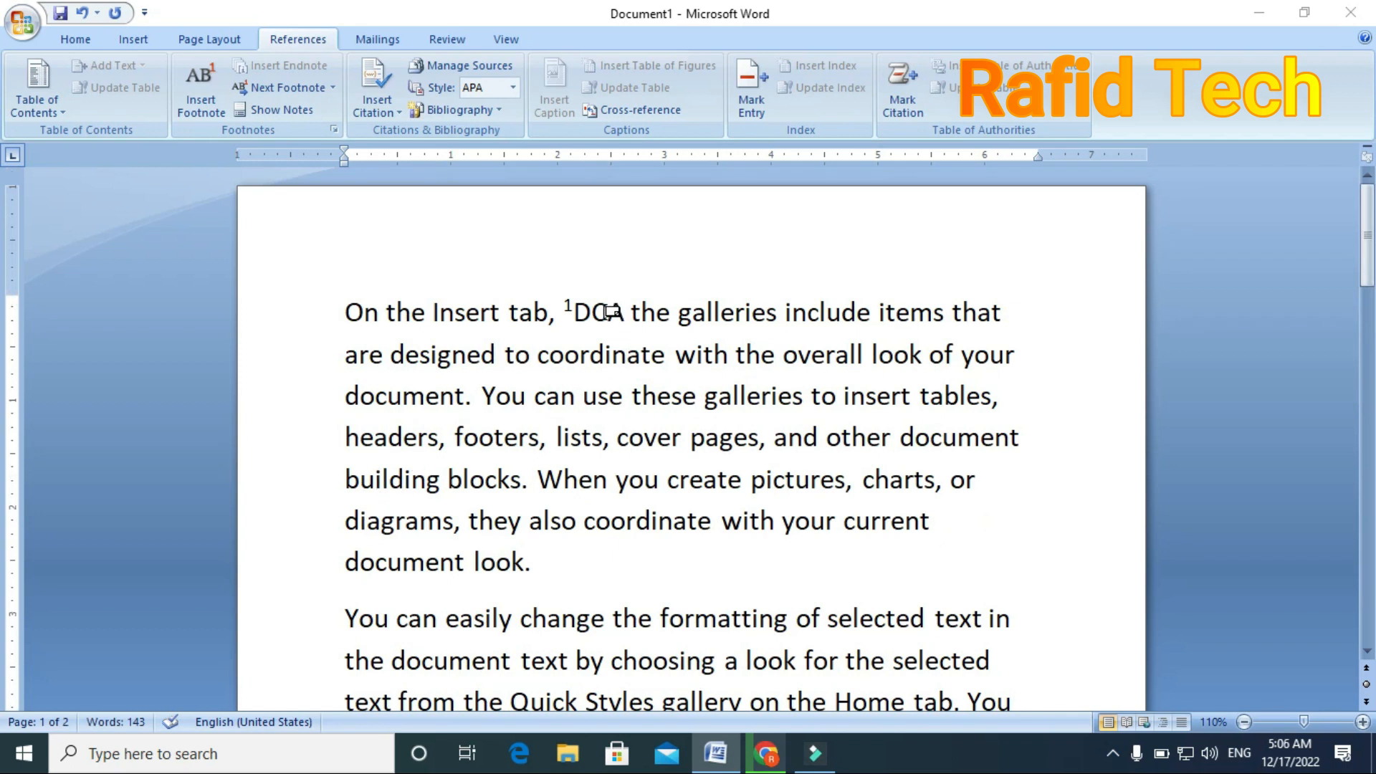
mouse_move(611, 312)
left_click(483, 398)
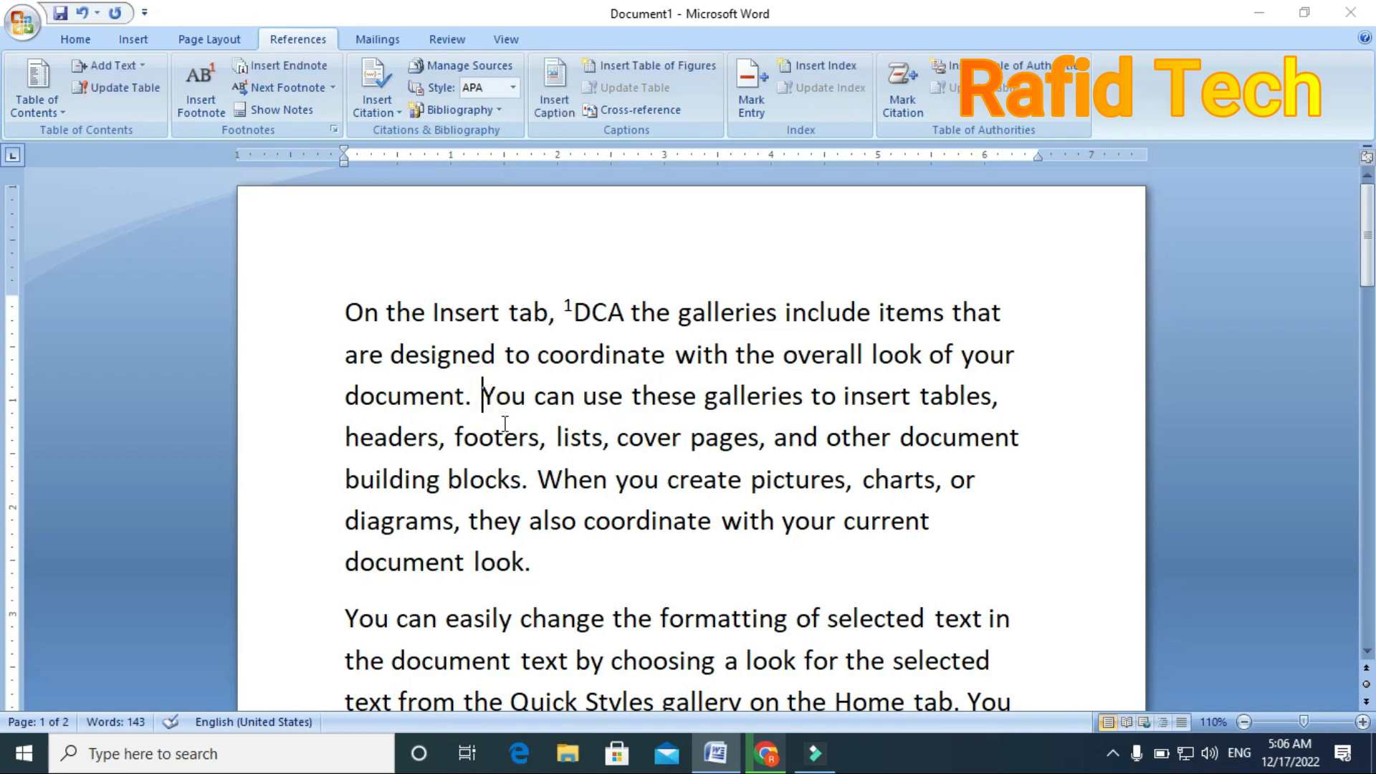
type("b")
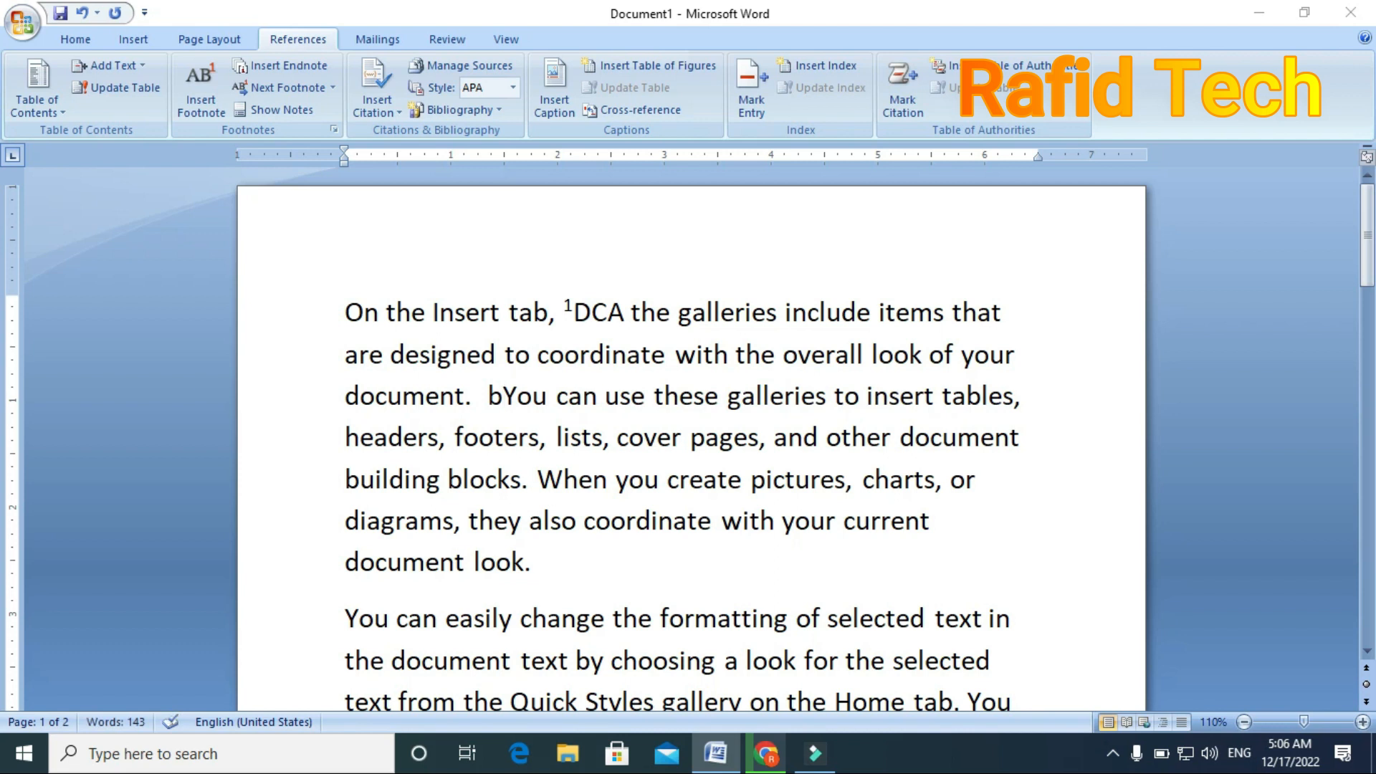
type("/")
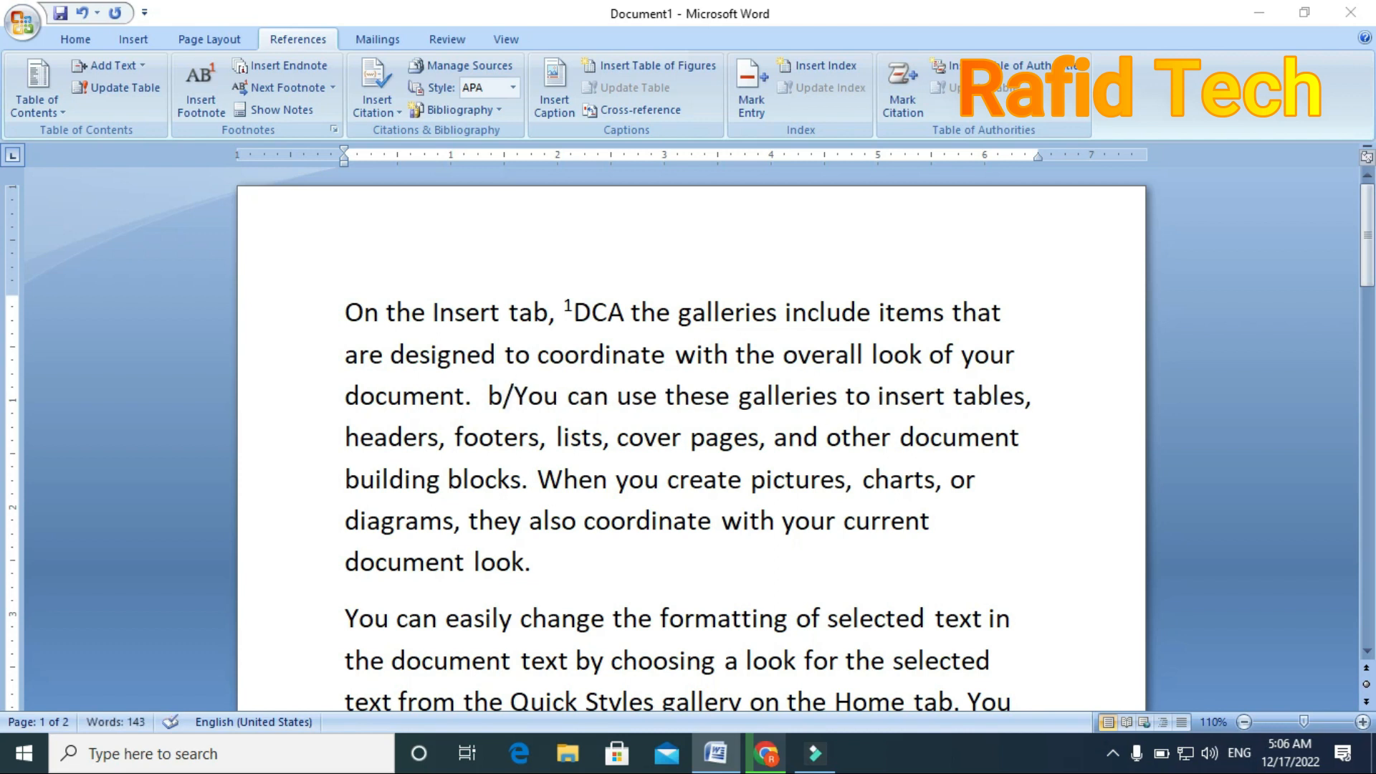
type("w")
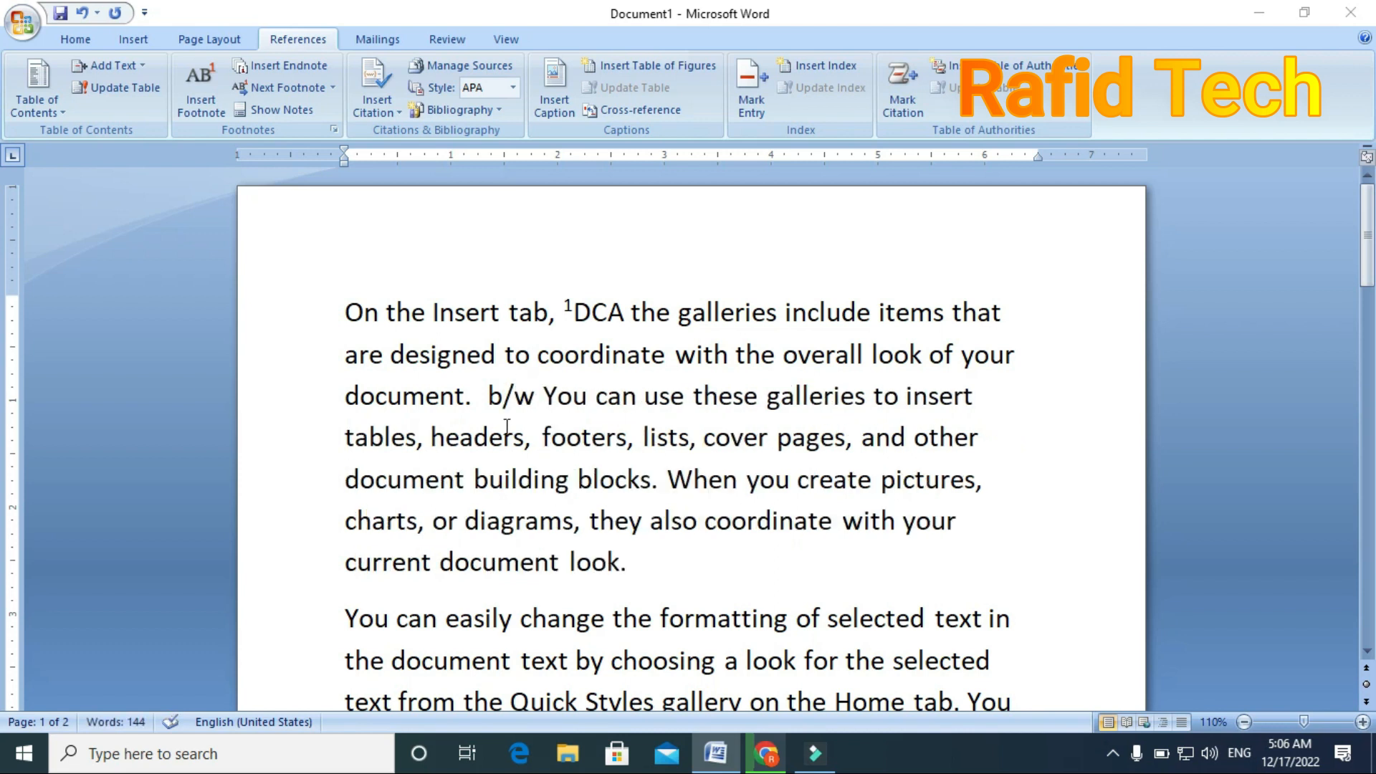
Insert a footnote directly before "b/w" with the text "Between", followed by a new line
left_click(484, 409)
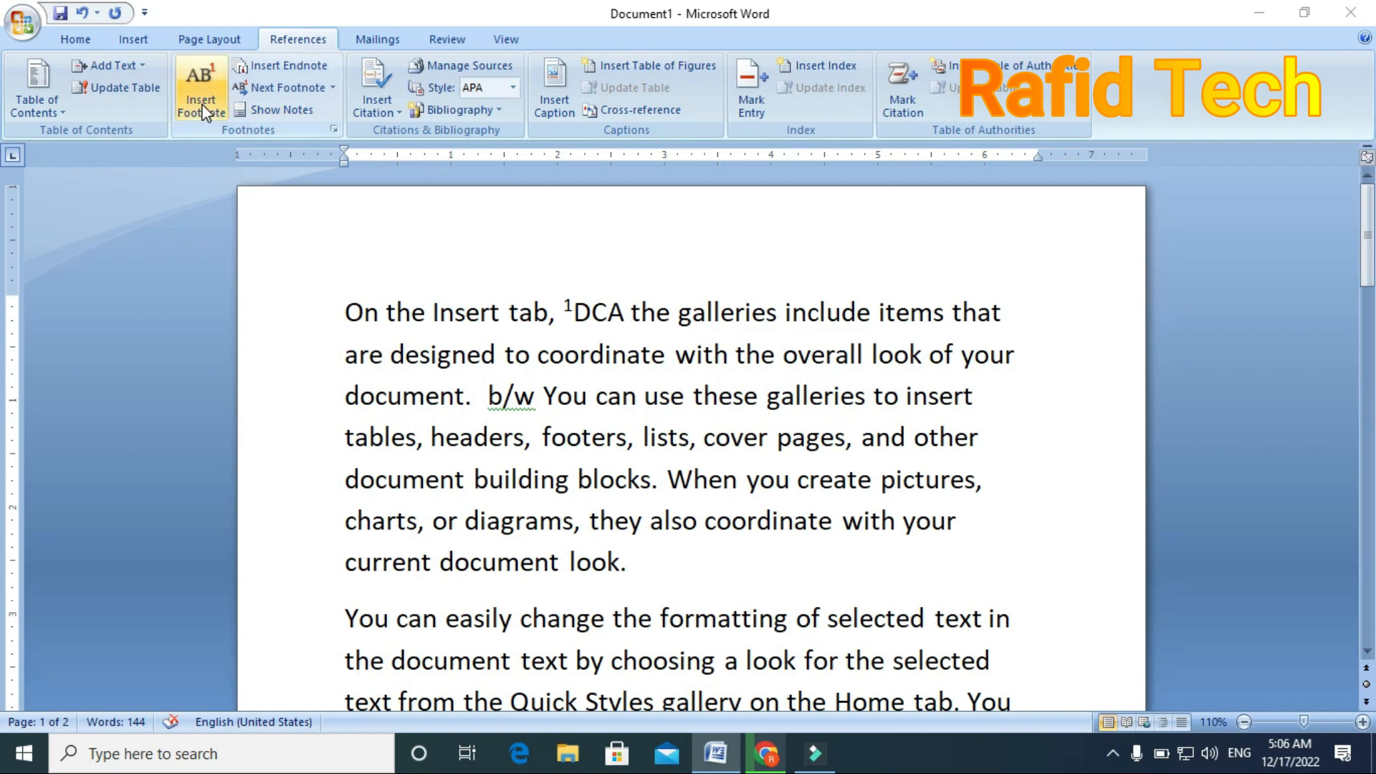
left_click(202, 108)
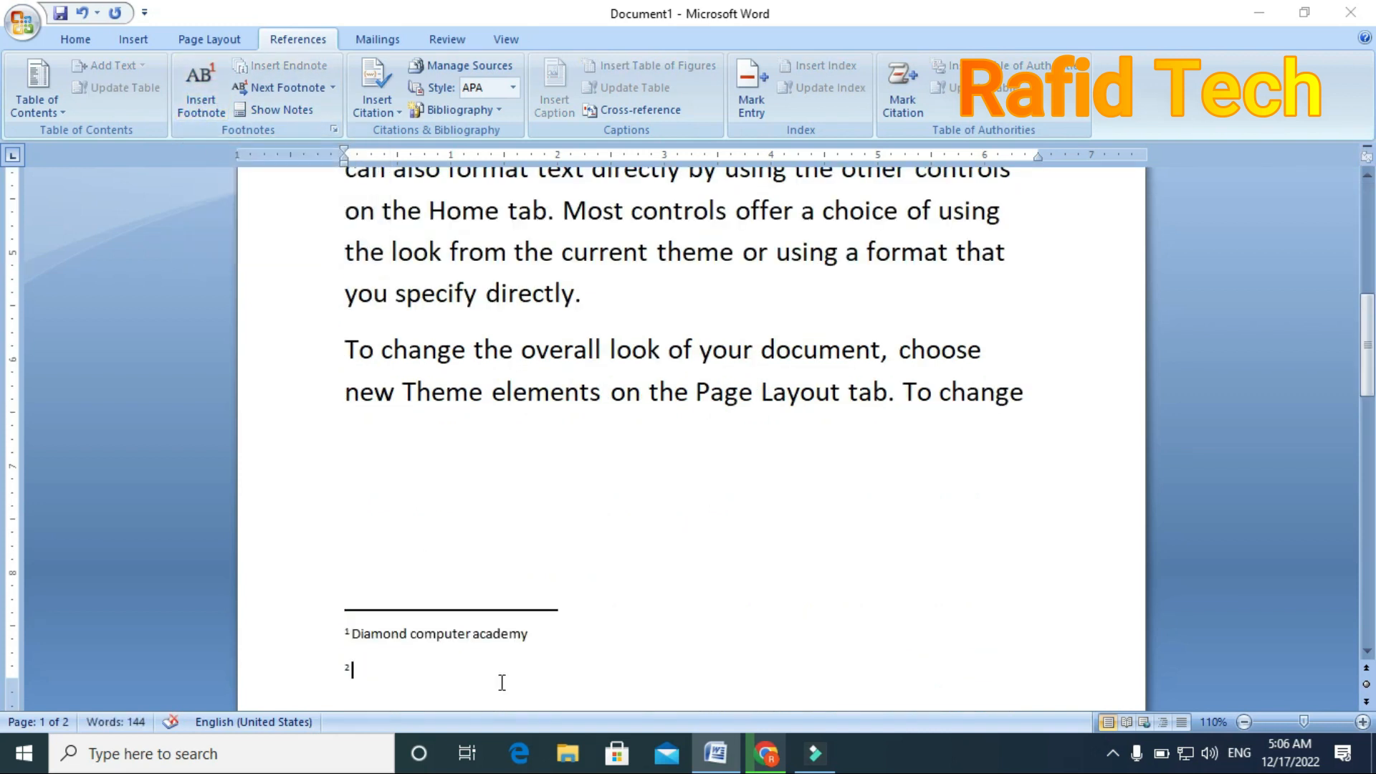
type("Between")
key("Return")
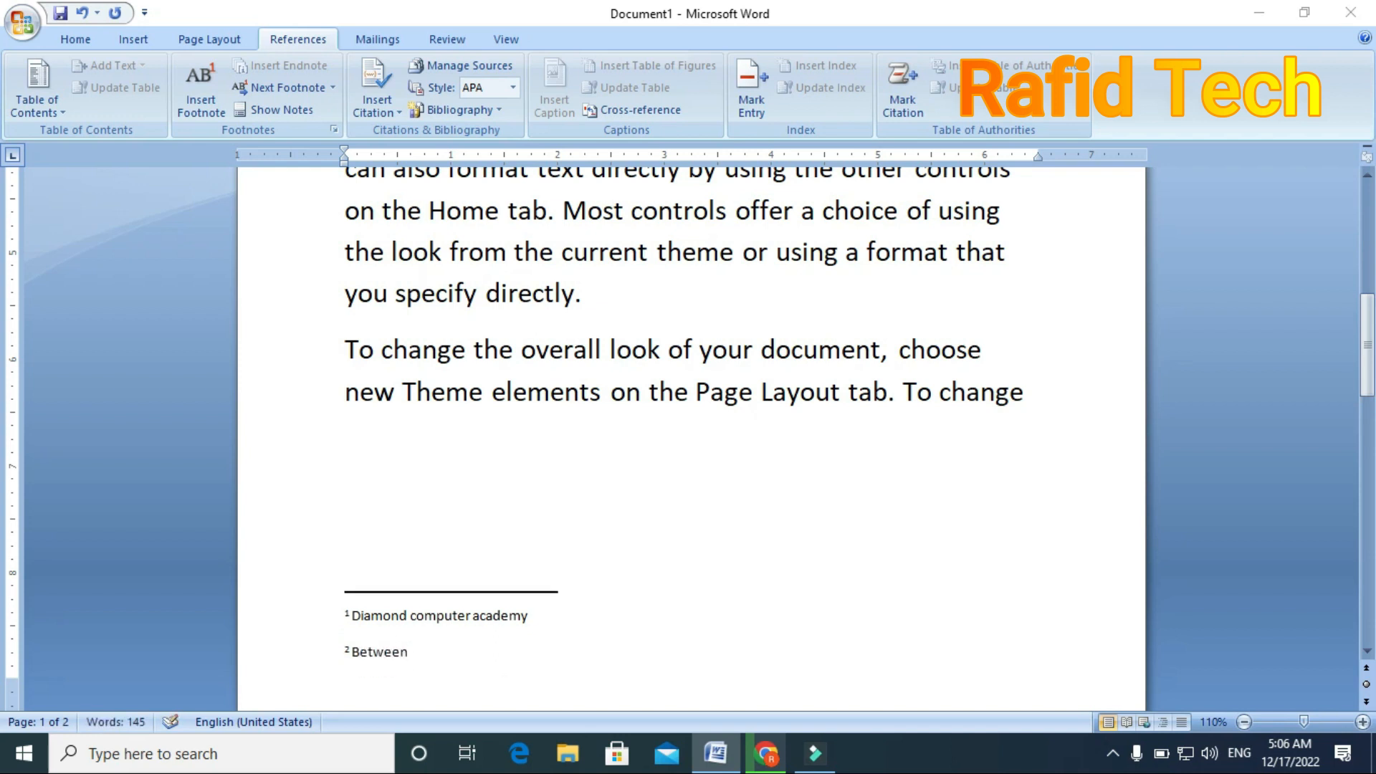
scroll(563, 462, "up", 5)
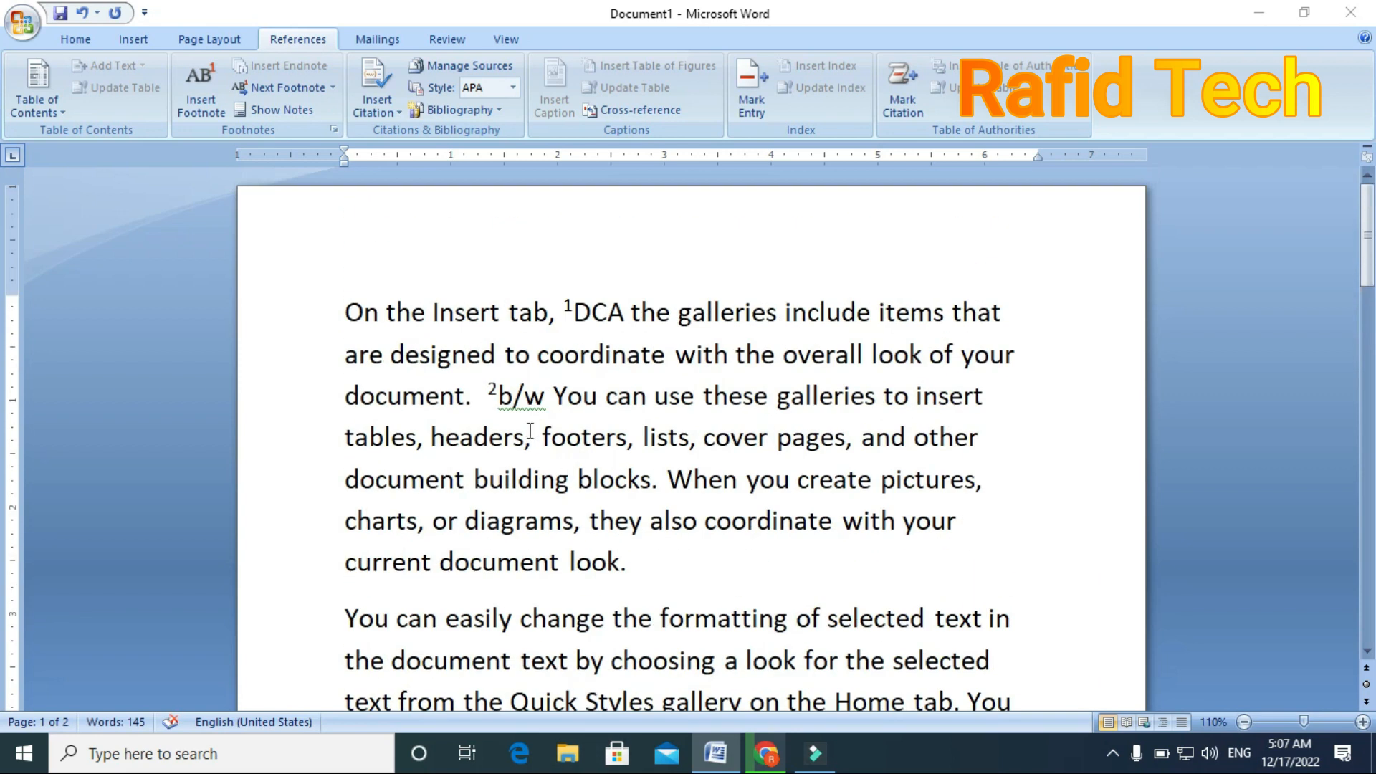
mouse_move(516, 394)
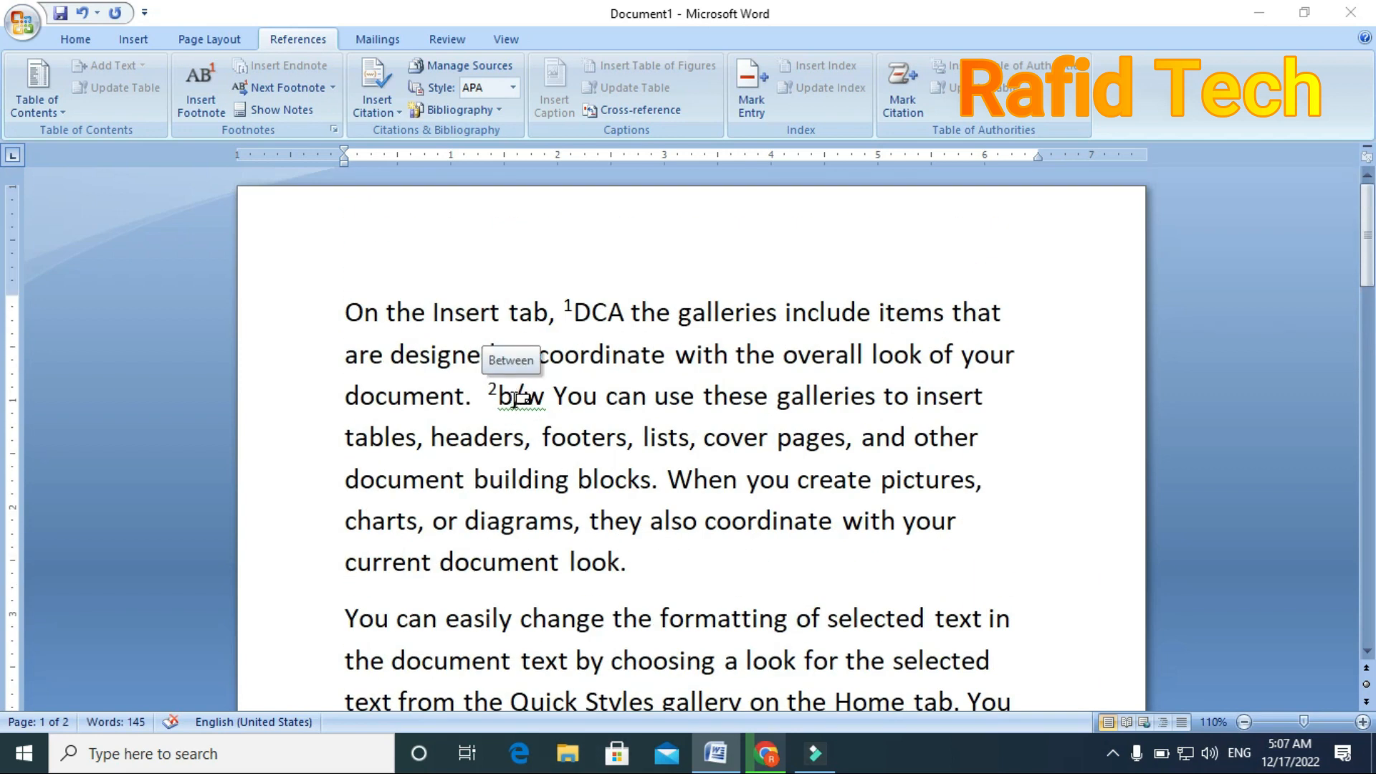
Add the abbreviation "B/C" before "the overall look" in the first sentence of the first paragraph
left_click(738, 355)
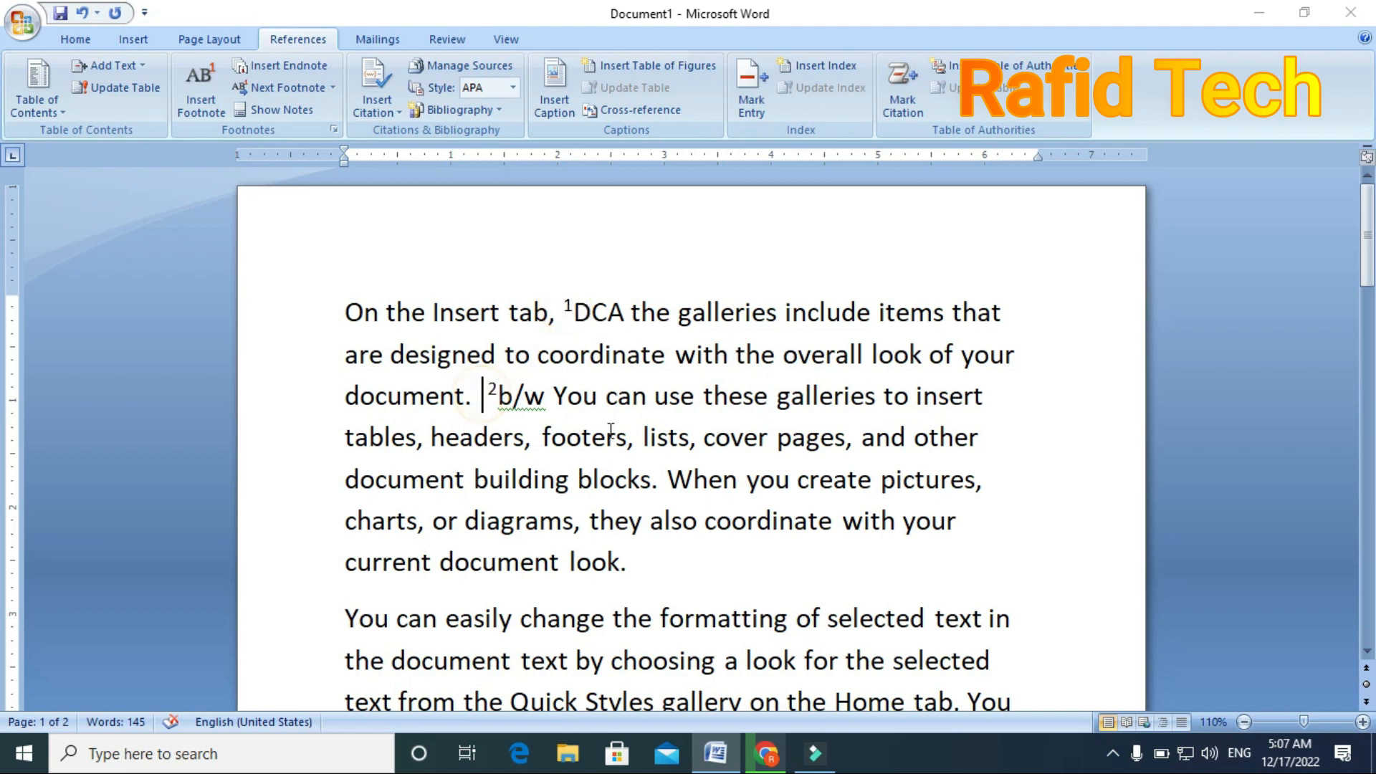
left_click(784, 354)
left_click(562, 306)
left_click(783, 347)
left_click(487, 394)
left_click(738, 351)
type("B")
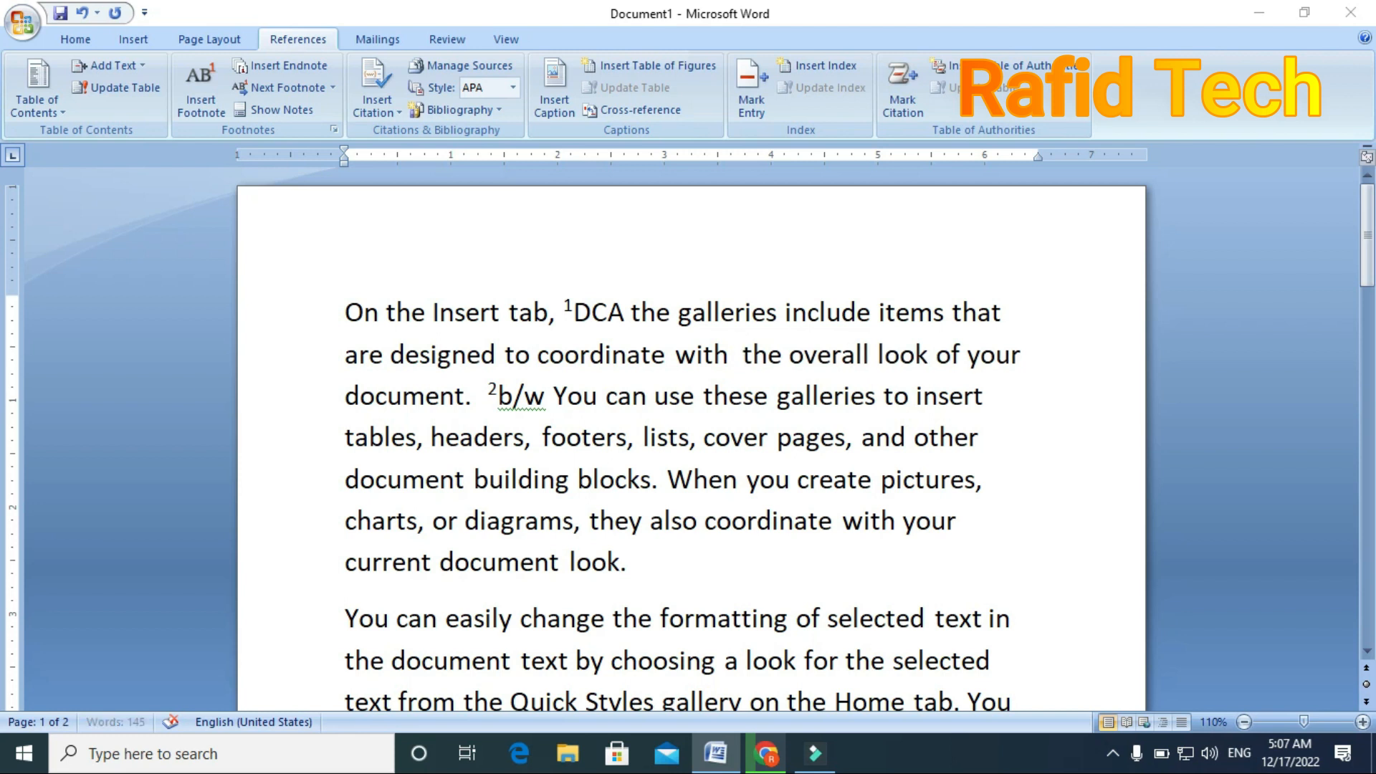
type("/c")
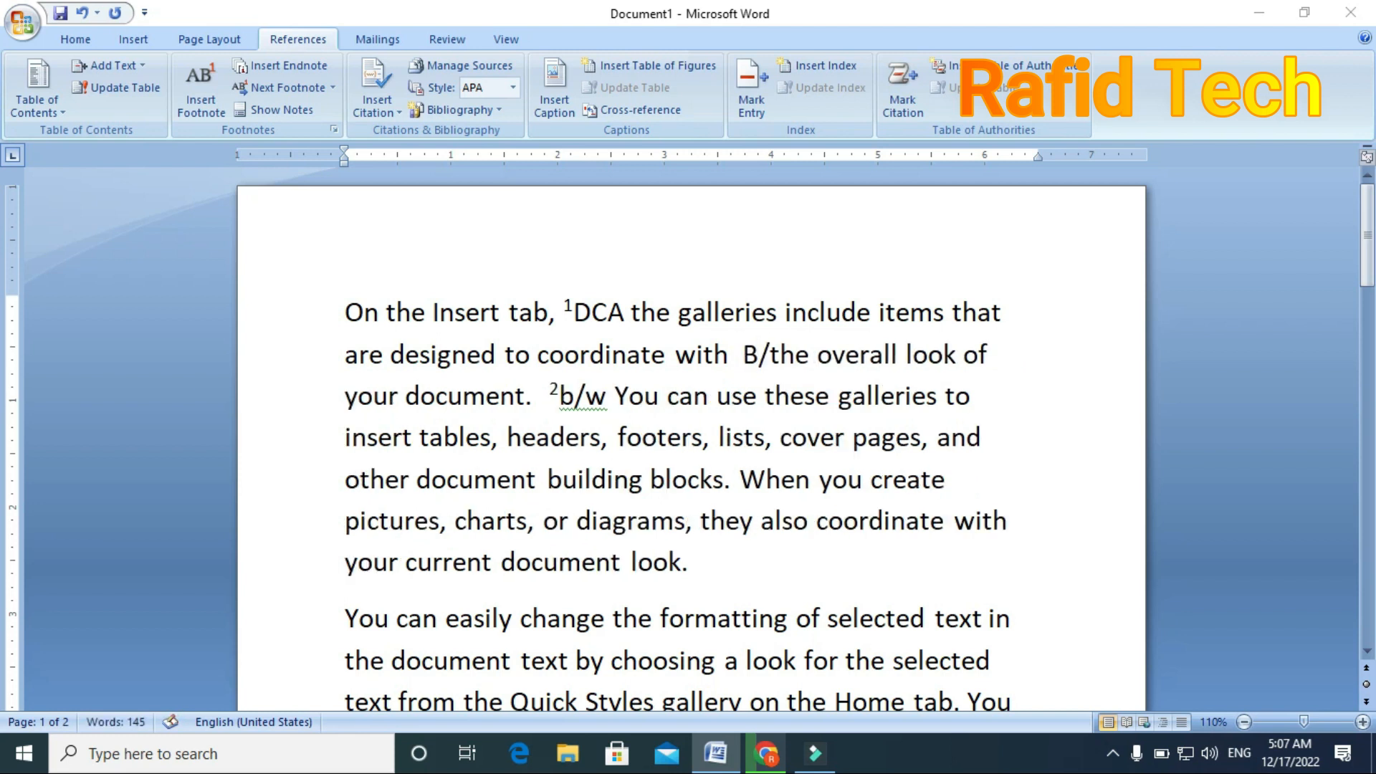
key("BackSpace")
type("C")
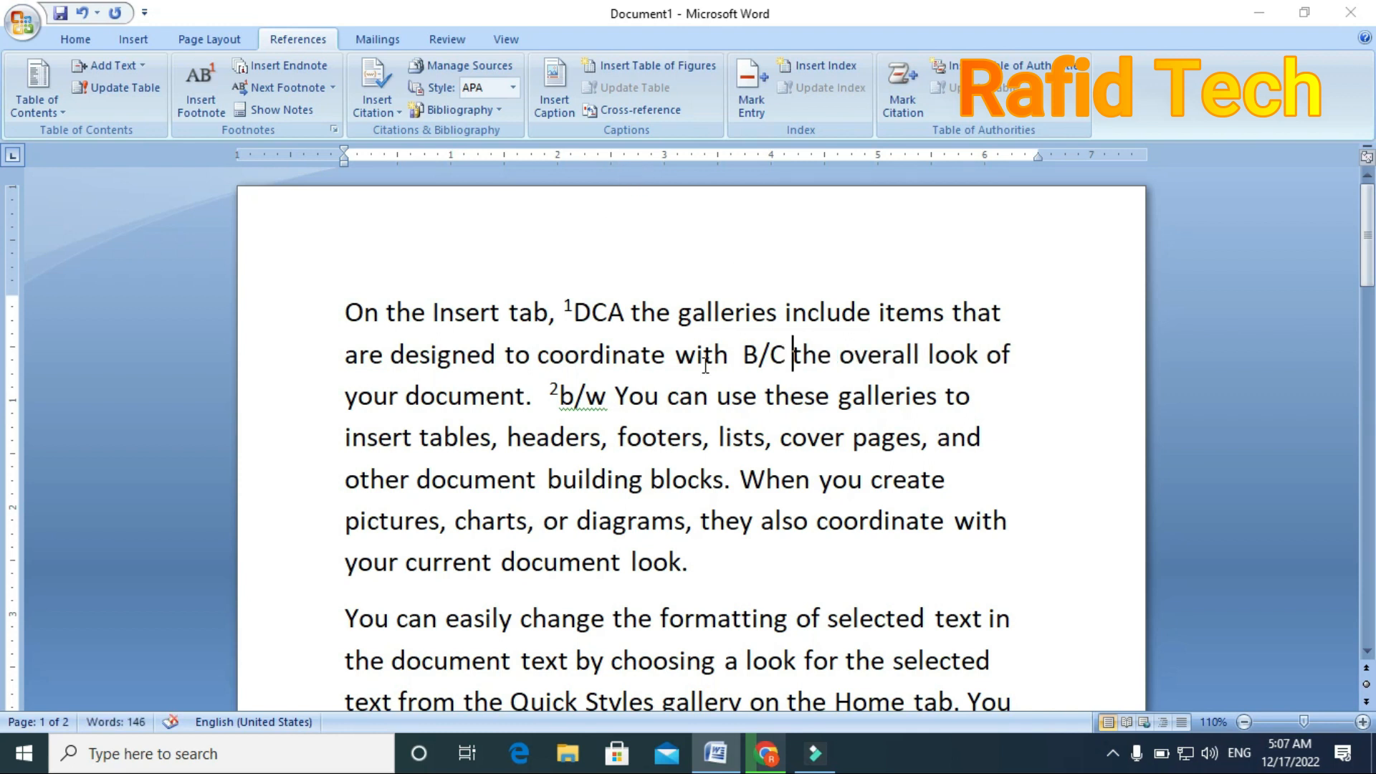
Insert a footnote directly before "B/C" with the text "Because", followed by a new line
left_click(735, 350)
left_click(202, 100)
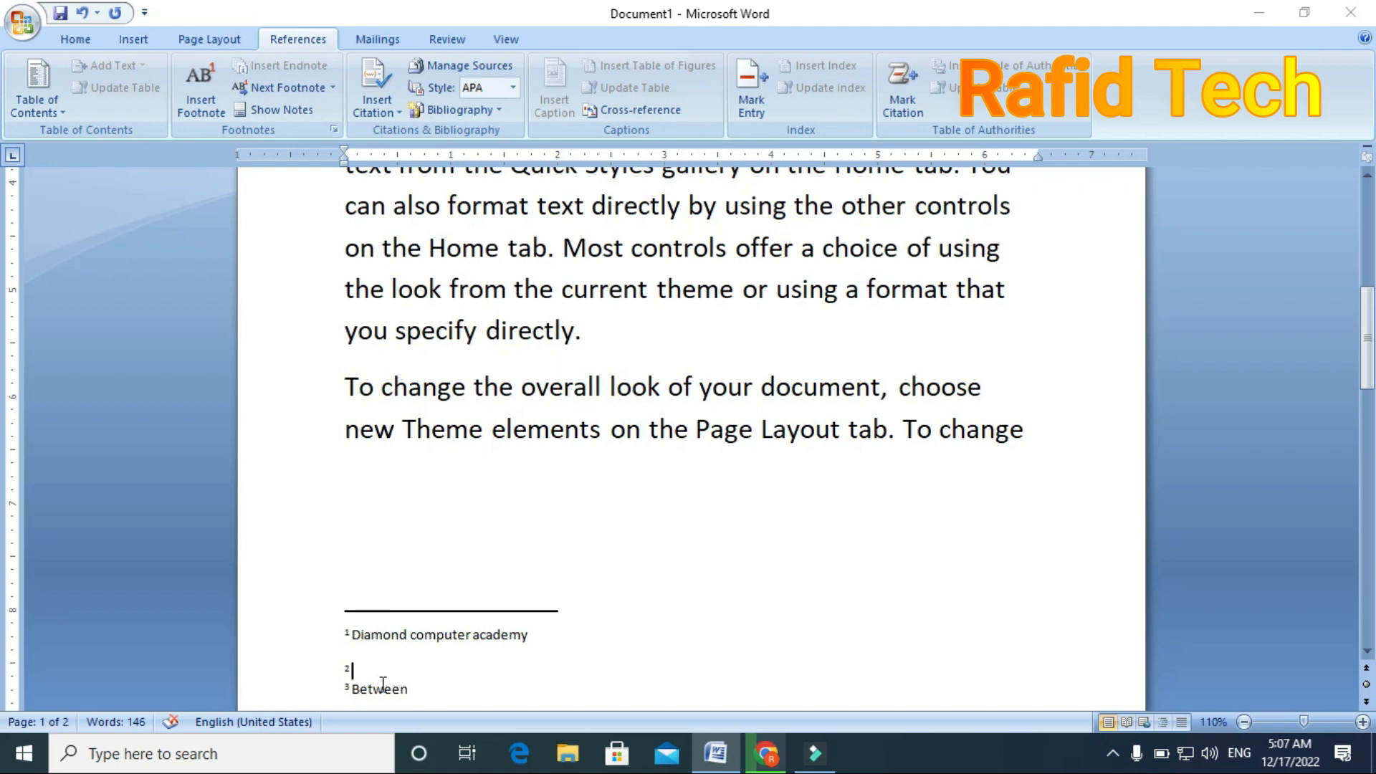
type("Because")
key("Return")
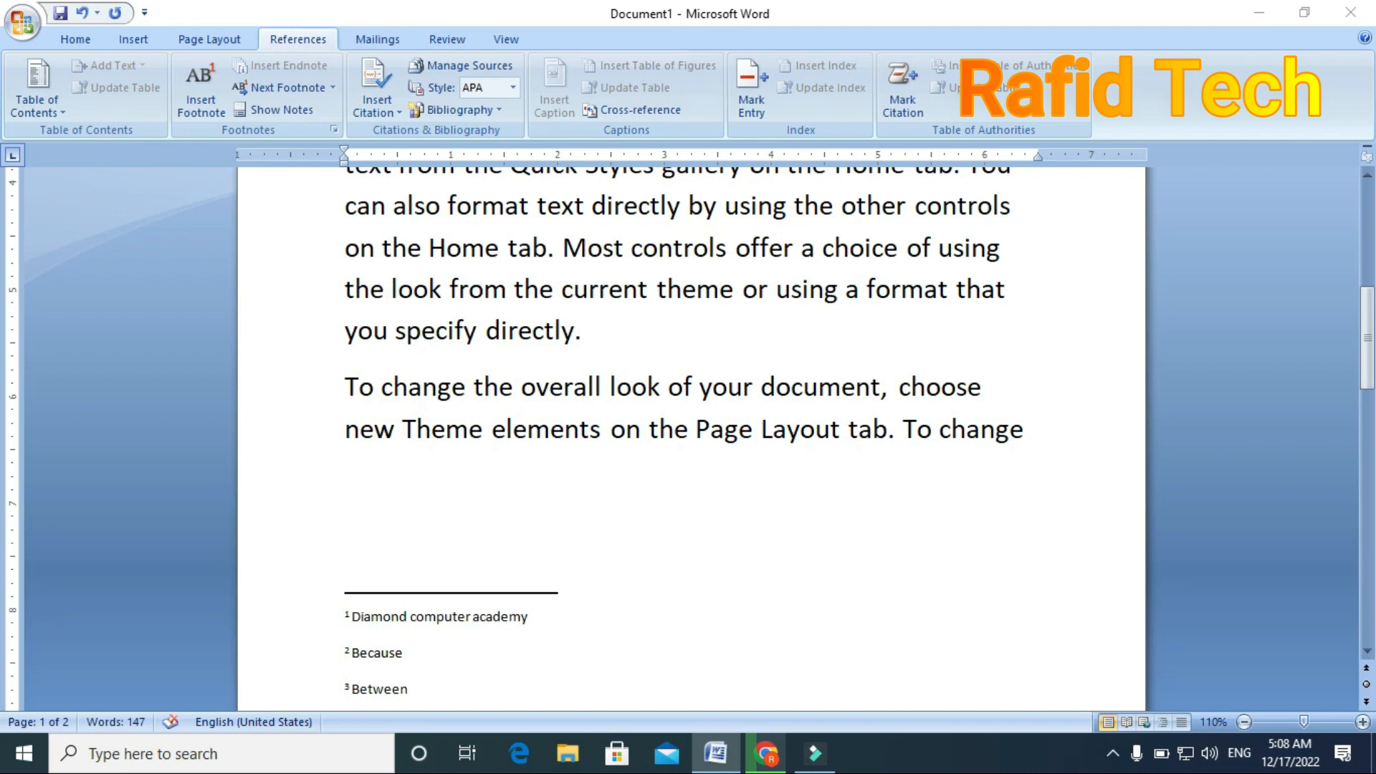
type("Between")
scroll(500, 517, "up", 5)
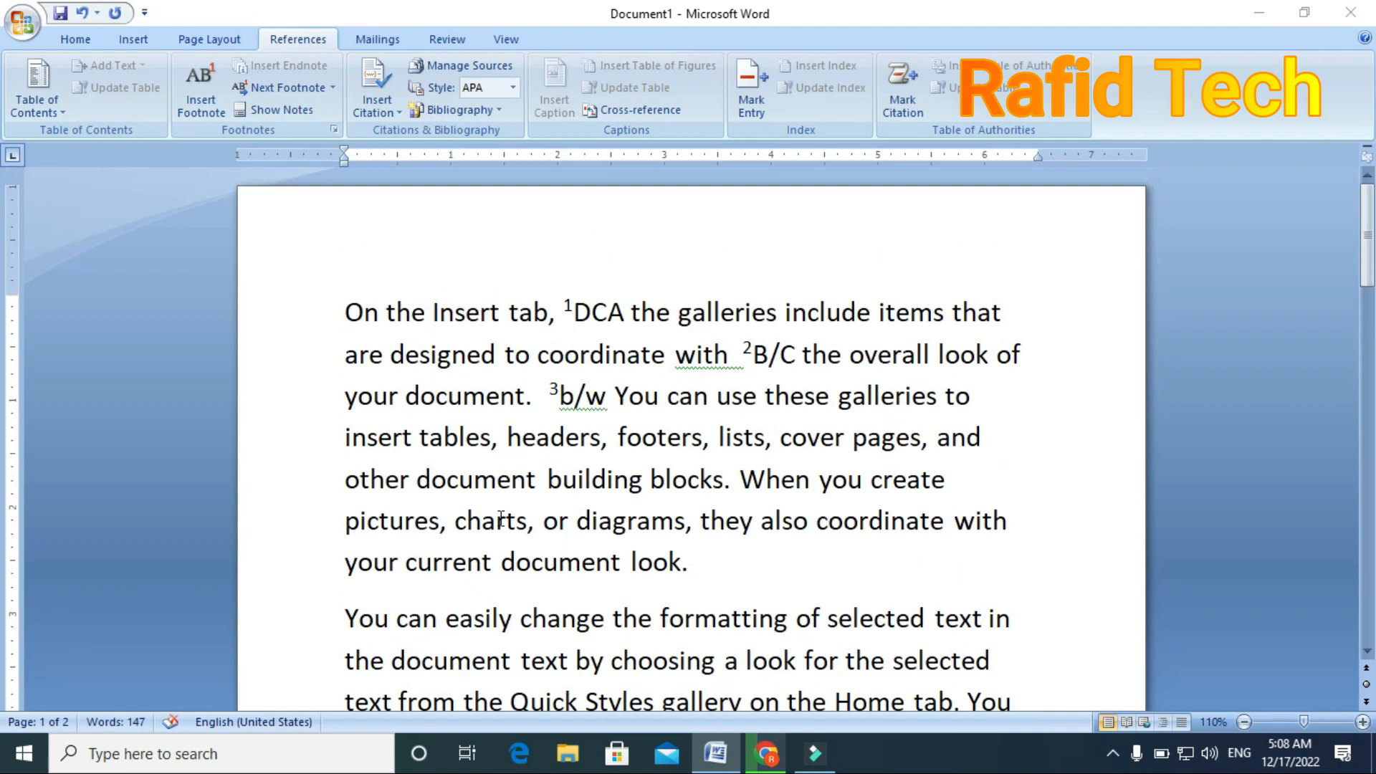
mouse_move(759, 357)
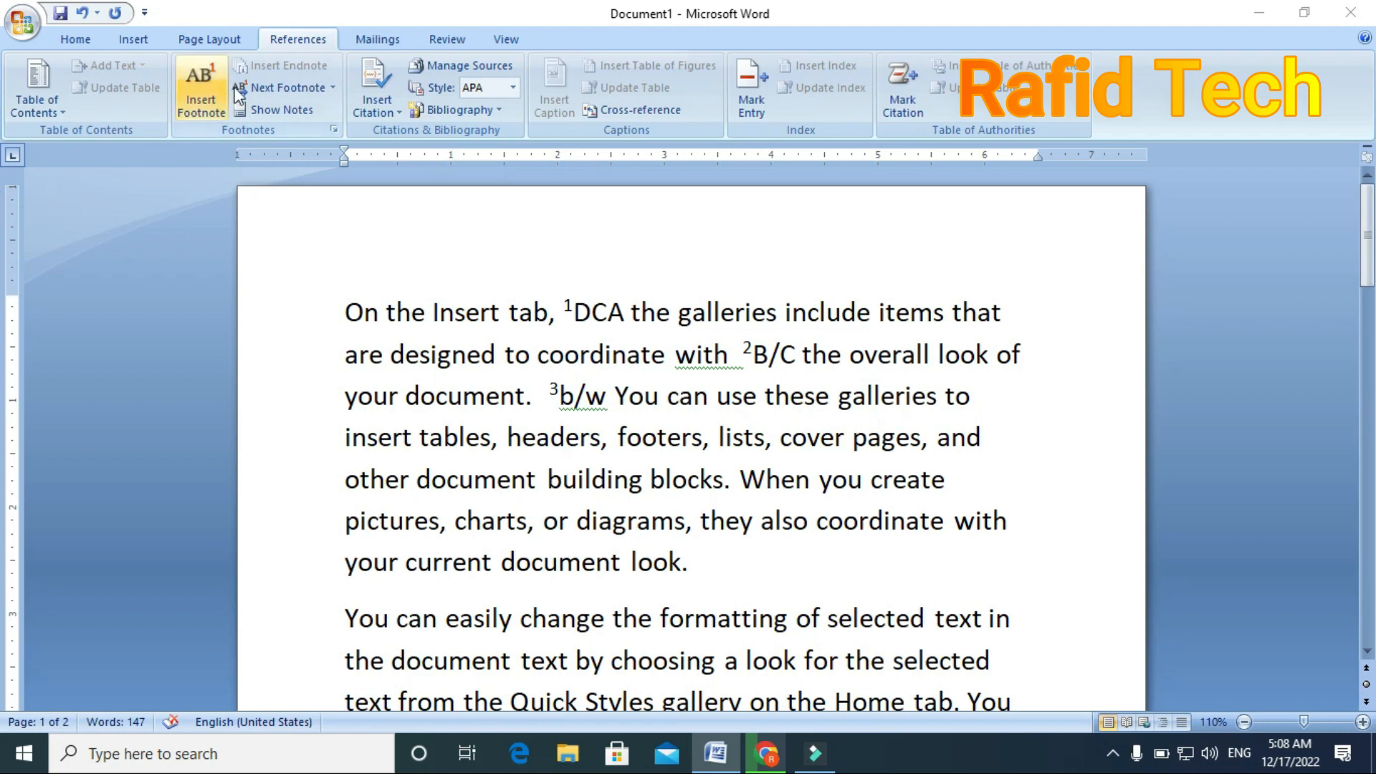
Starting at the footnote reference before "DCA" in the first sentence, go forward through the footnotes to the one before "b/w"
left_click(332, 88)
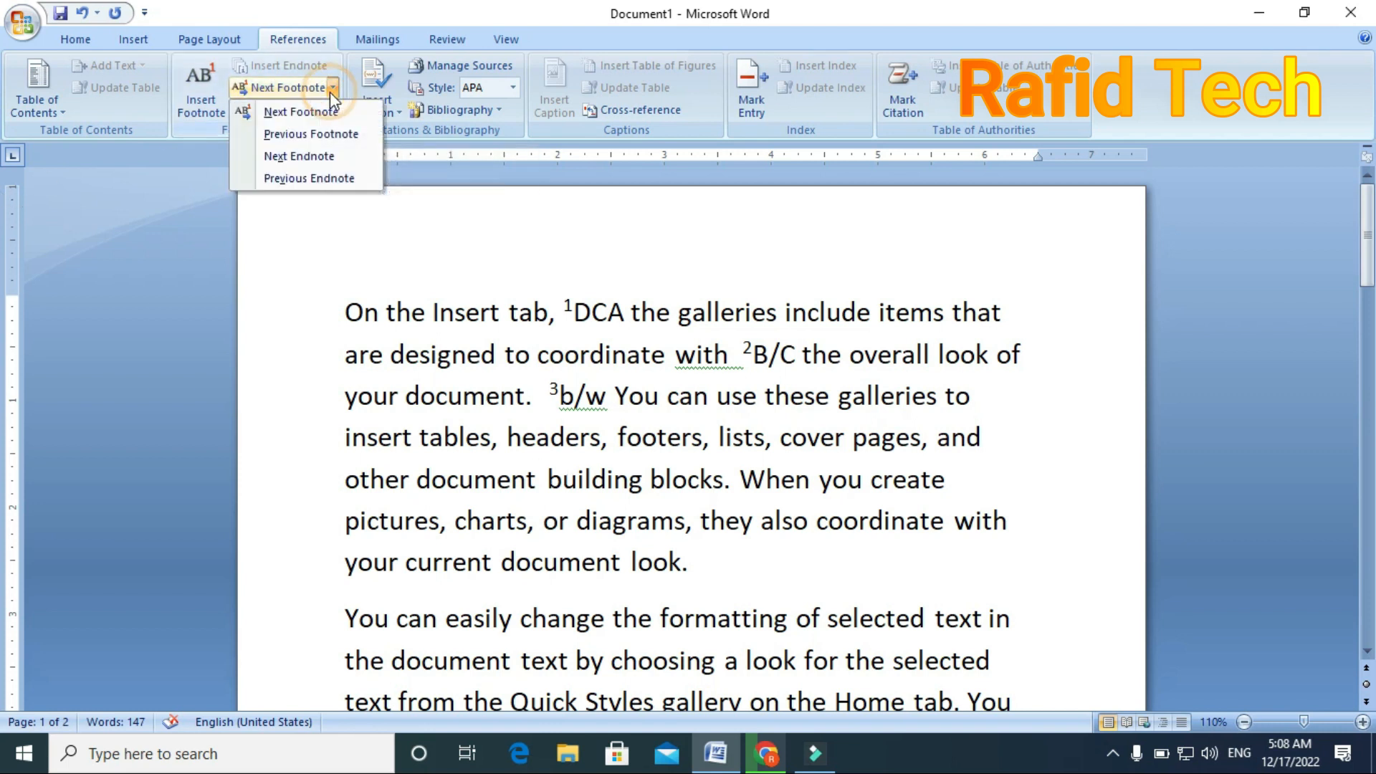
left_click(574, 310)
left_click(566, 310)
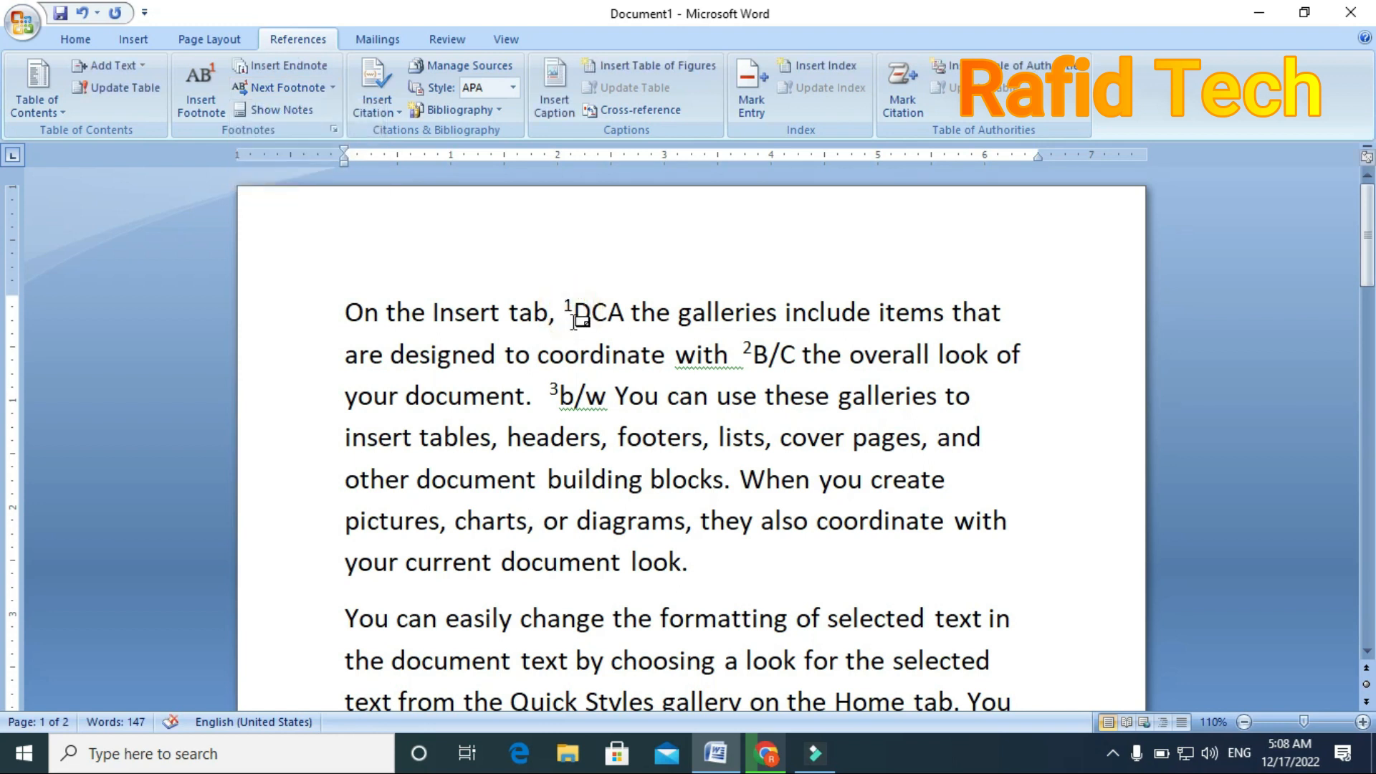
left_click(332, 89)
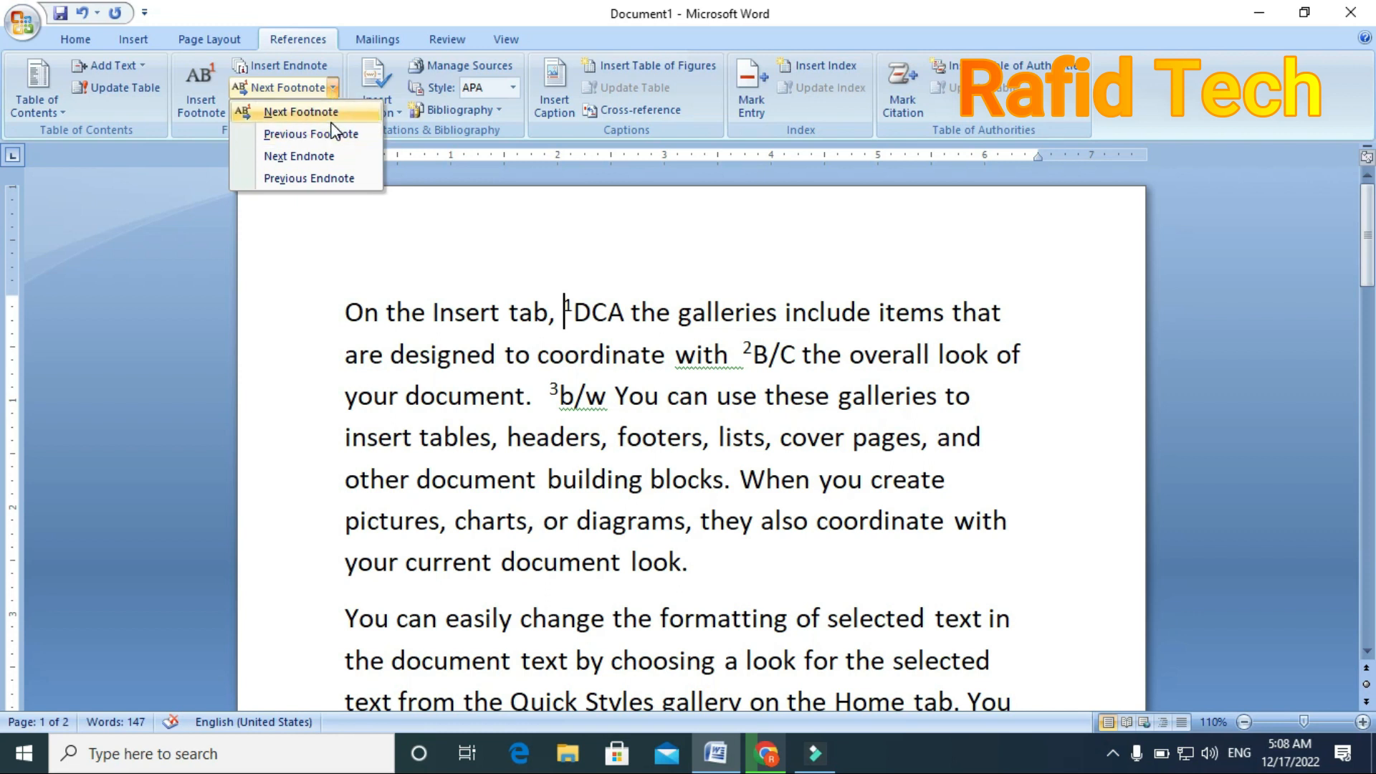
left_click(332, 112)
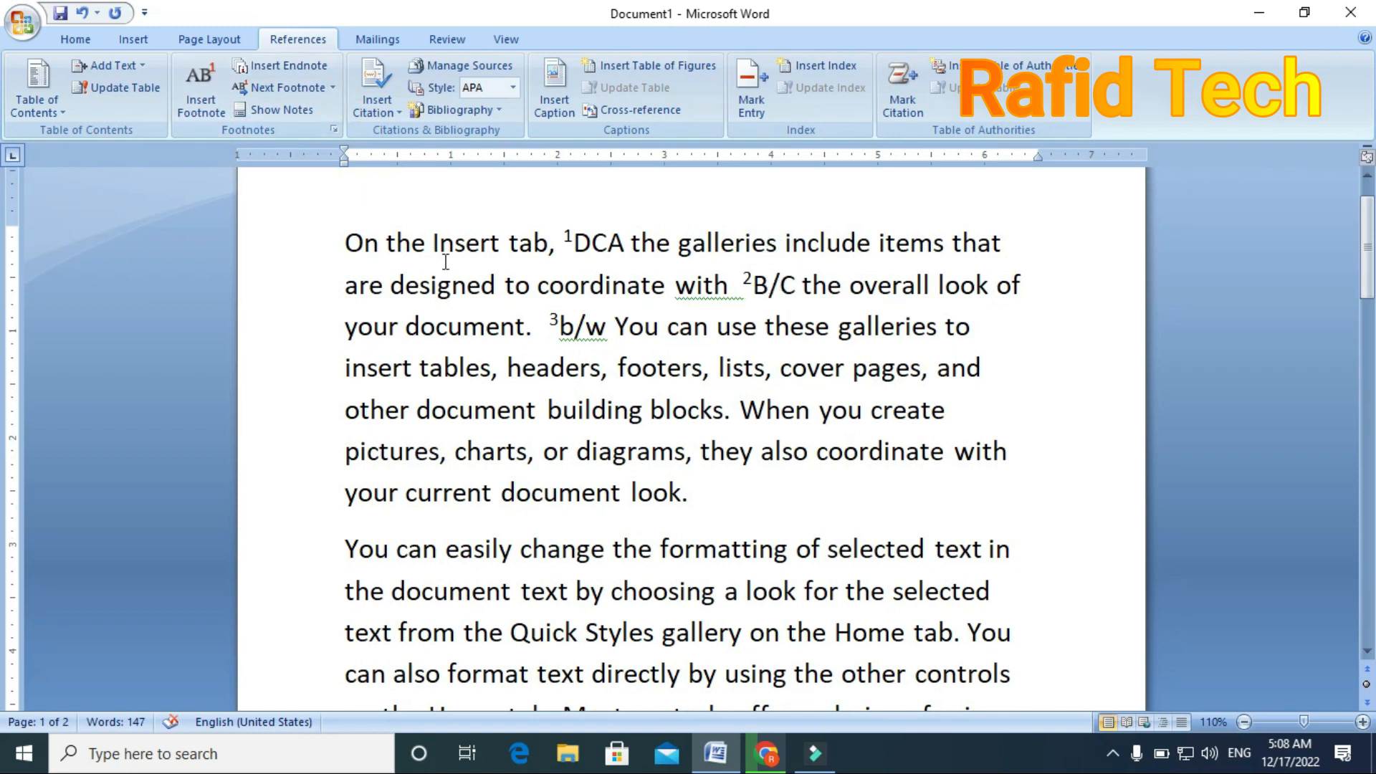
left_click(322, 92)
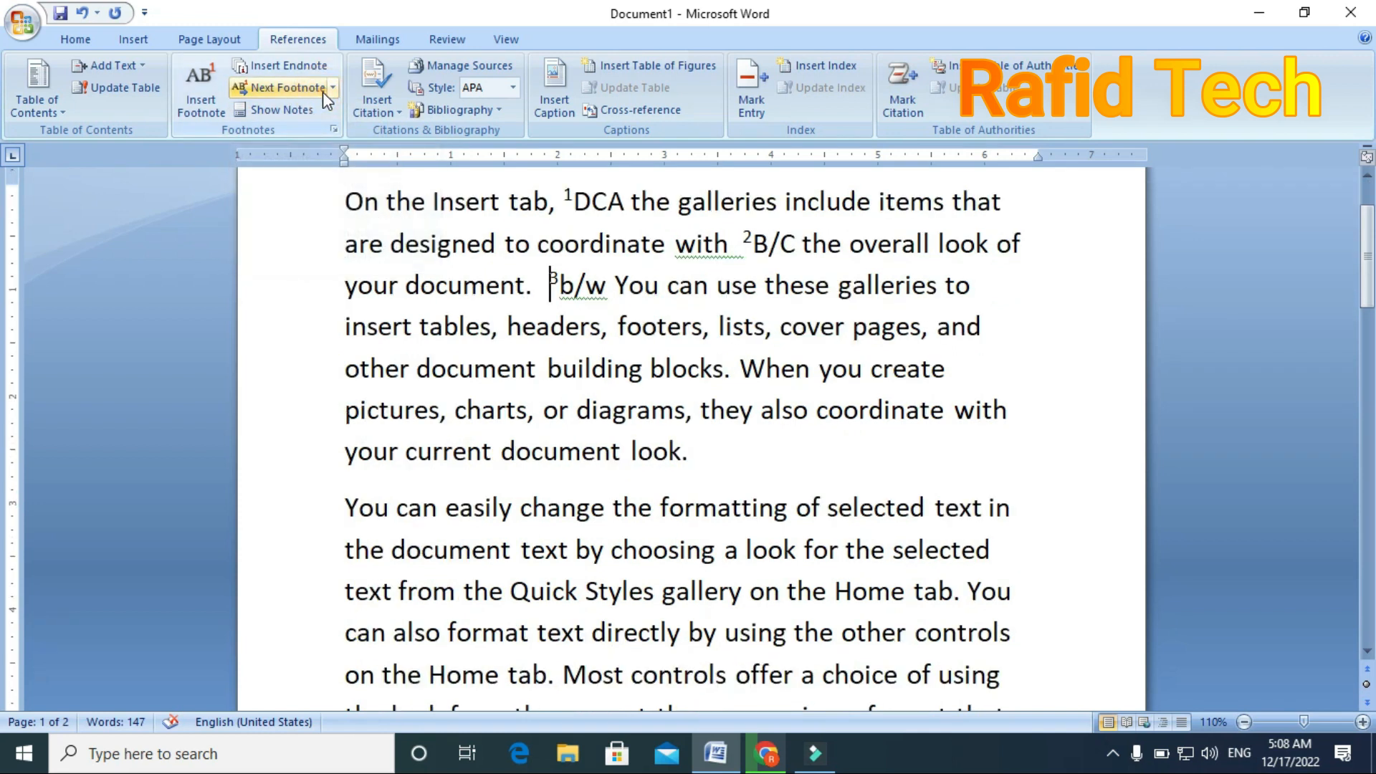
left_click(333, 87)
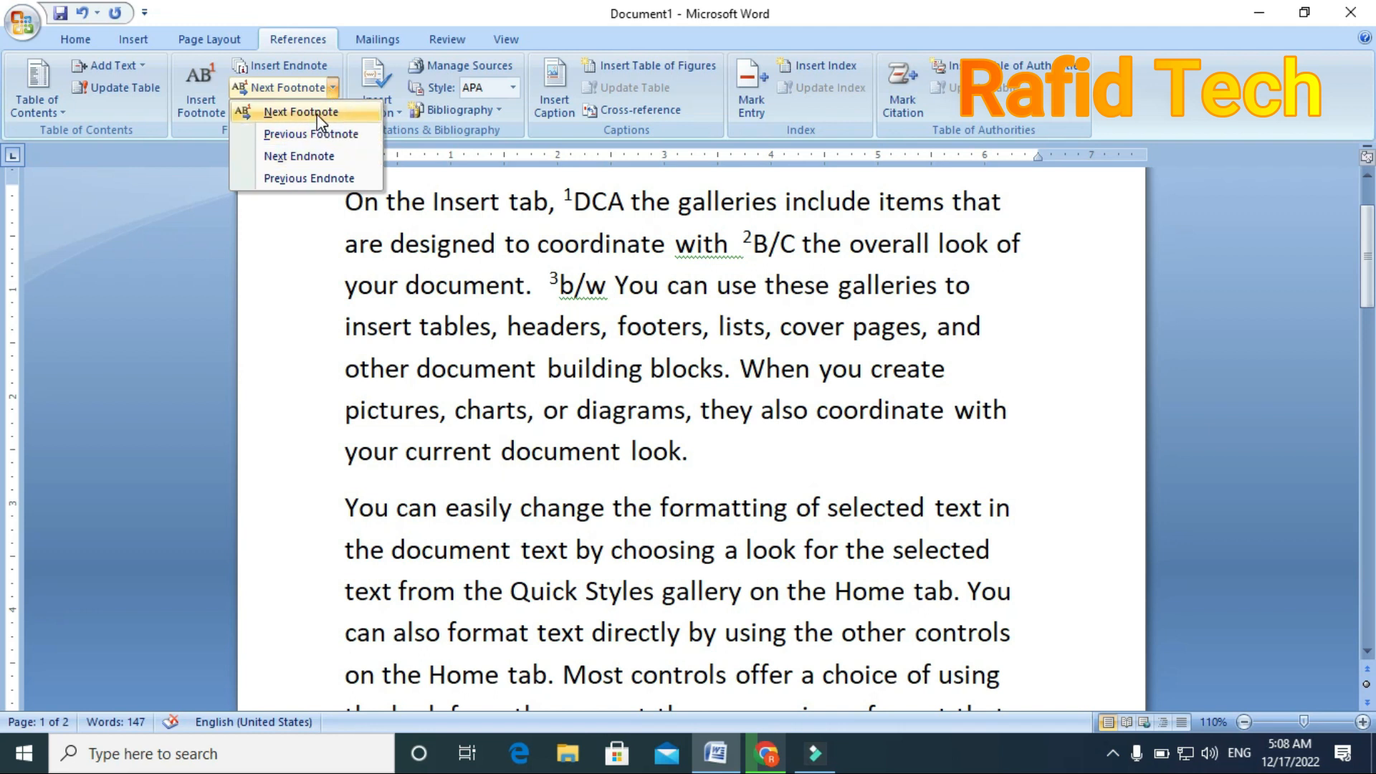
left_click(322, 113)
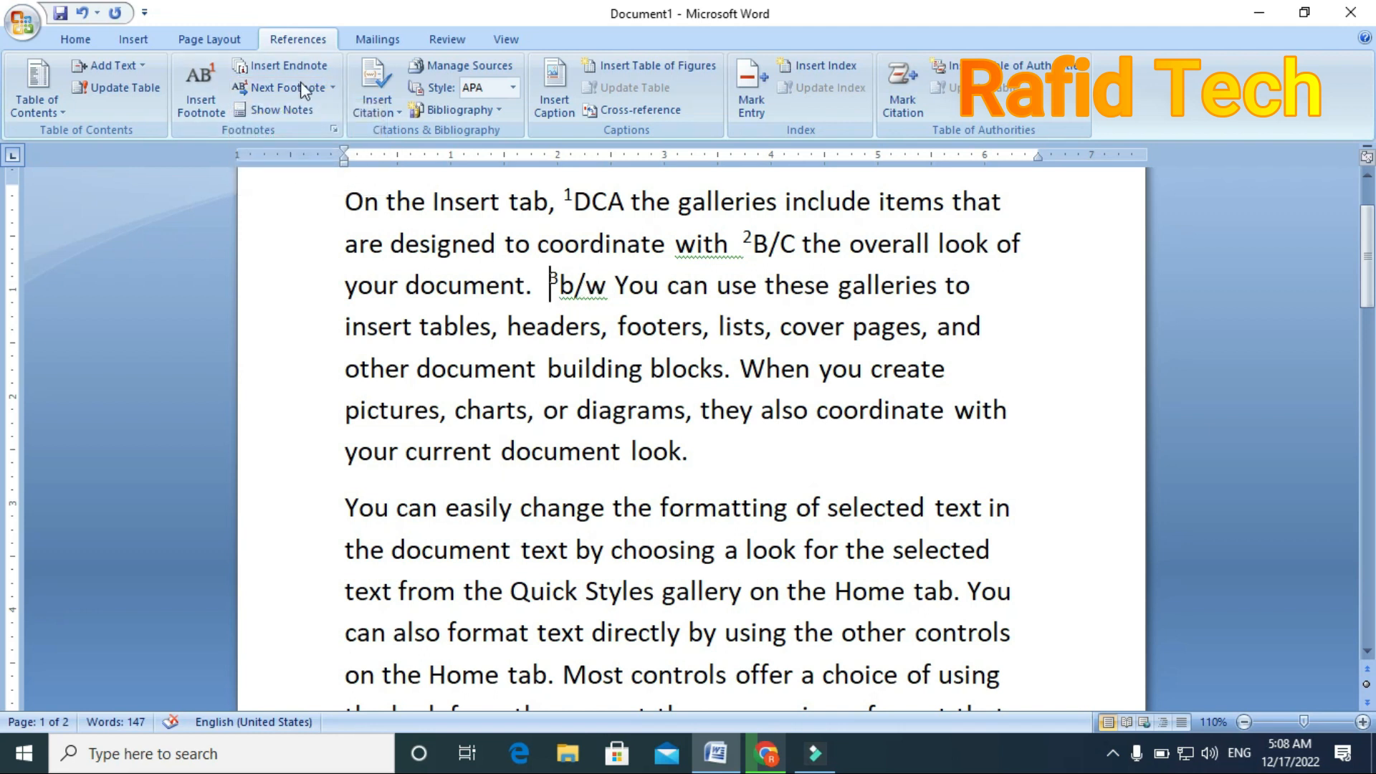
Go back through the previous footnotes from "b/w" to "B/C" and on to the first "DCA"
left_click(333, 88)
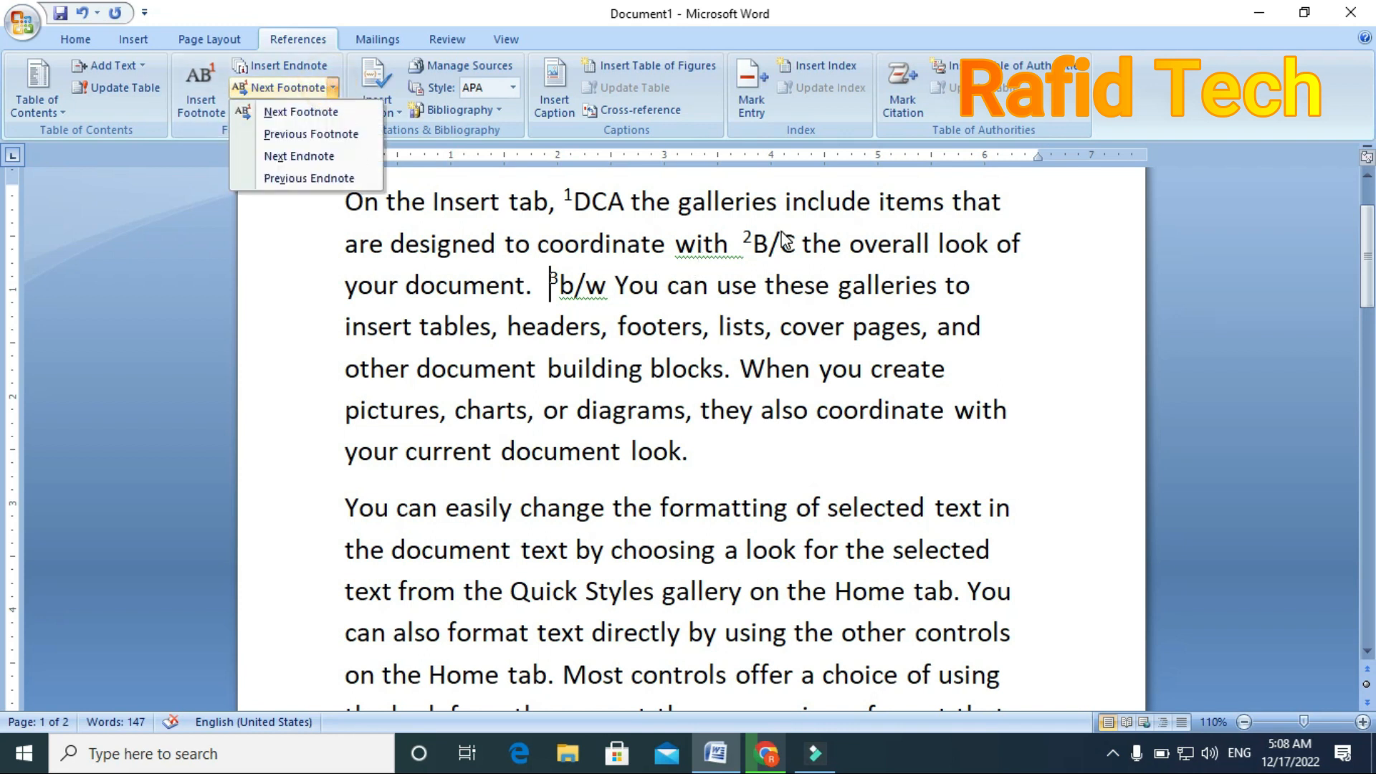
left_click(332, 136)
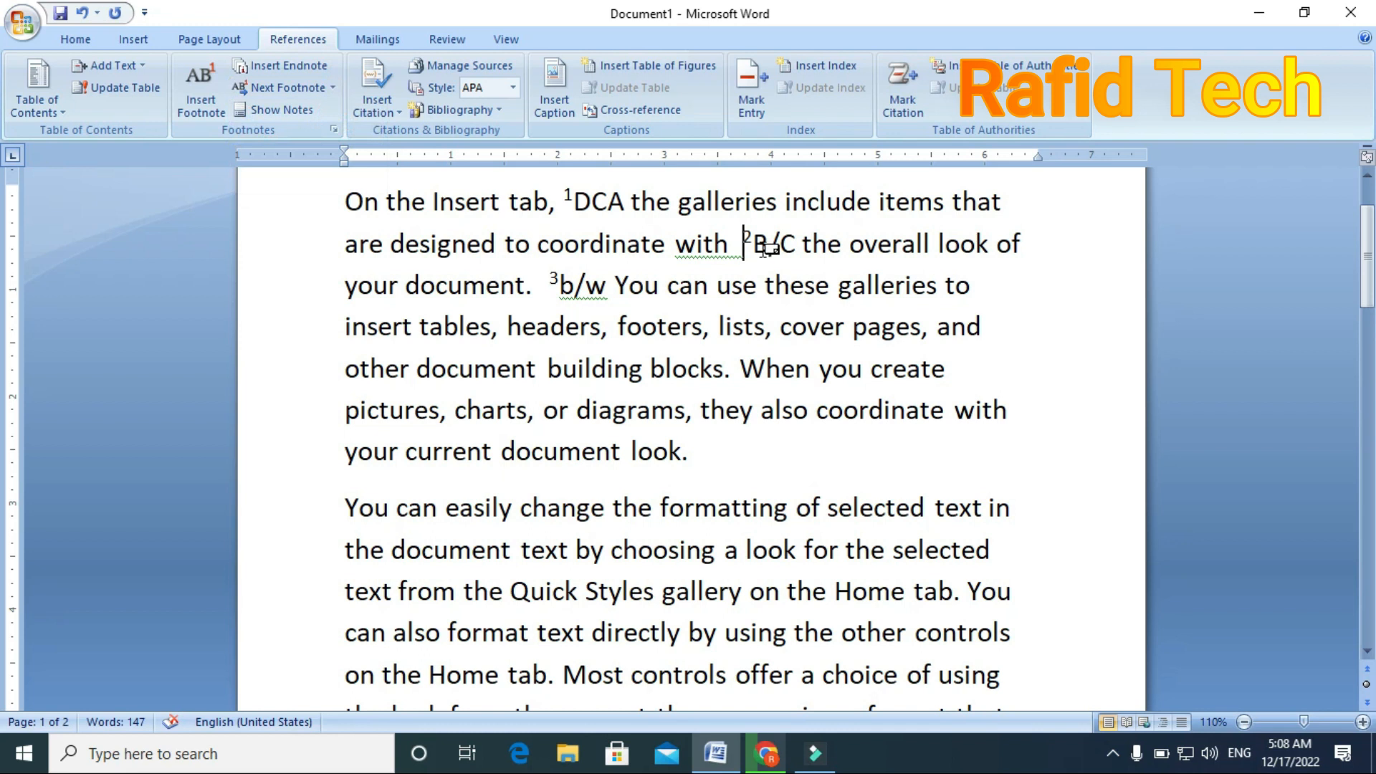
left_click(333, 88)
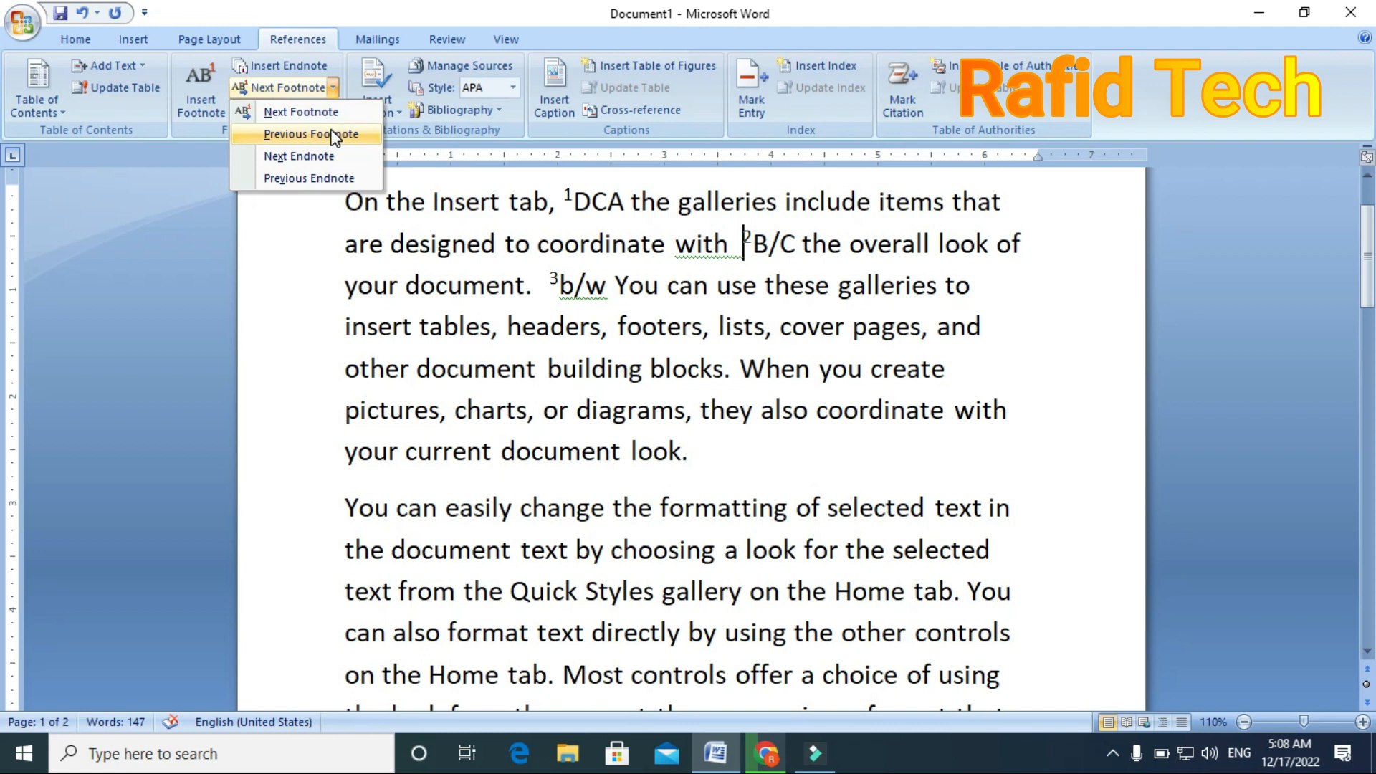
left_click(333, 135)
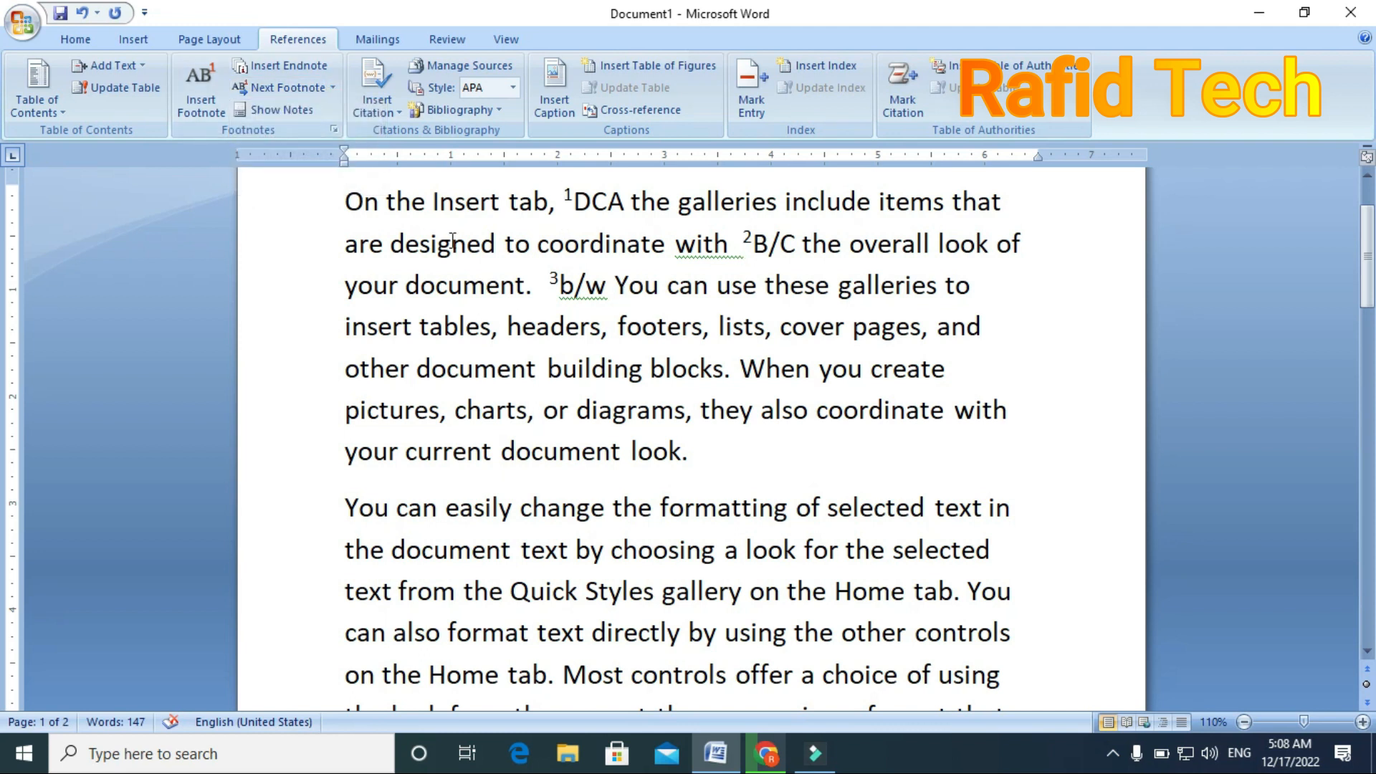
Add the abbreviation "DCA" before "change the formatting" in the second paragraph
scroll(541, 308, "down", 2)
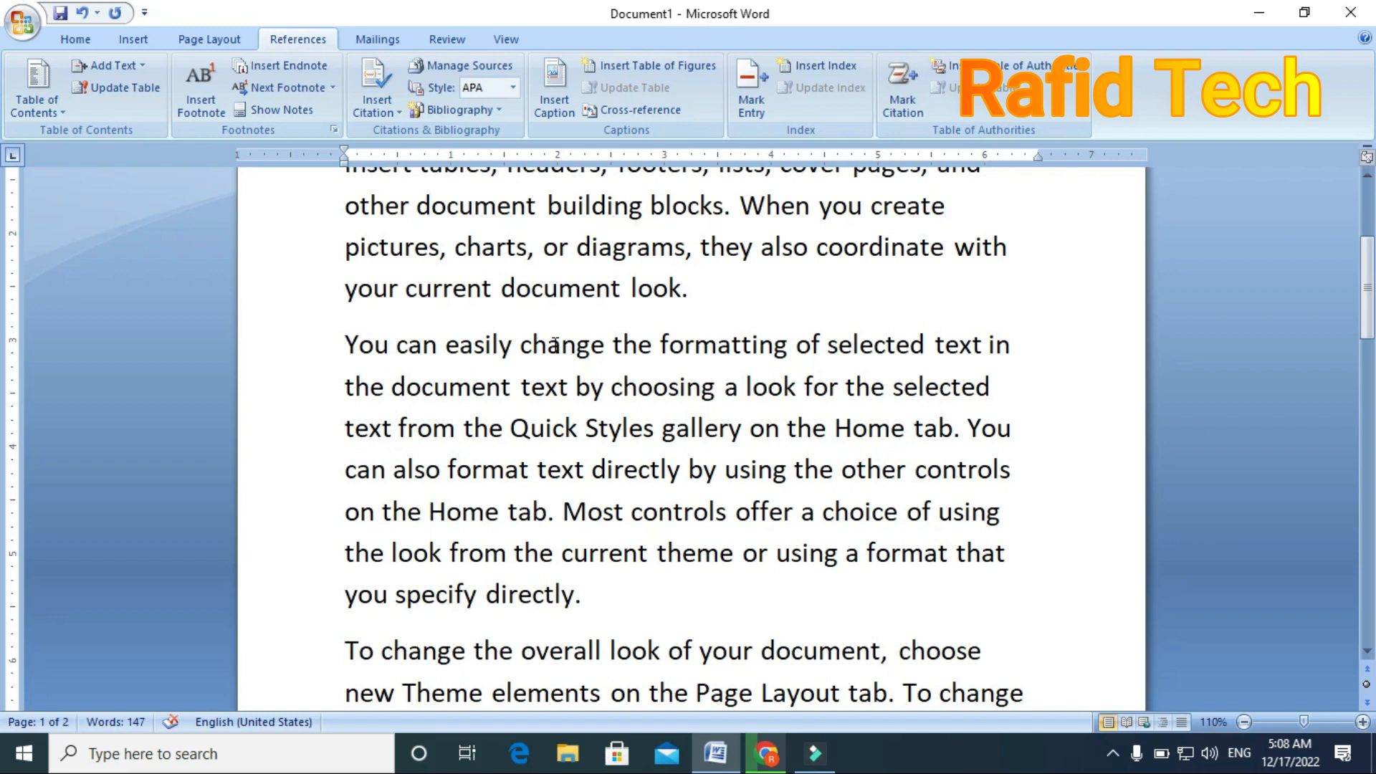
scroll(555, 346, "up", 3)
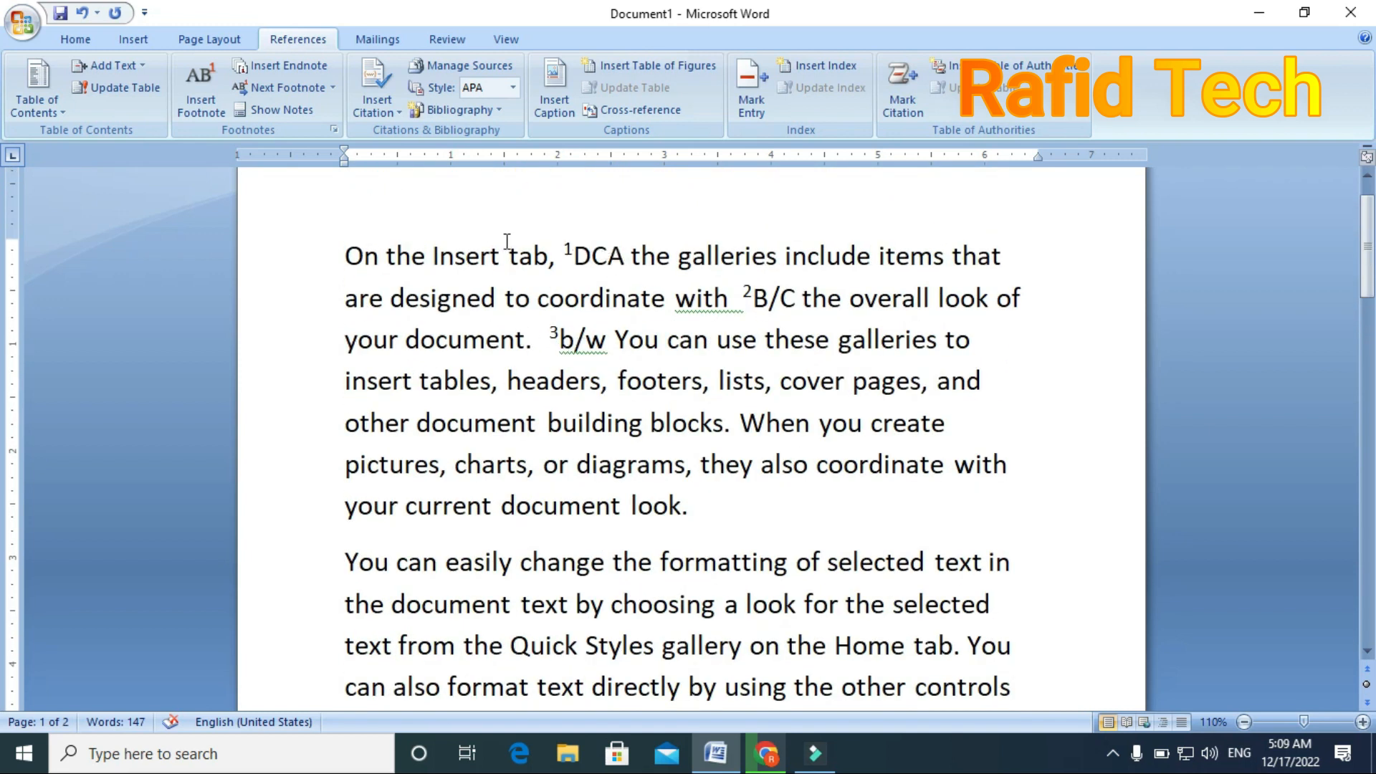
left_click(521, 562)
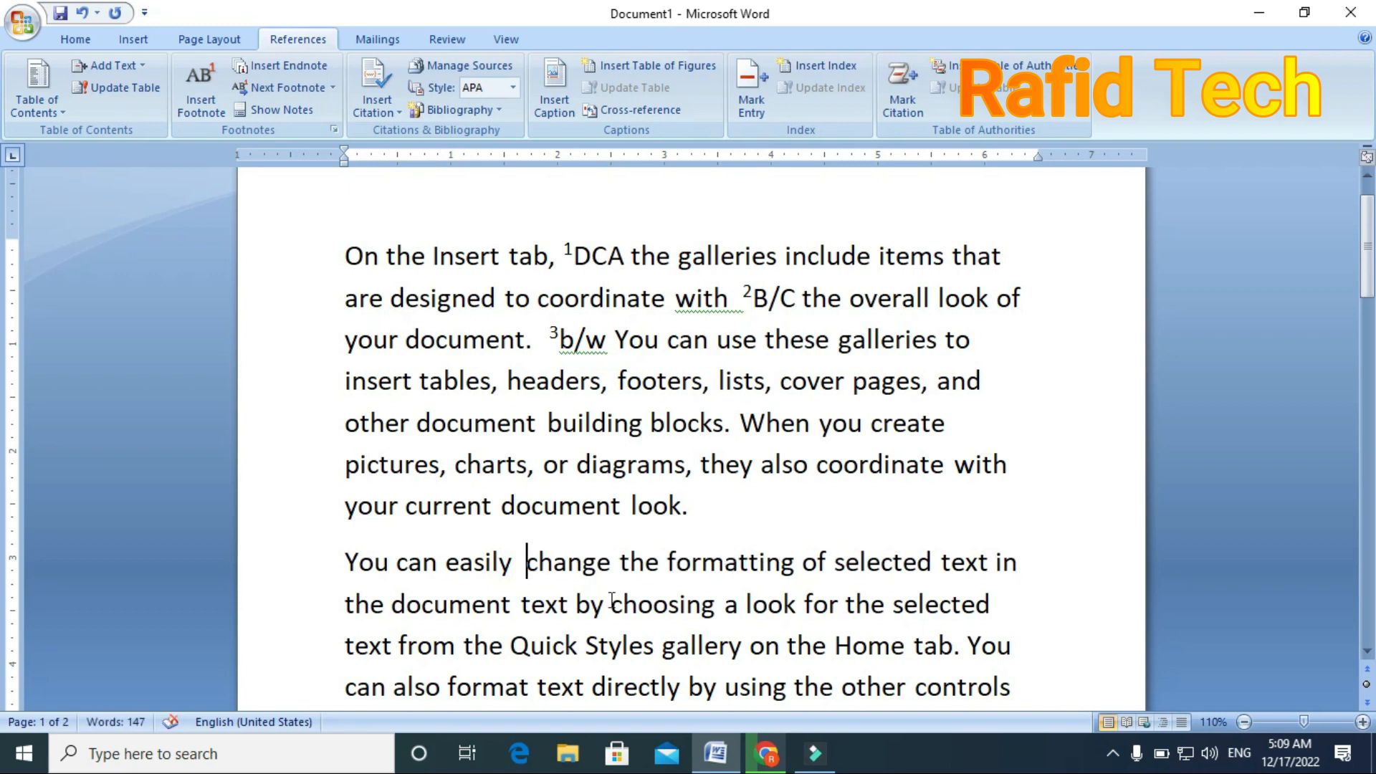
type("C")
key("BackSpace")
type("DCA")
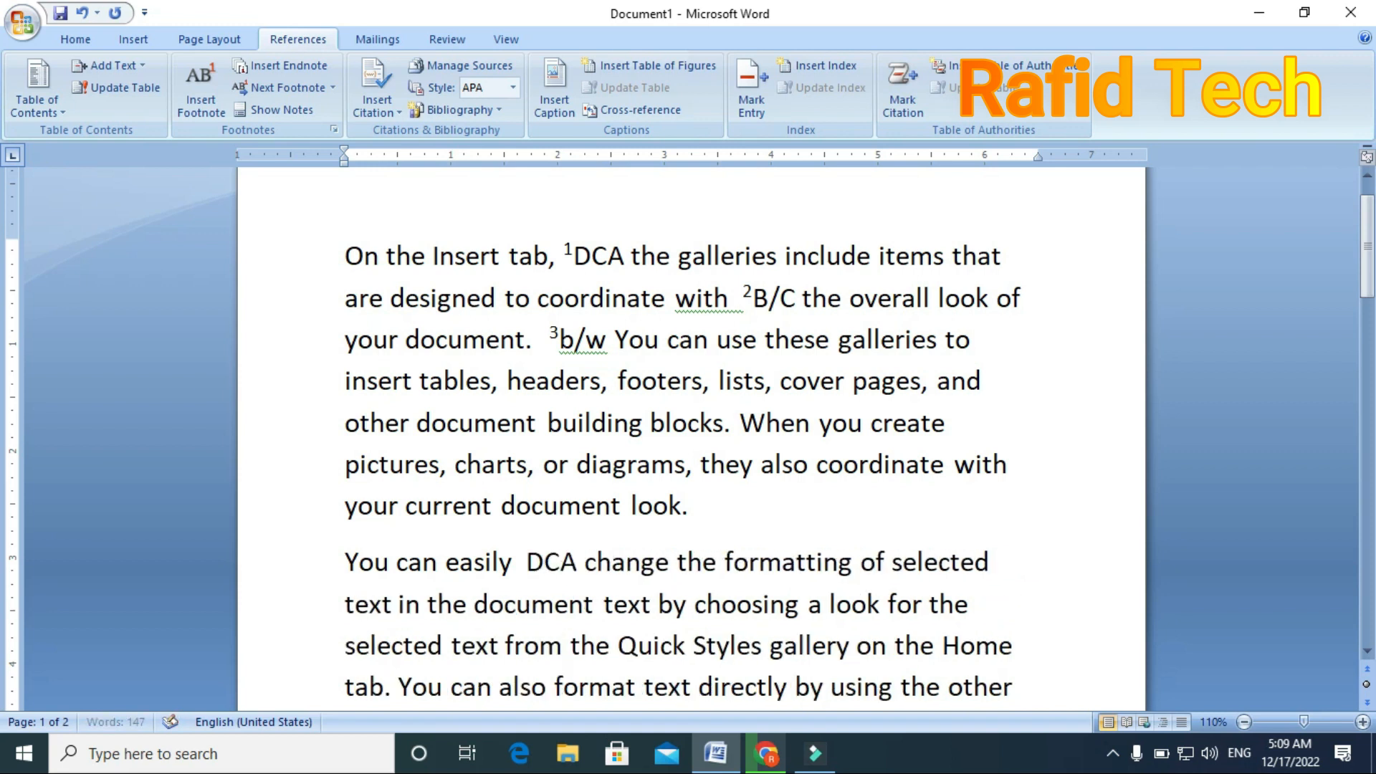
Insert an endnote directly before "DCA" in the second paragraph
left_click(520, 562)
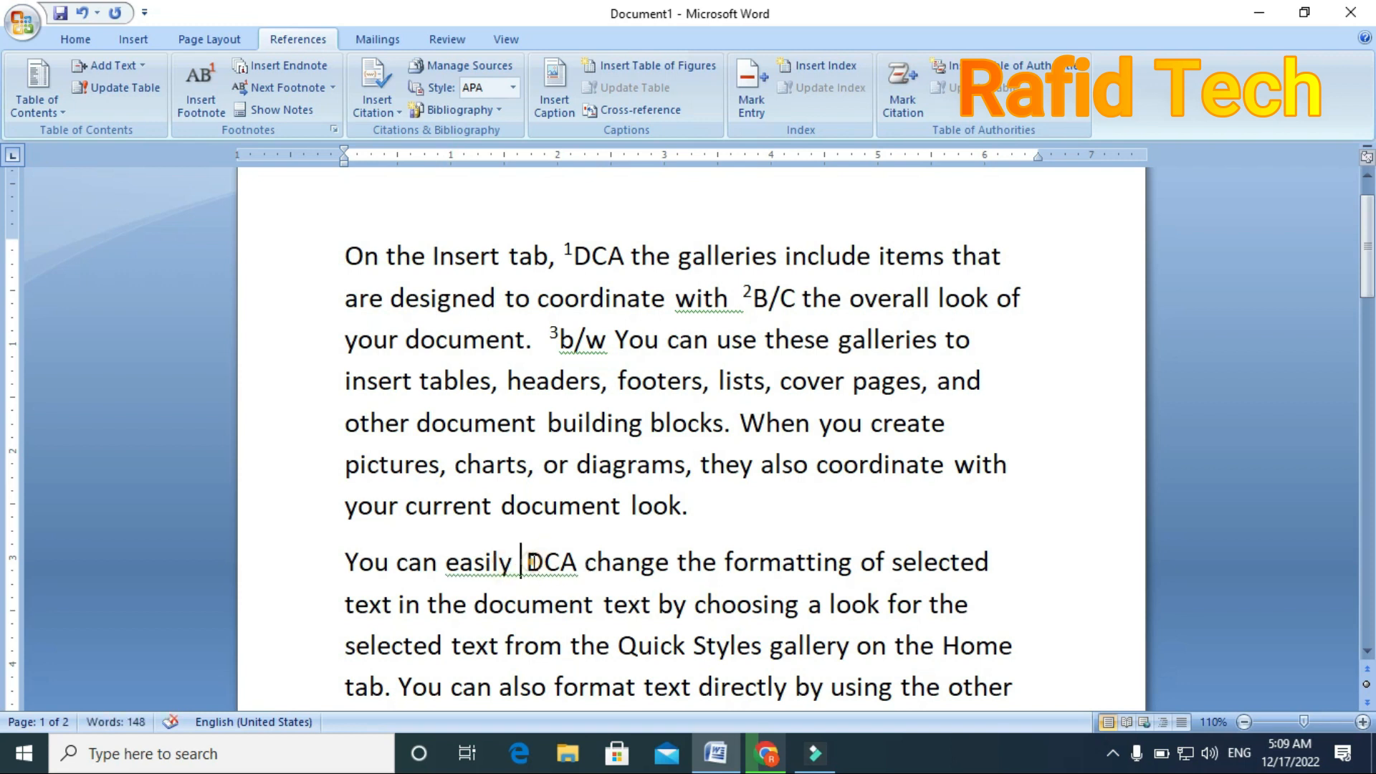
left_click(289, 65)
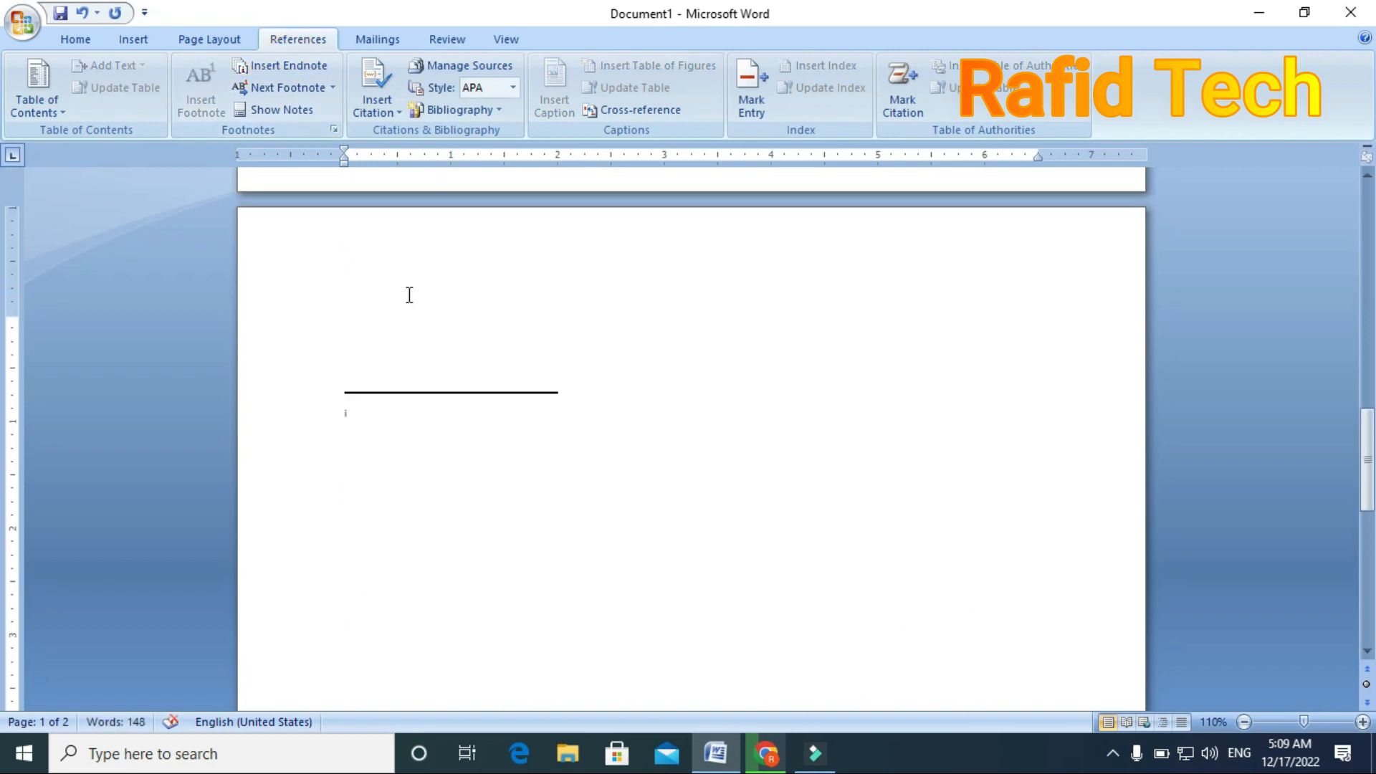
scroll(412, 295, "up", 5)
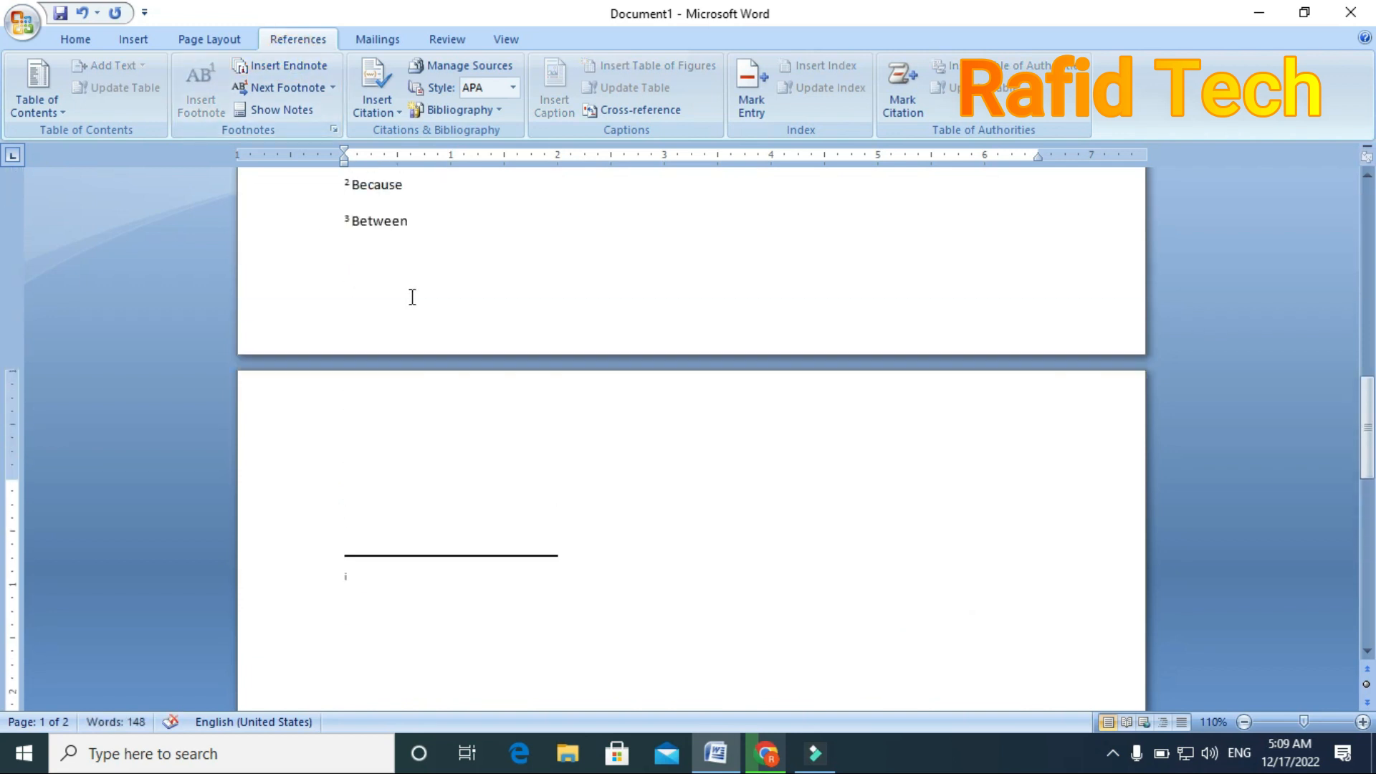
scroll(412, 296, "up", 8)
scroll(410, 304, "down", 4)
scroll(410, 304, "down", 6)
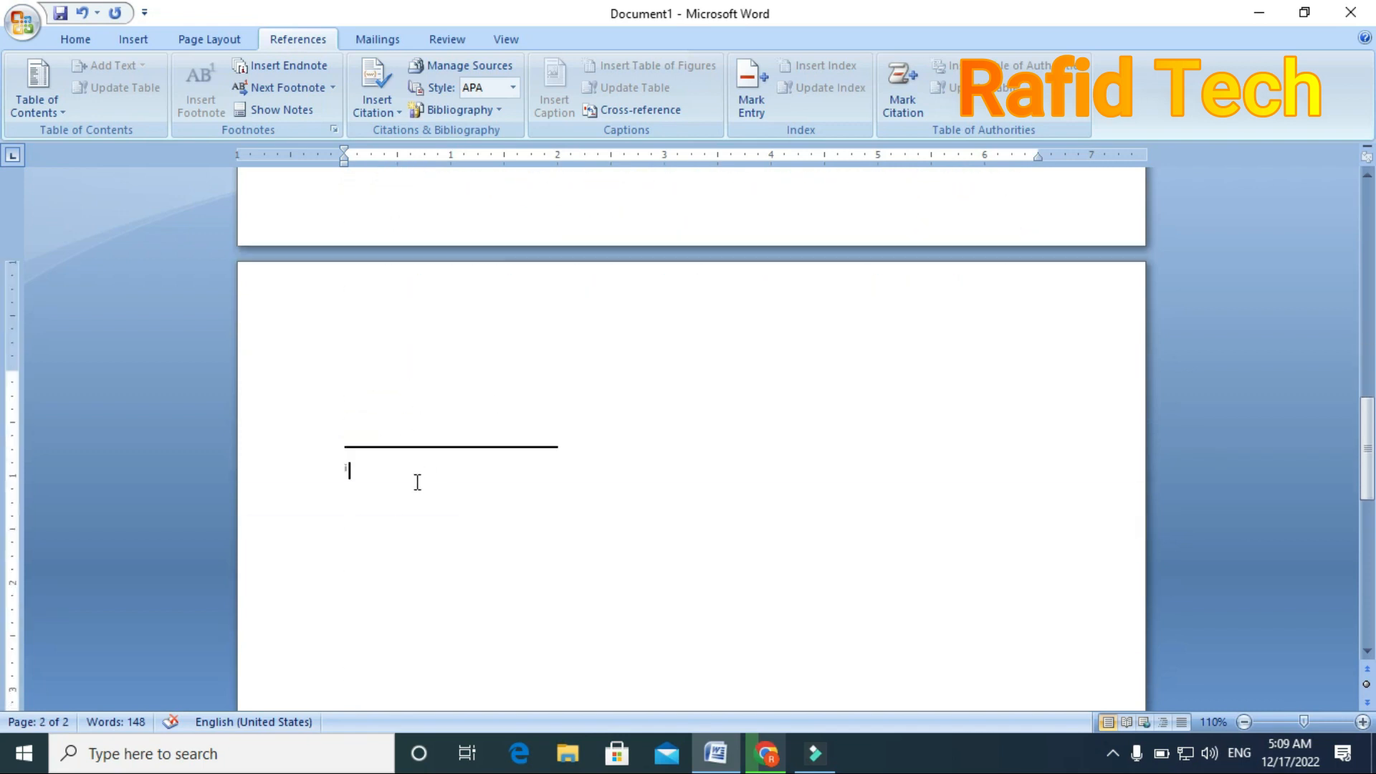
scroll(417, 481, "up", 3)
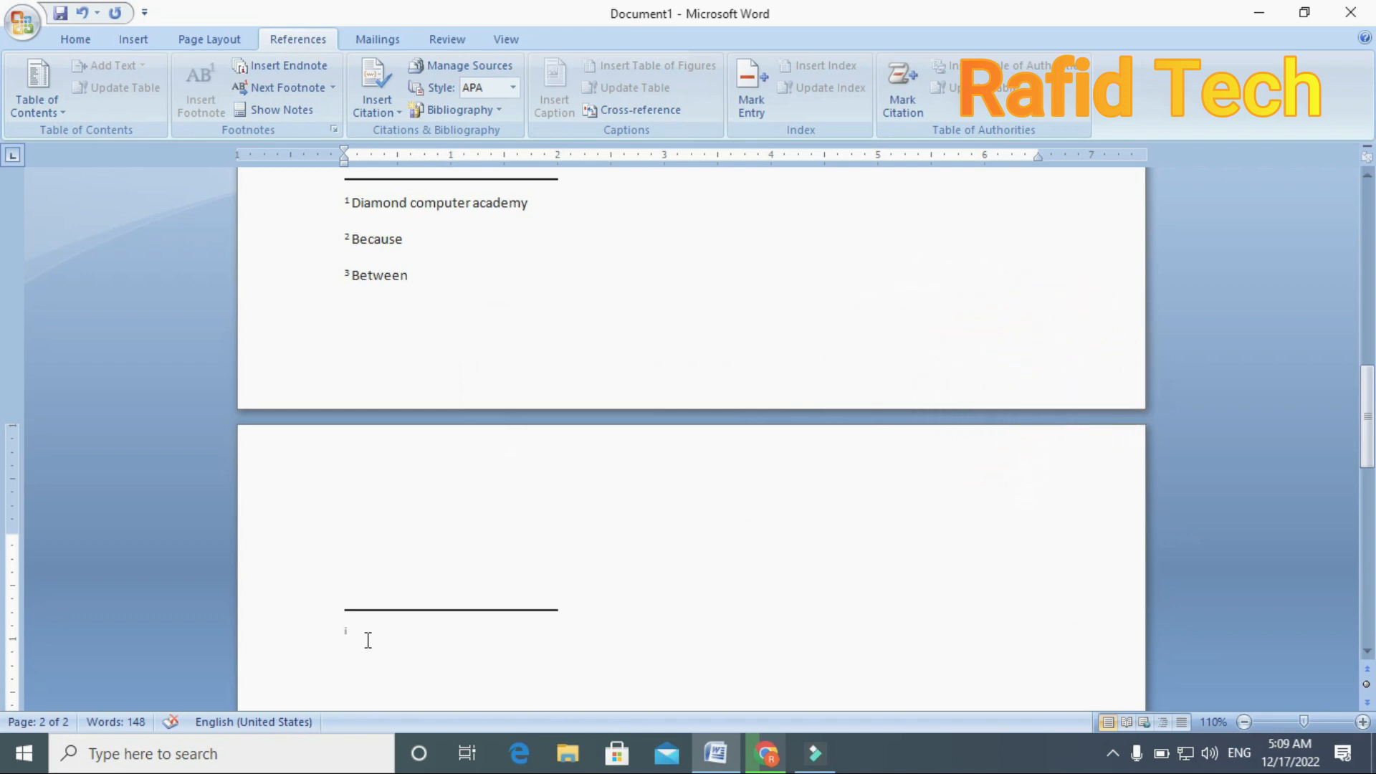
scroll(286, 619, "up", 6)
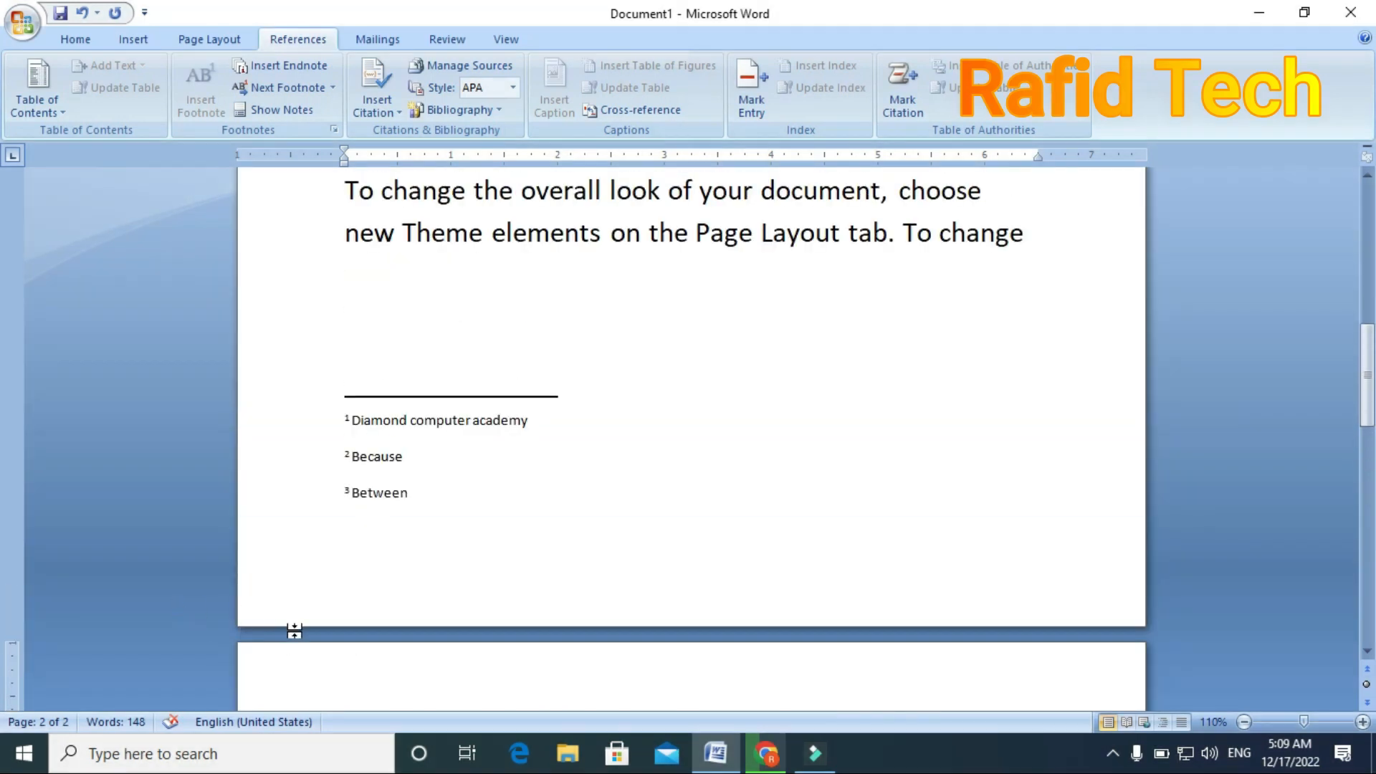
scroll(423, 511, "down", 6)
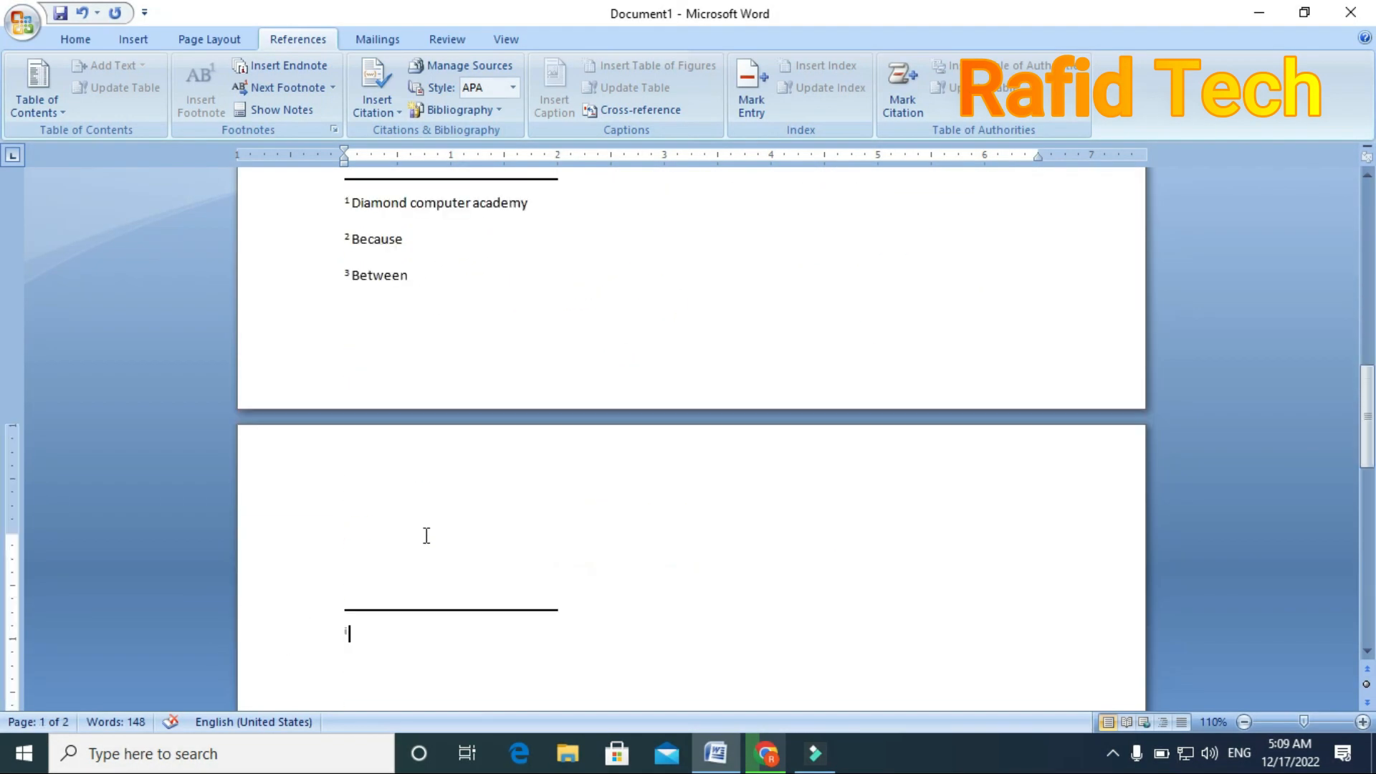
Enter "Diamond computer academy" as the text of the endnote, followed by a new line
type("dn")
key("BackSpace")
key("BackSpace")
key("BackSpace")
type("iamond comp")
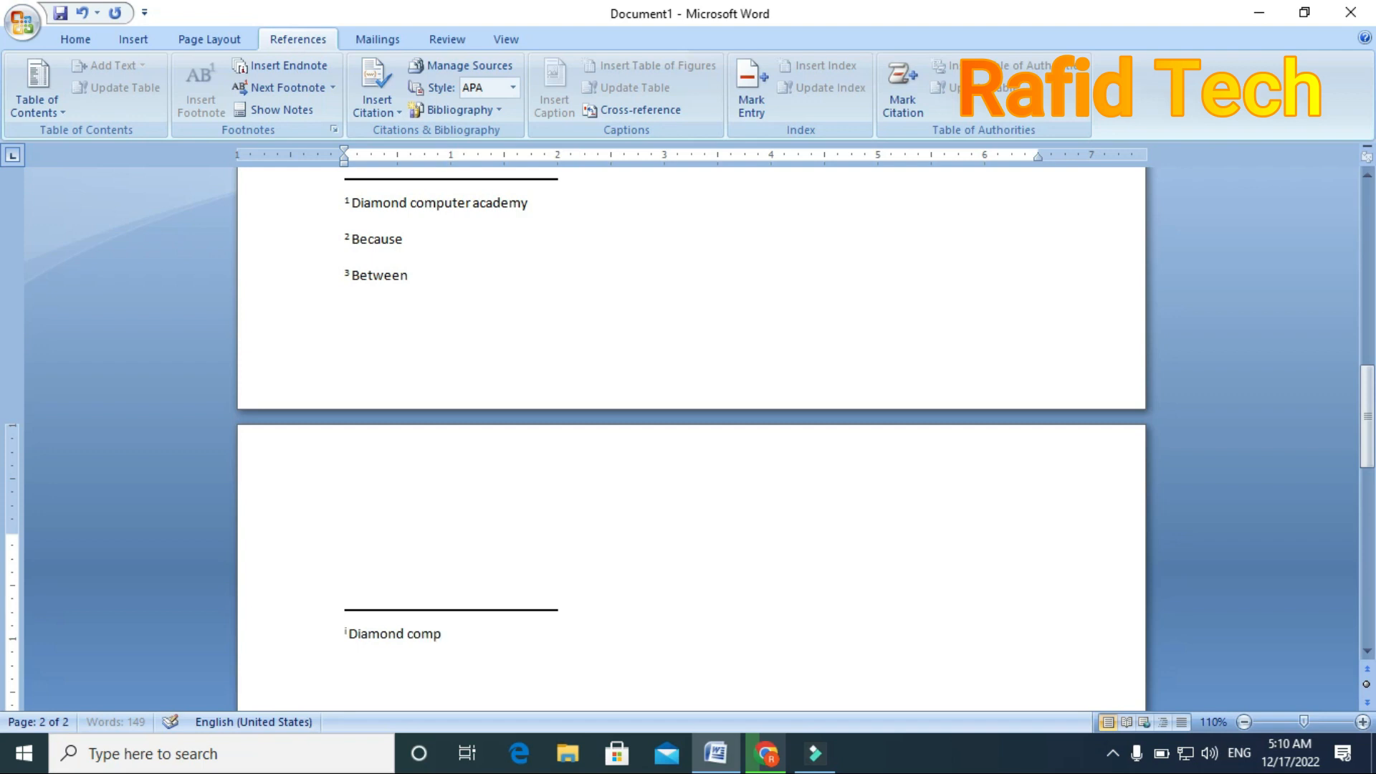
type("uter academy")
key("Return")
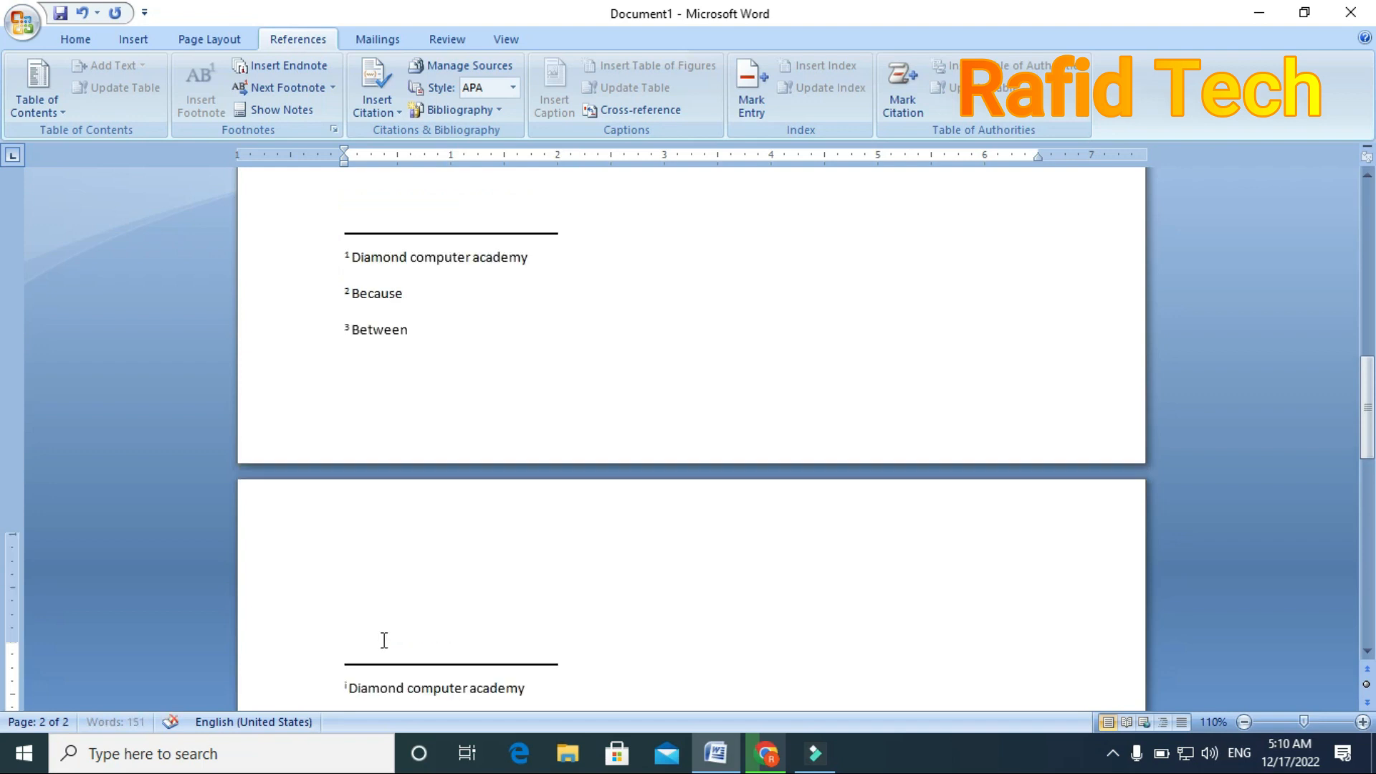
Preview the endnote text at its reference mark before "DCA" in the second paragraph, and return to the first paragraph
scroll(420, 666, "up", 8)
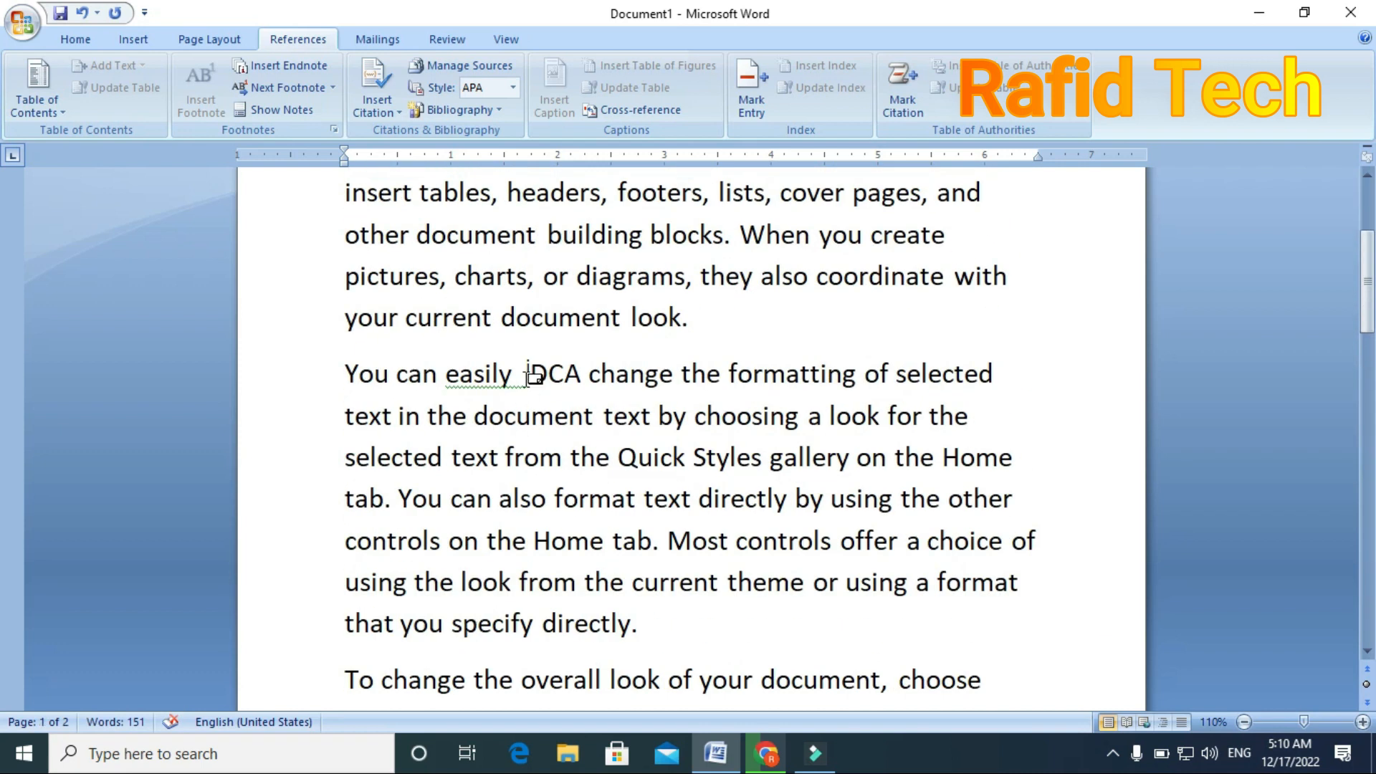
mouse_move(537, 378)
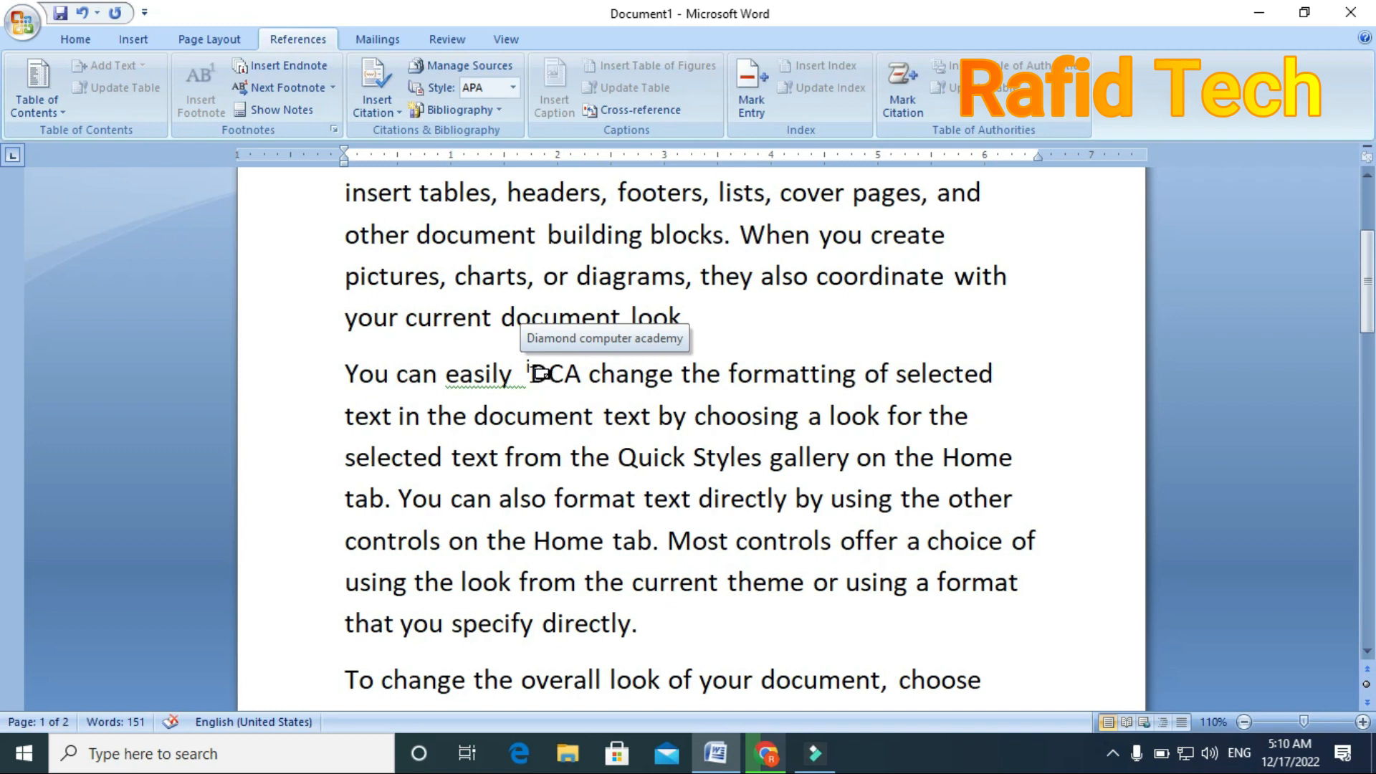
scroll(537, 374, "up", 5)
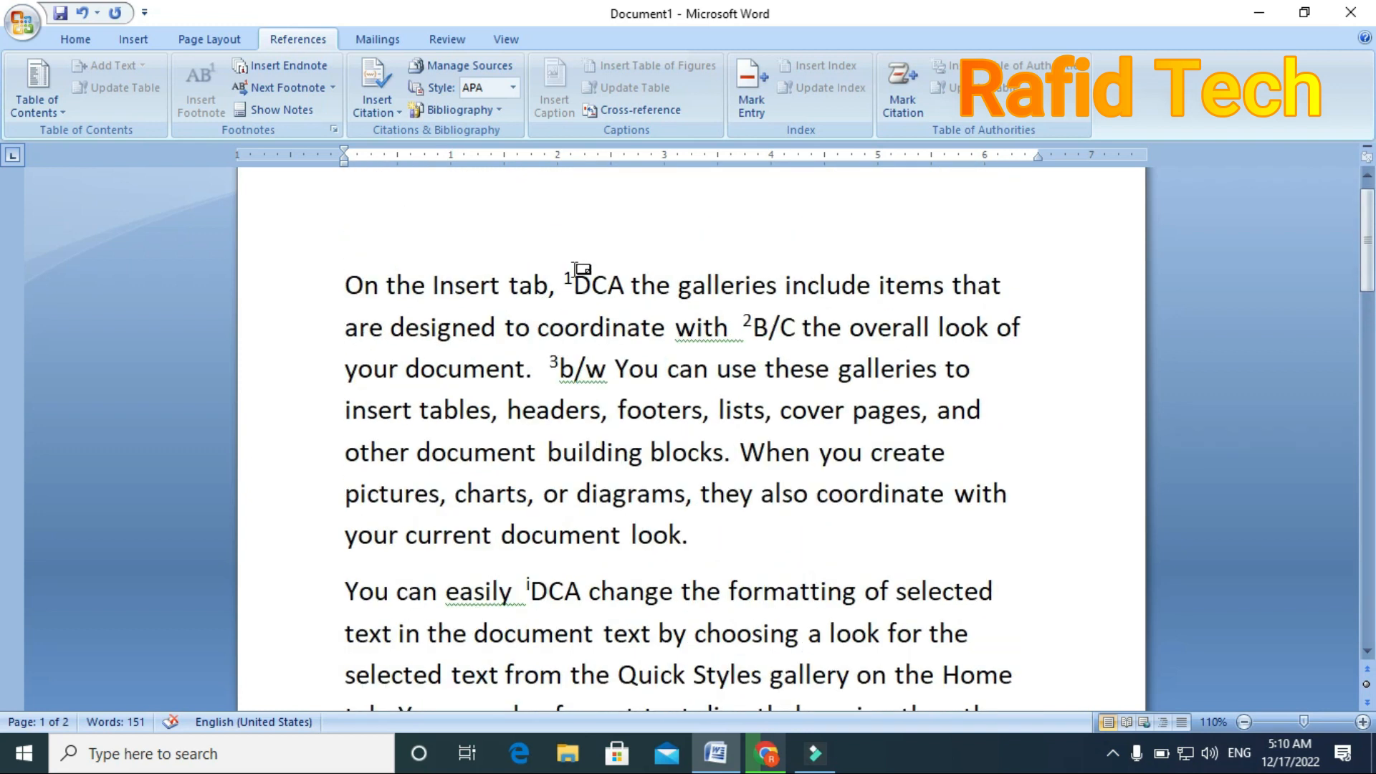
Add the abbreviation "B/C" before "a look for the selected text" in the second paragraph
mouse_move(577, 278)
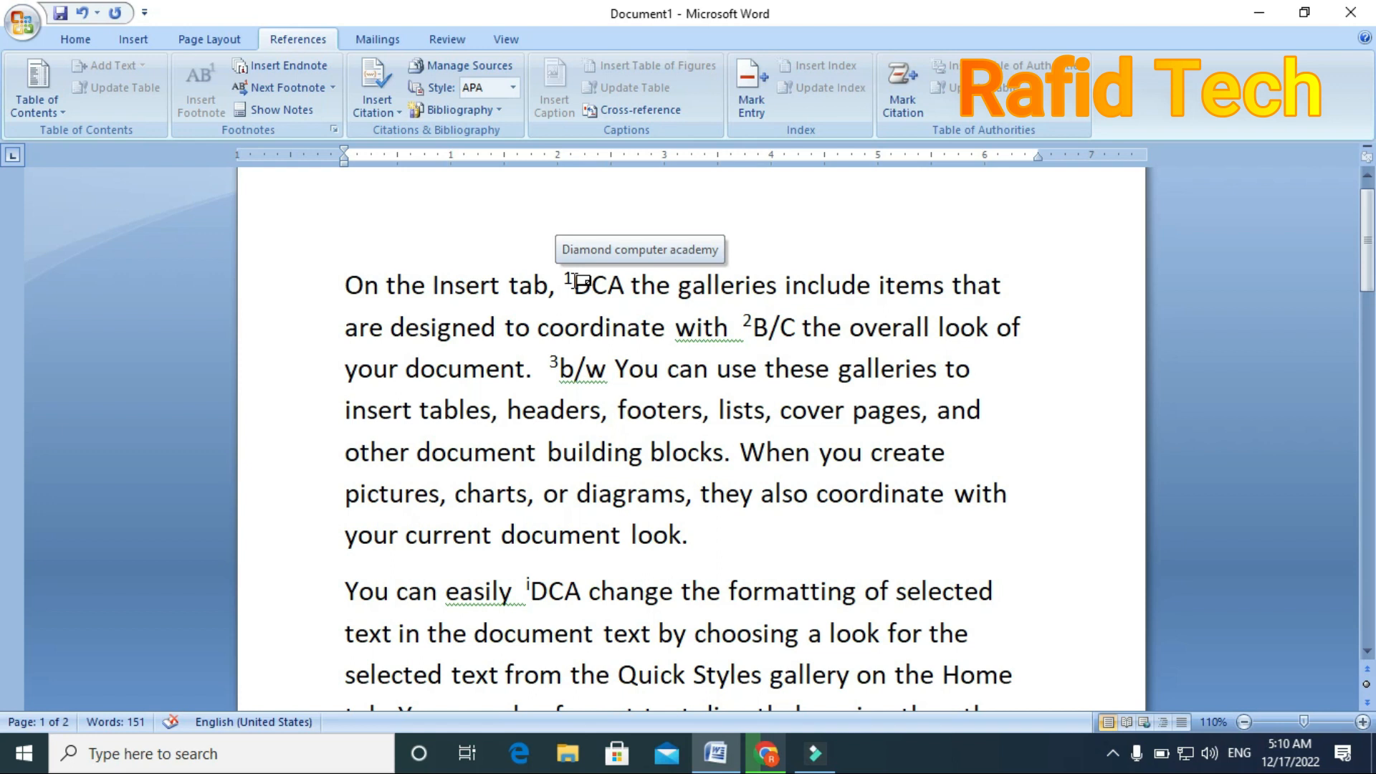
scroll(599, 376, "down", 1)
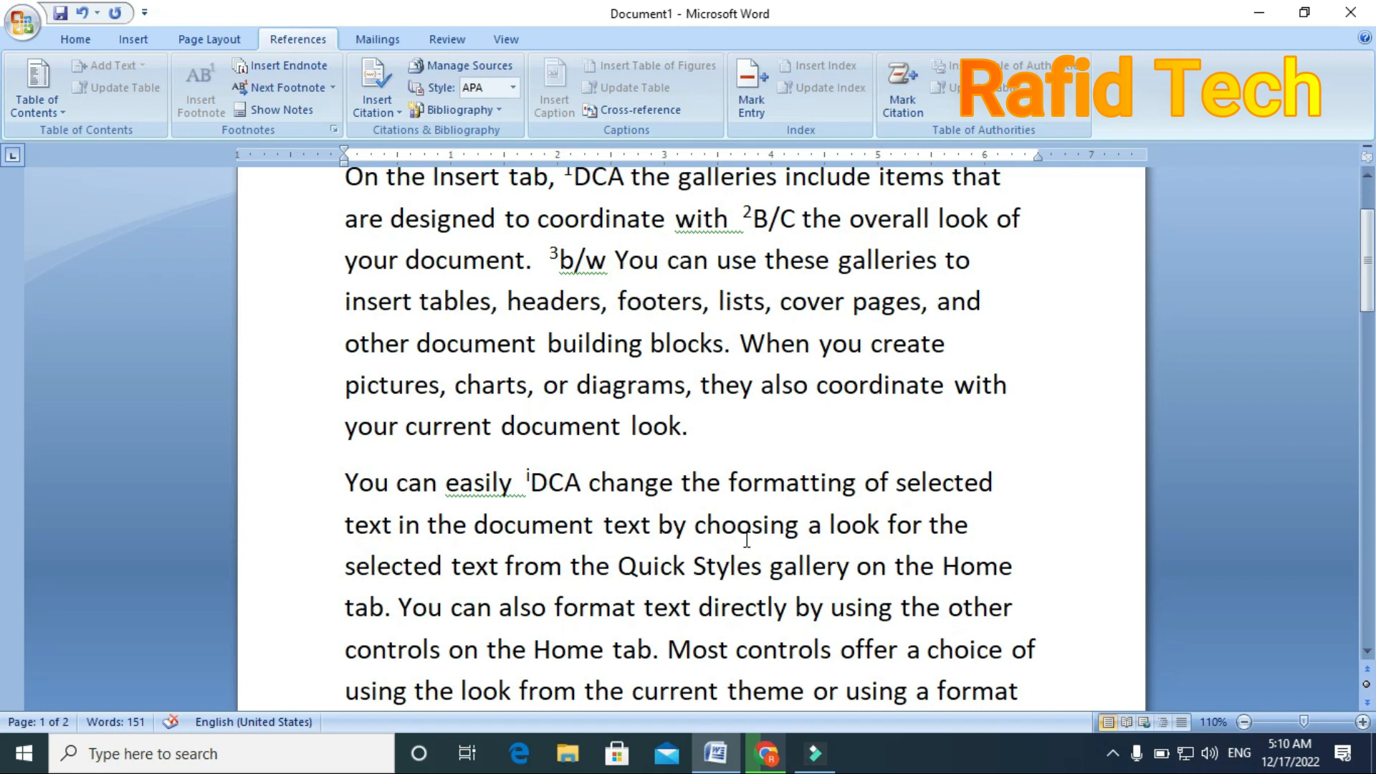
left_click(806, 516)
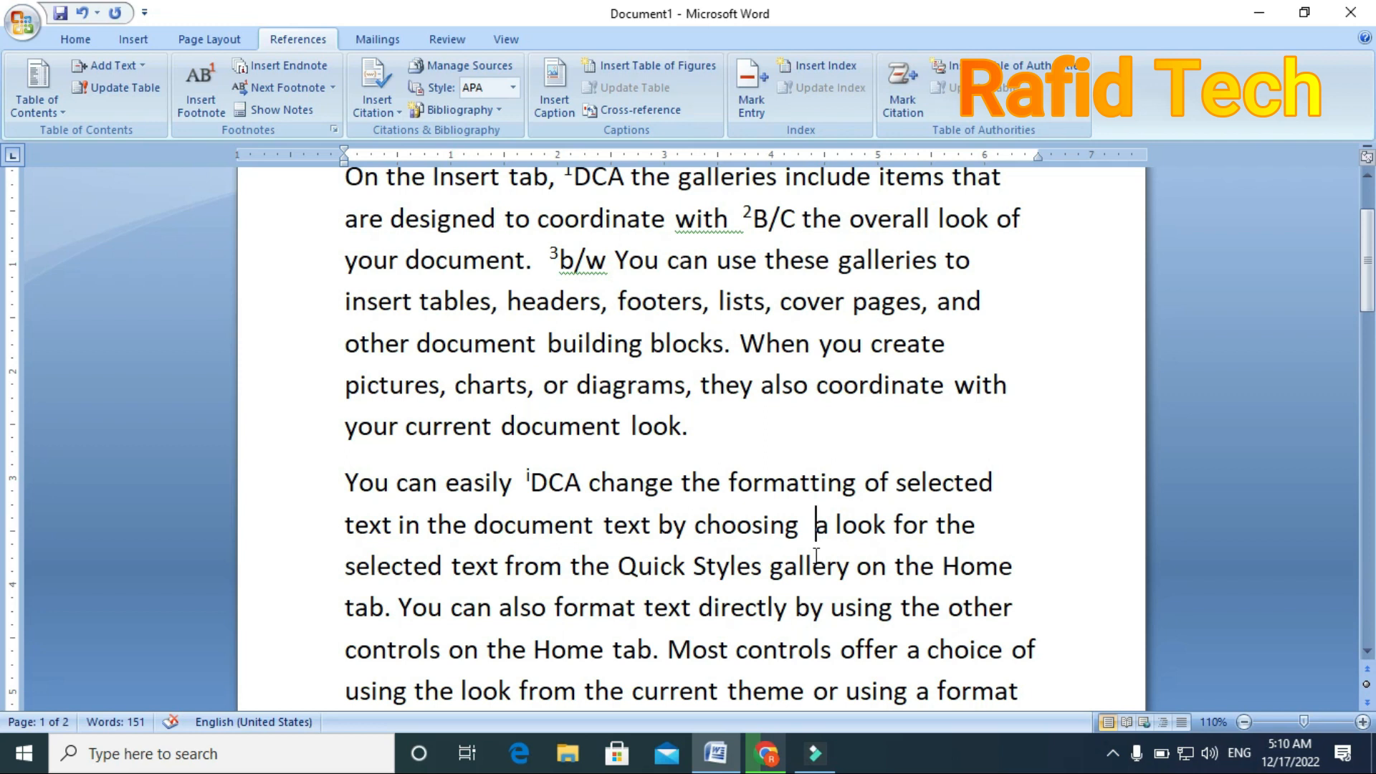
type("C")
key("BackSpace")
type("bv")
key("BackSpace")
key("BackSpace")
type("b")
key("BackSpace")
type("B/C")
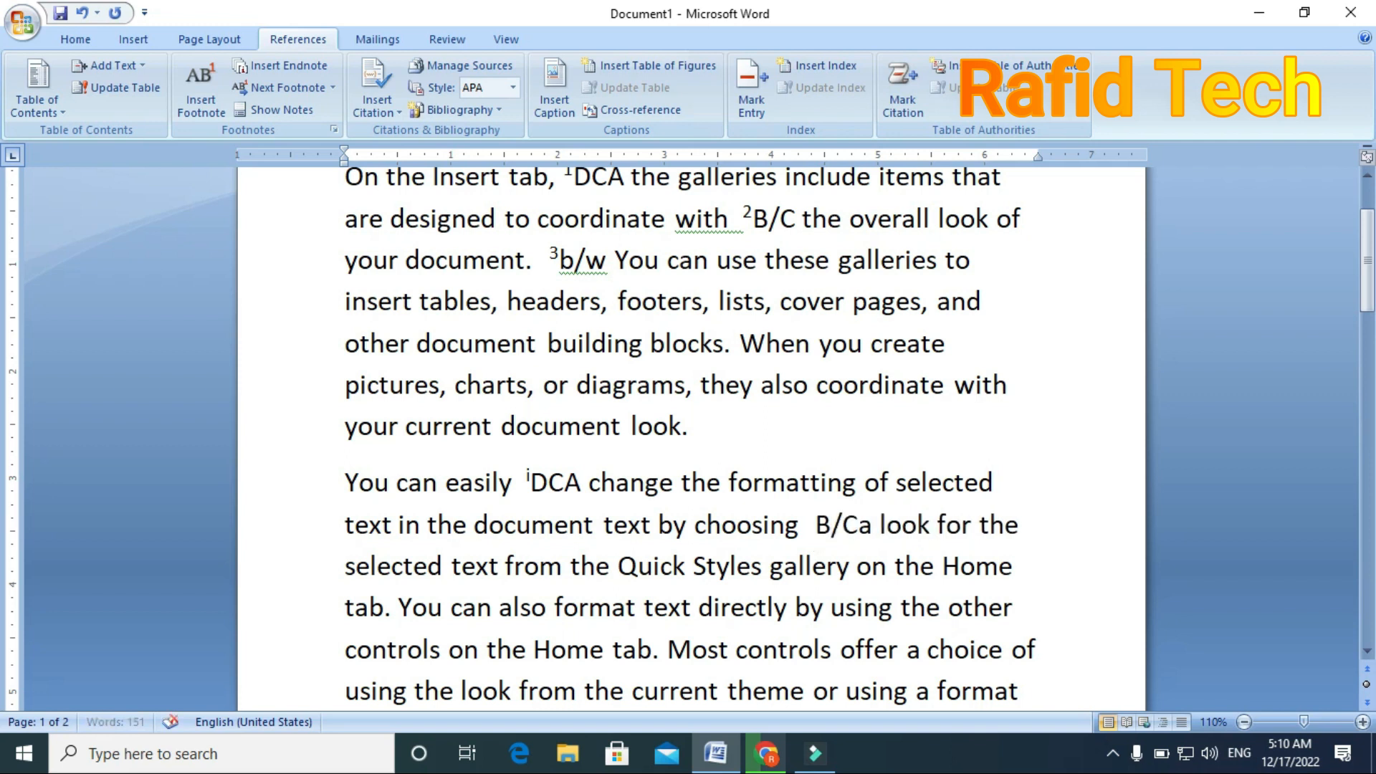
Insert an endnote directly before "B/C" in the second paragraph and enter "Because" as its text, followed by a new line
left_click(815, 529)
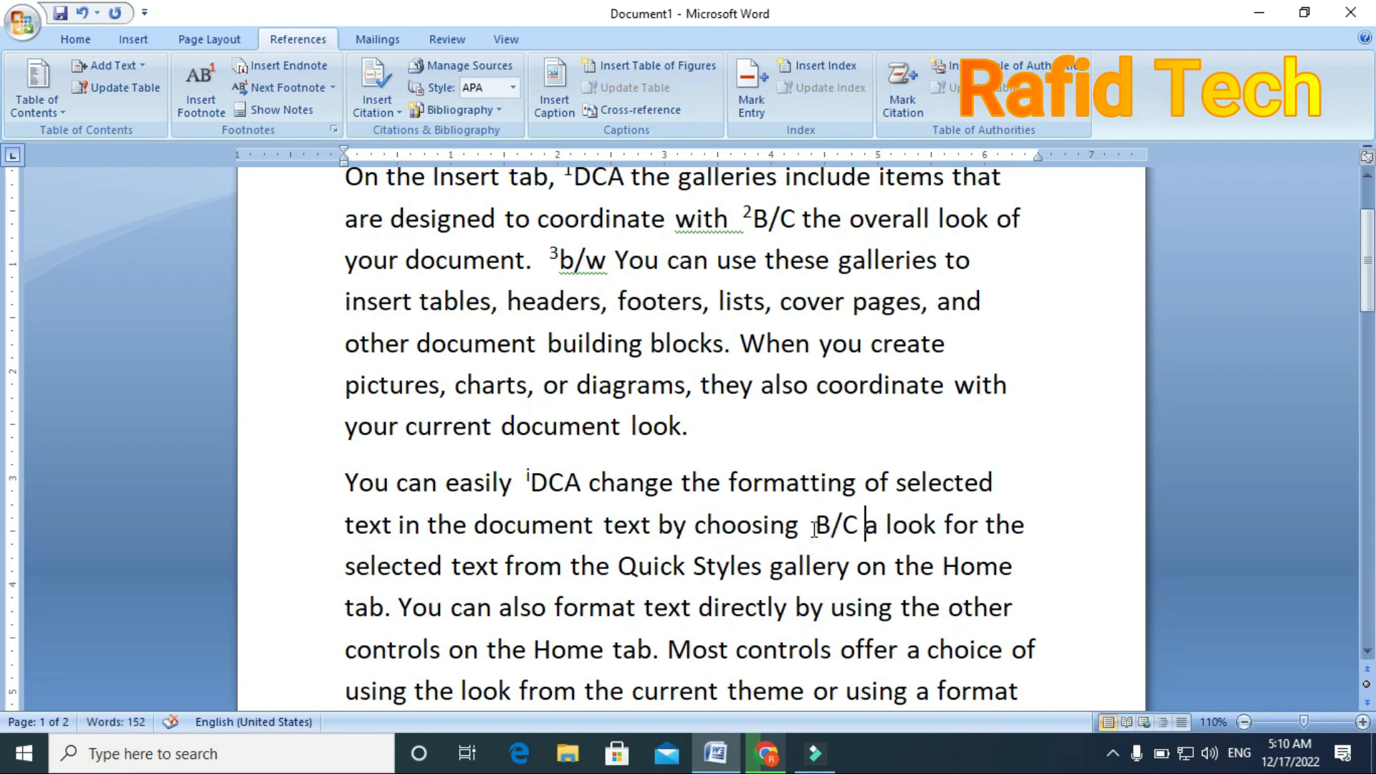
left_click(265, 66)
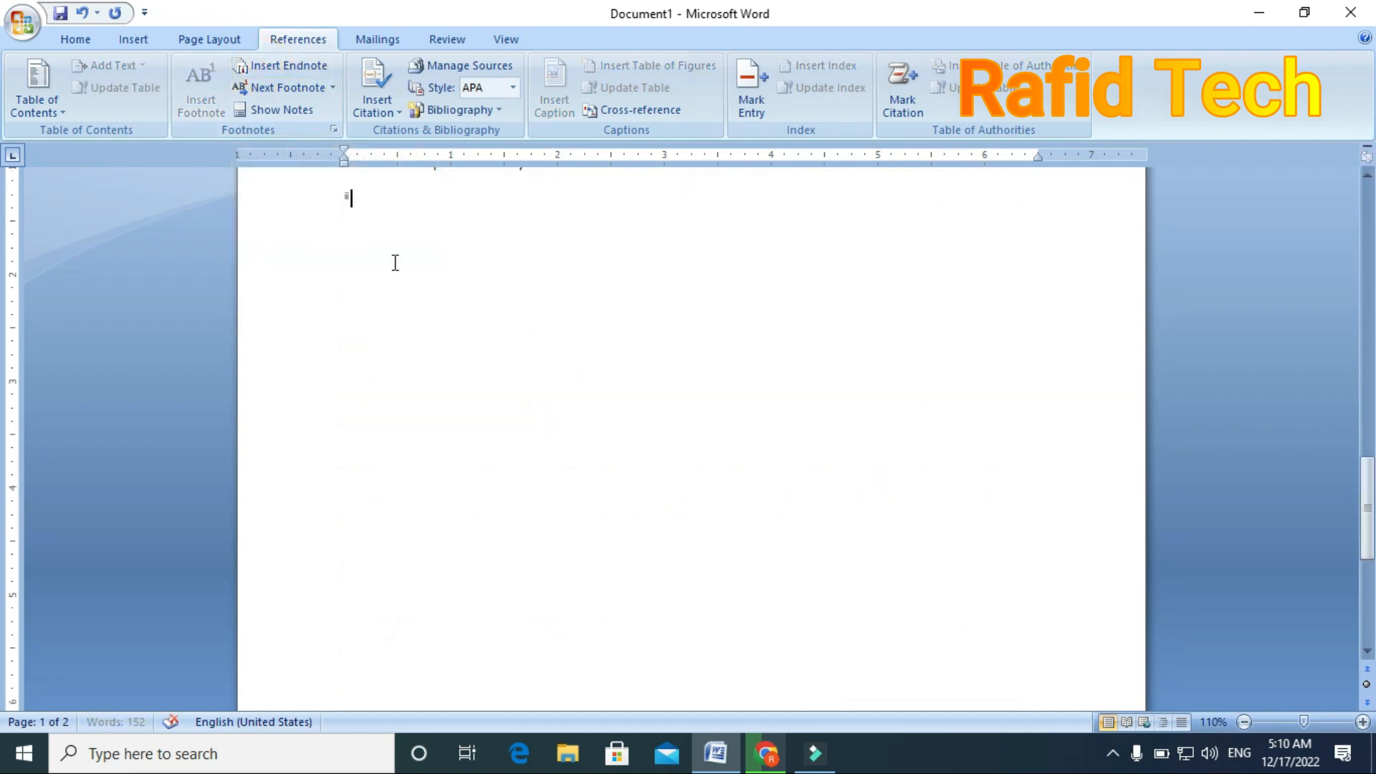
scroll(387, 210, "up", 8)
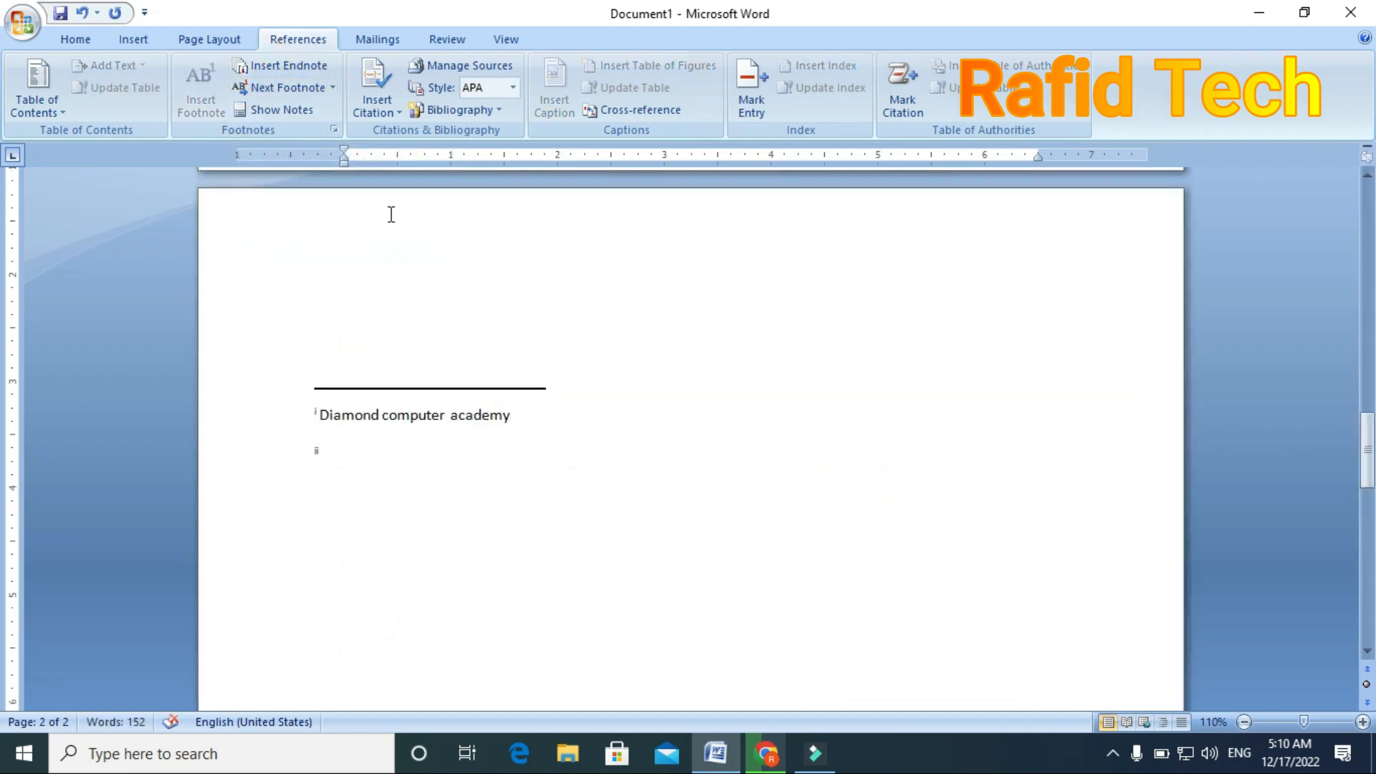
scroll(268, 603, "down", 2)
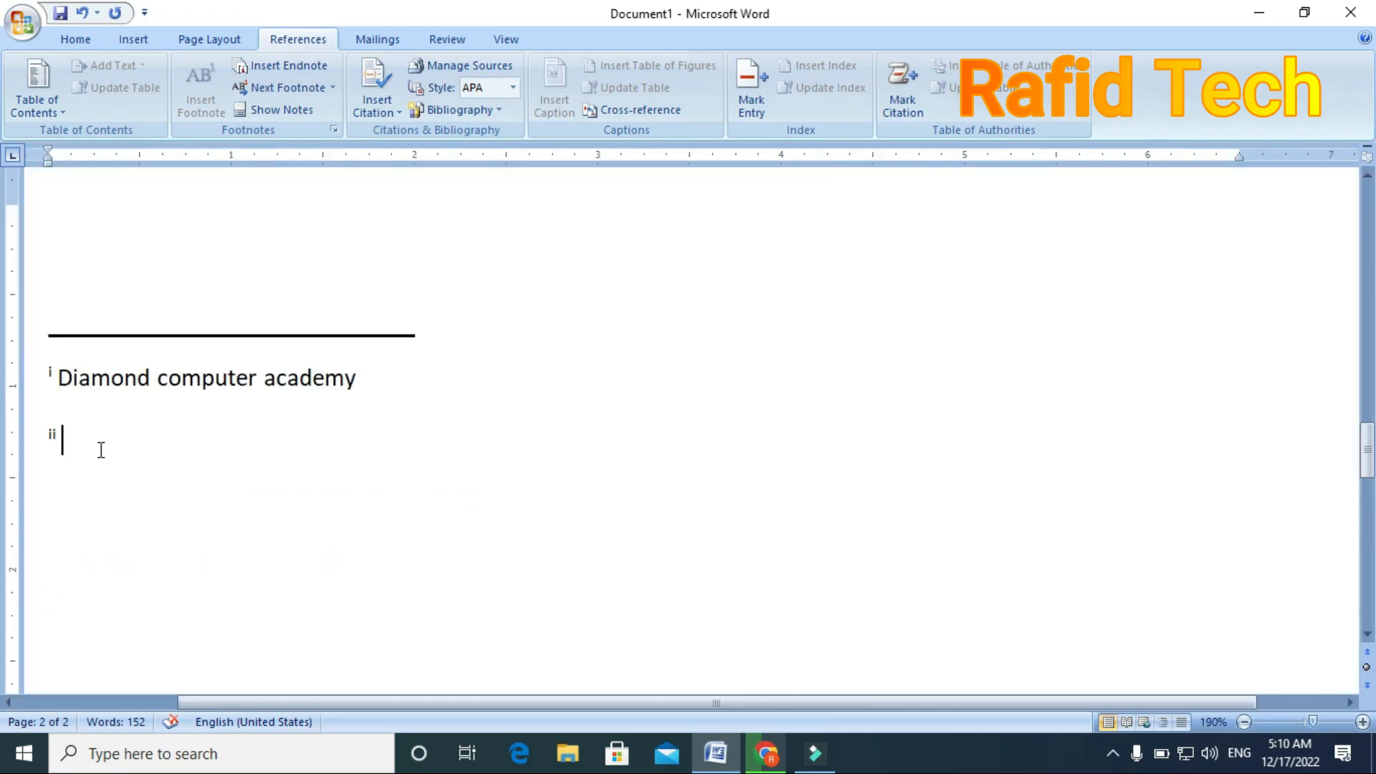
scroll(310, 540, "down", 7)
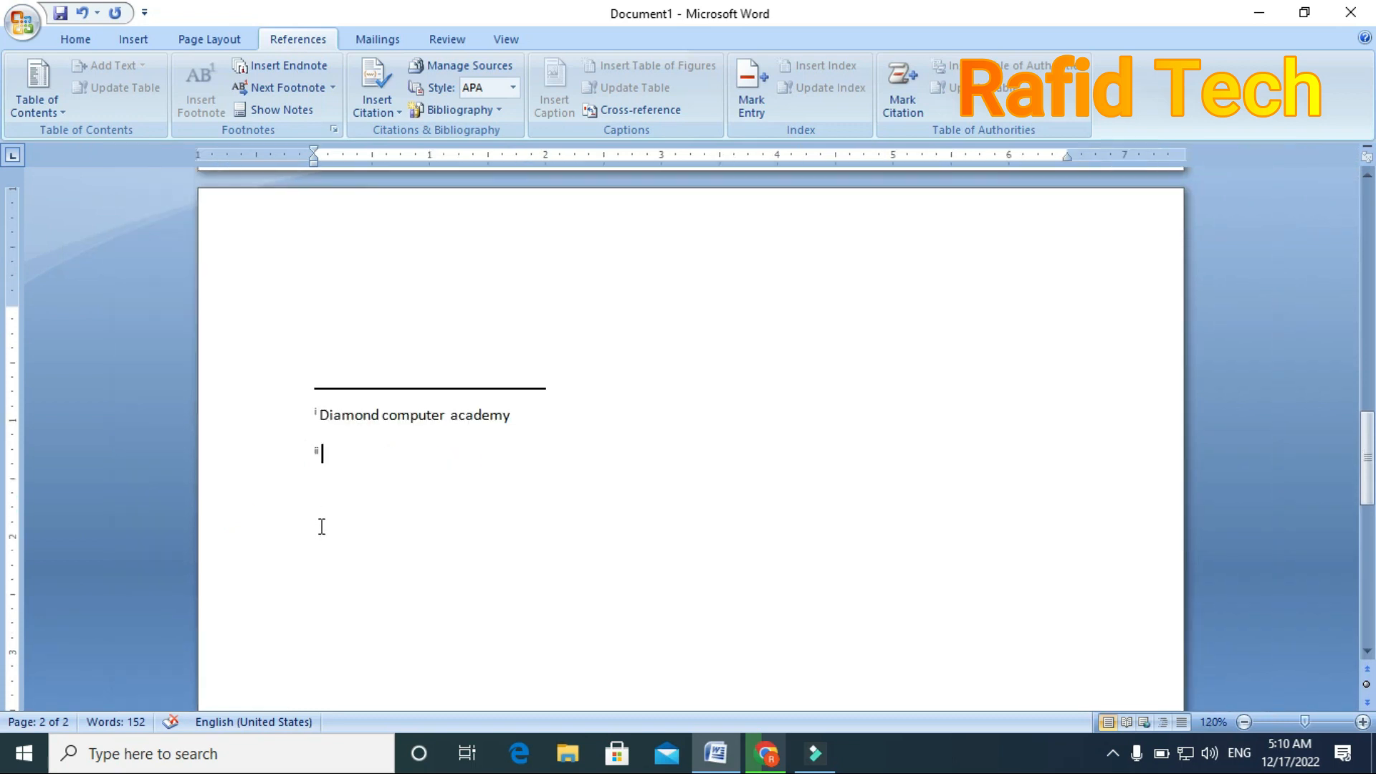
type("Because")
key("Return")
scroll(624, 559, "up", 10)
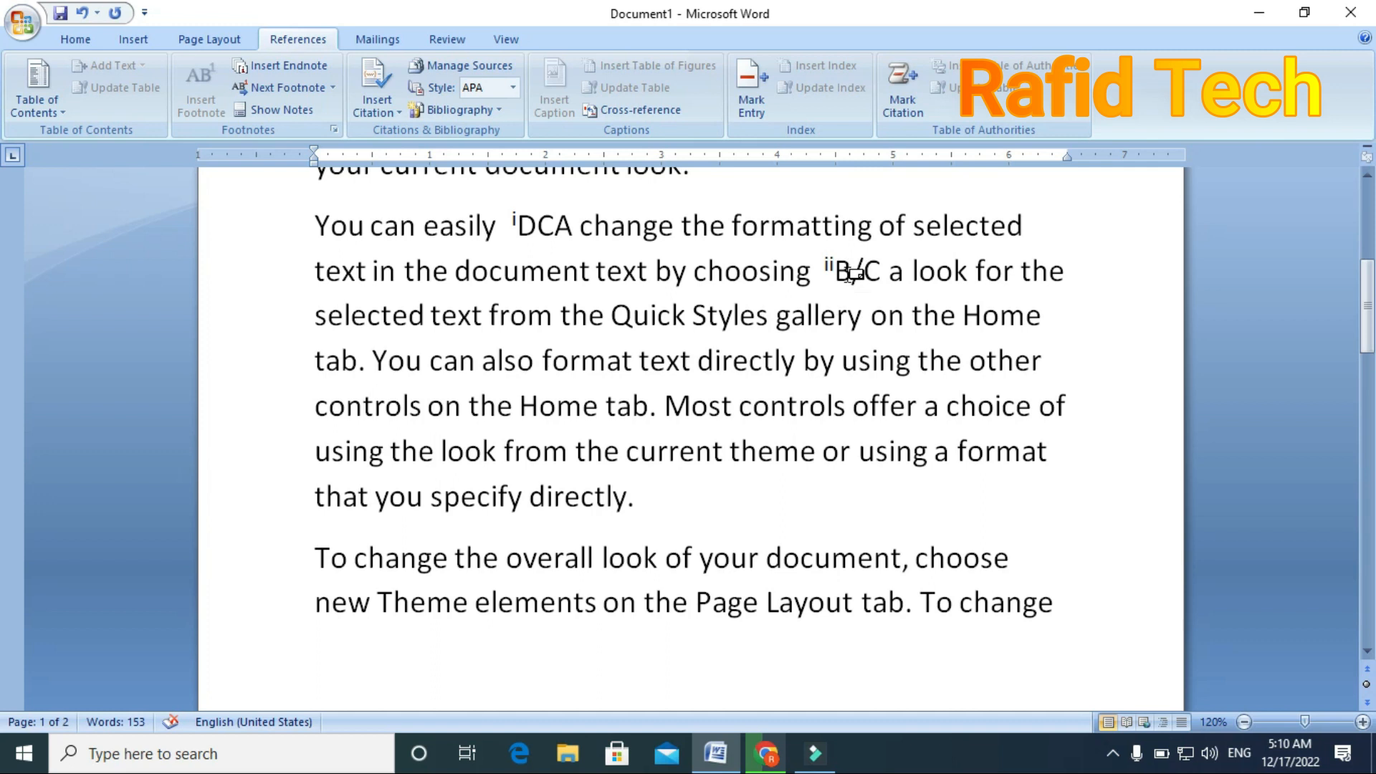
mouse_move(831, 272)
Add the abbreviation "B/W" between "format" and "text directly" in the second paragraph
left_click(635, 361)
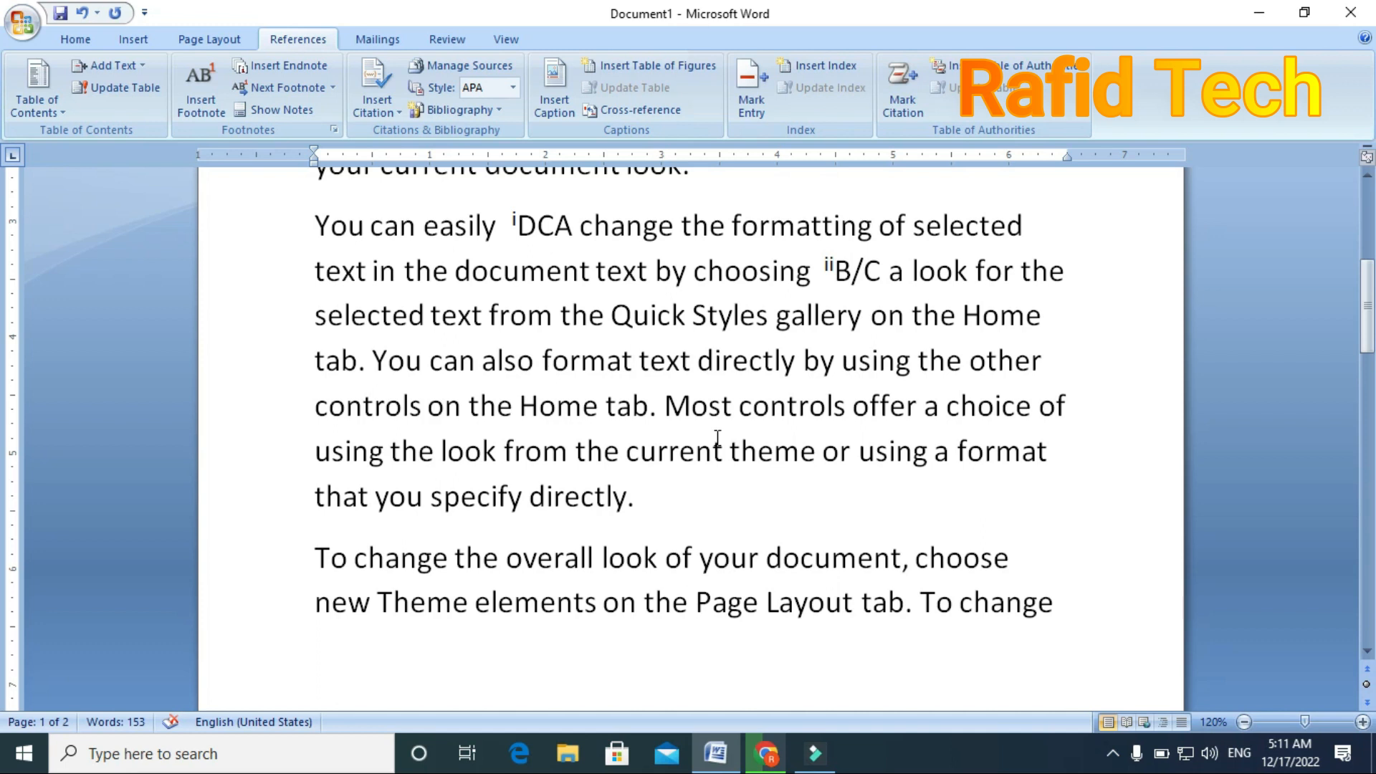
type("B/")
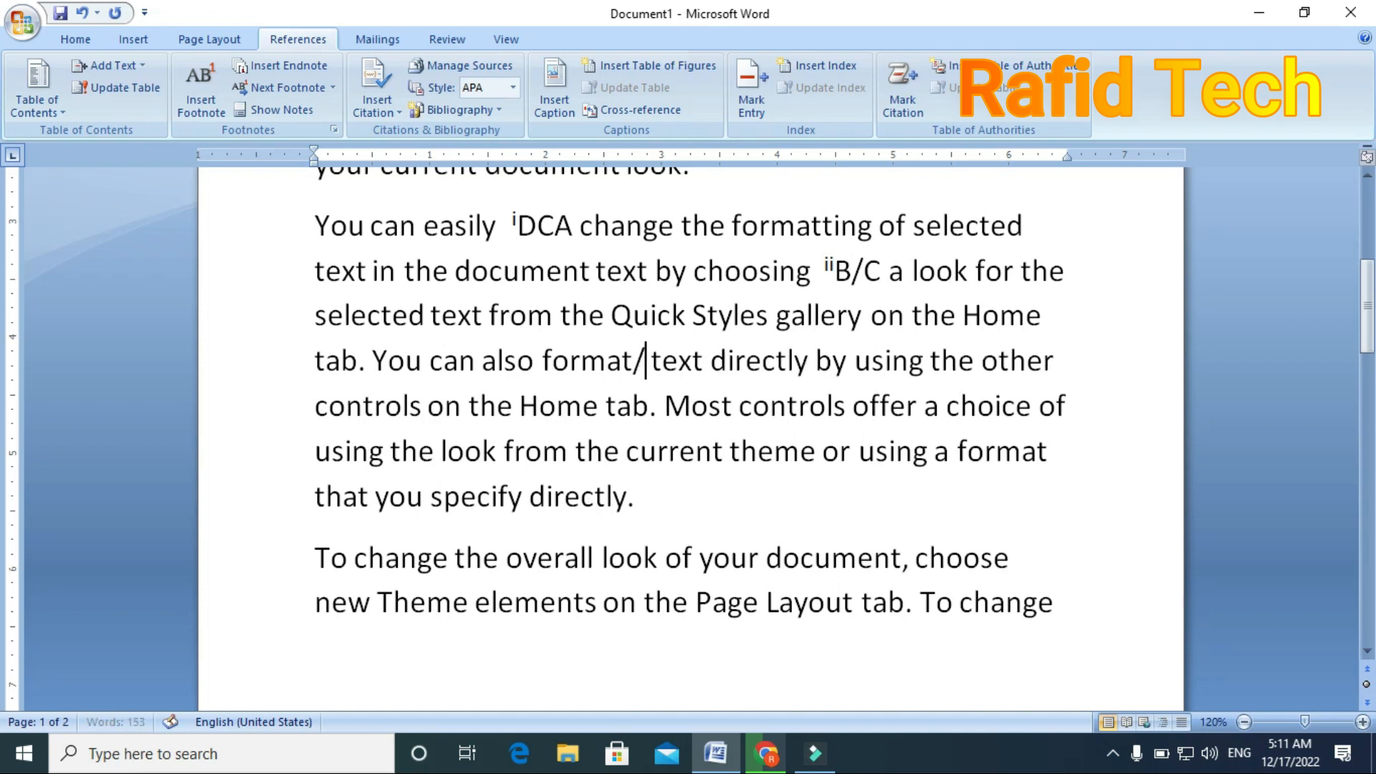
key("BackSpace")
type("iiB")
type("/")
type("C")
key("BackSpace")
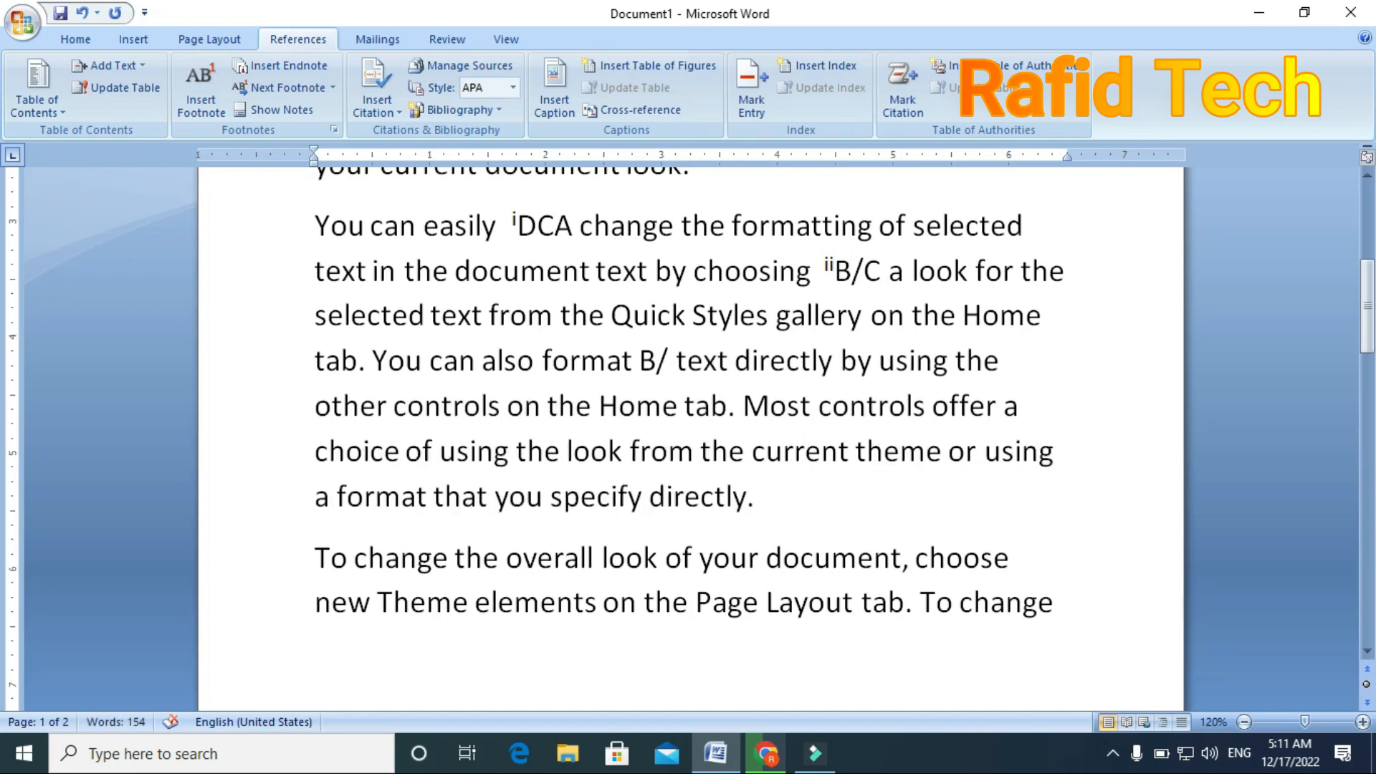
type("T")
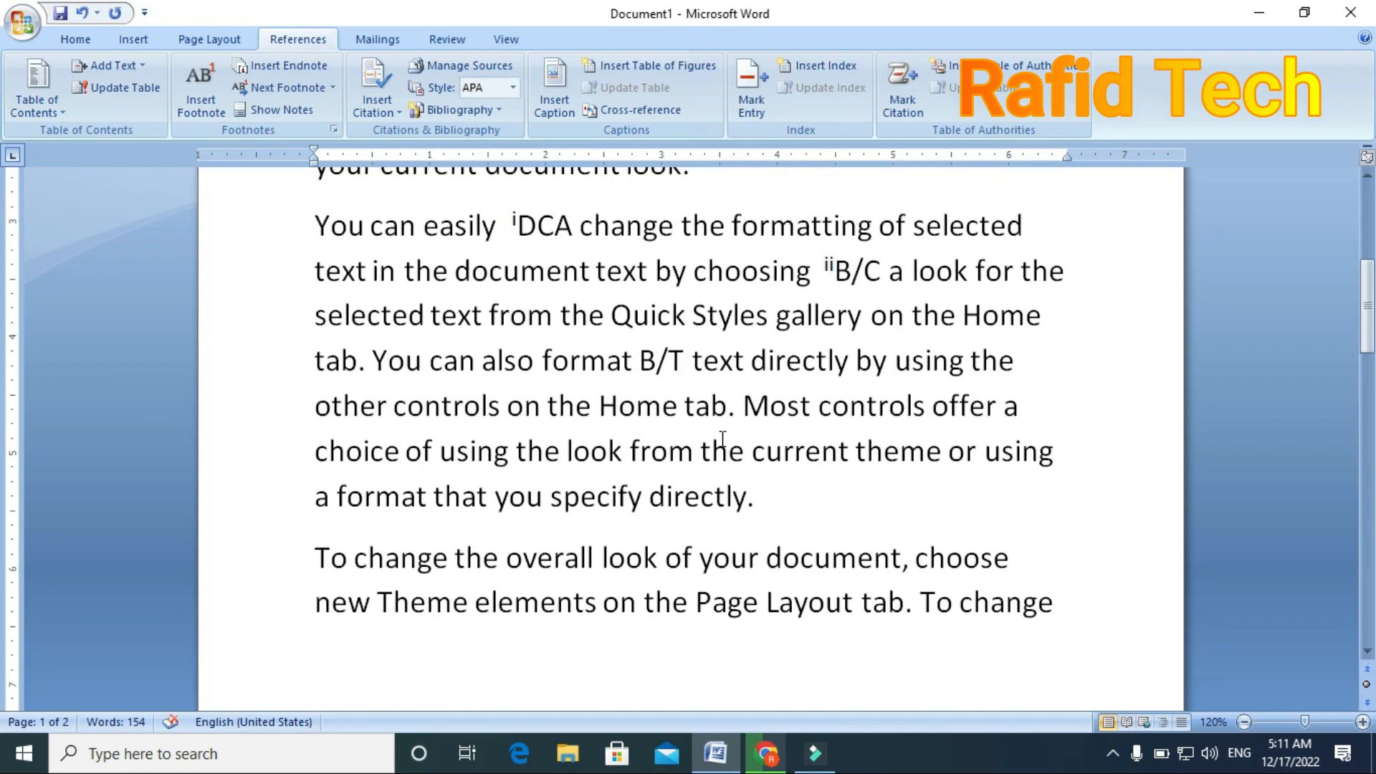
scroll(722, 439, "up", 5)
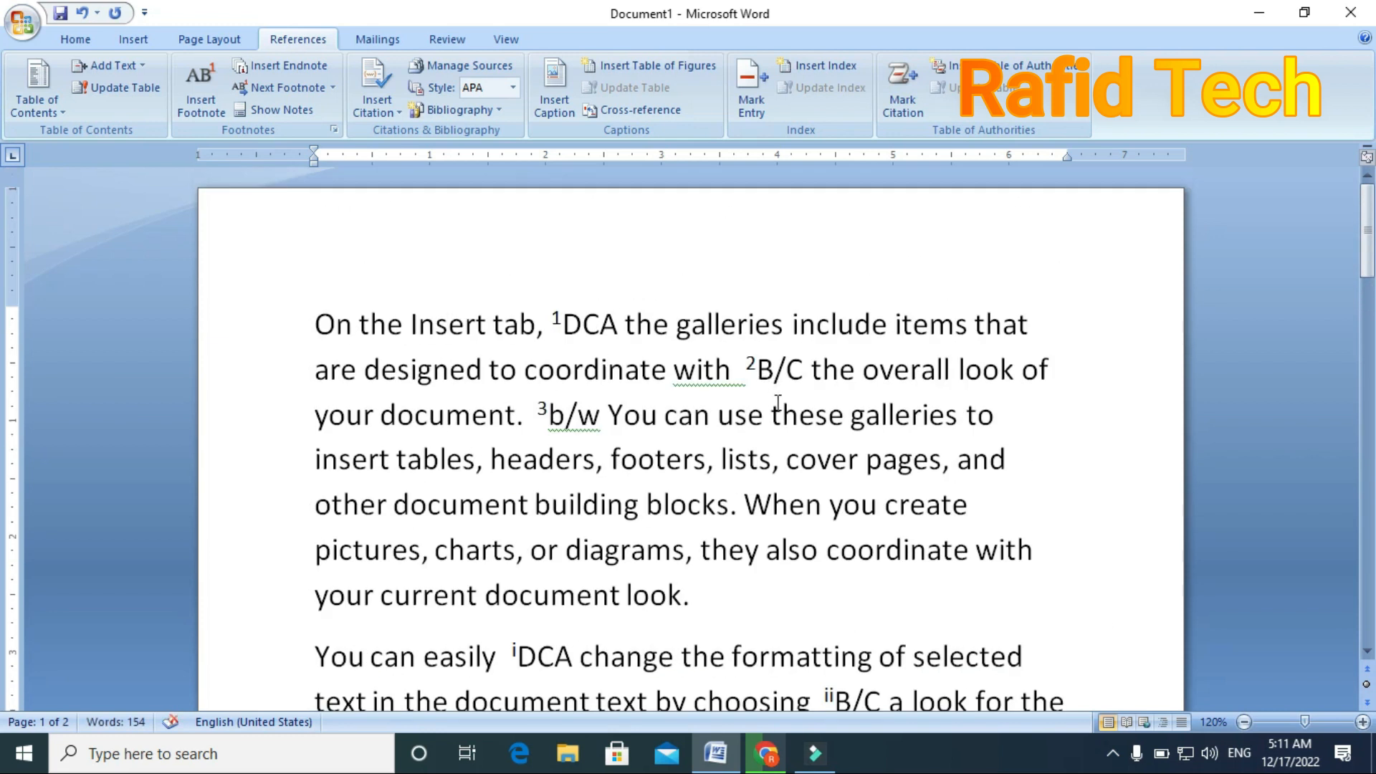
scroll(778, 402, "down", 4)
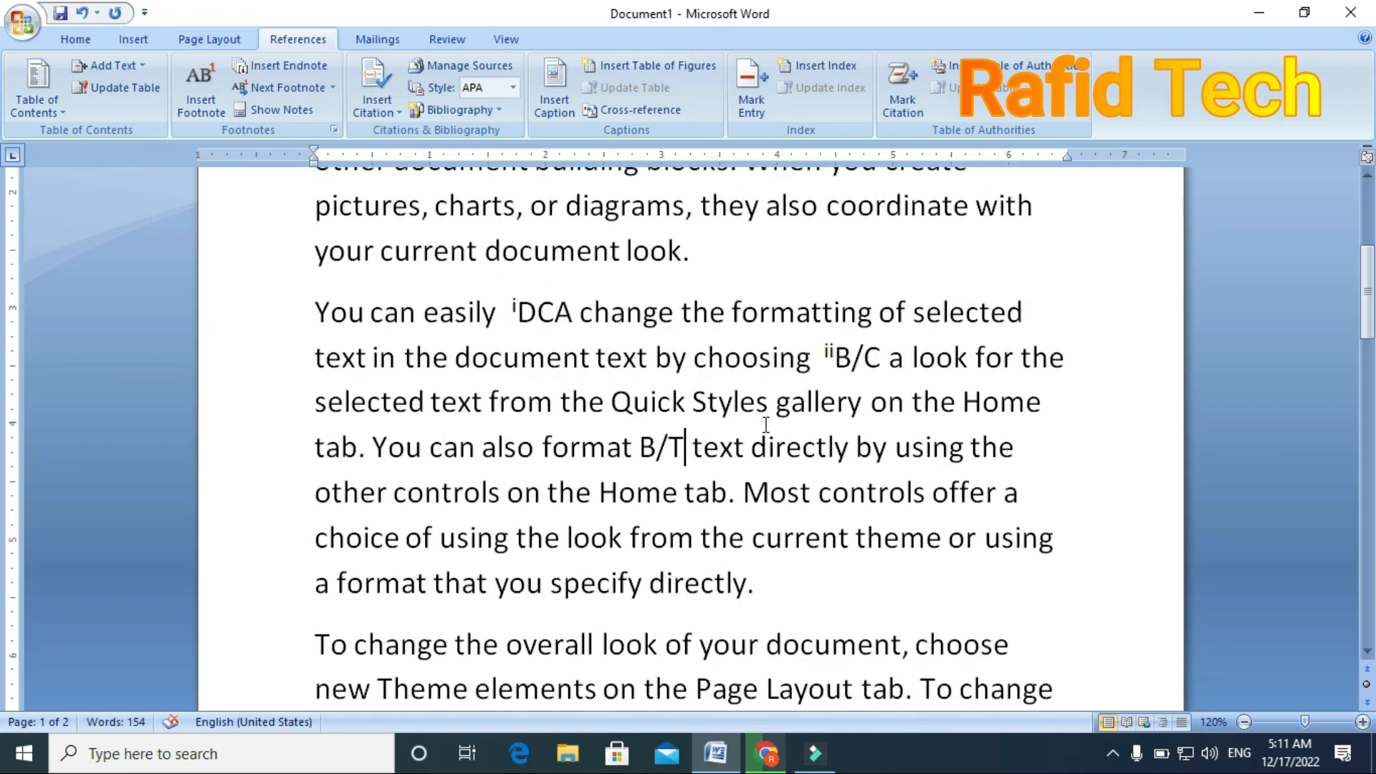
key("BackSpace")
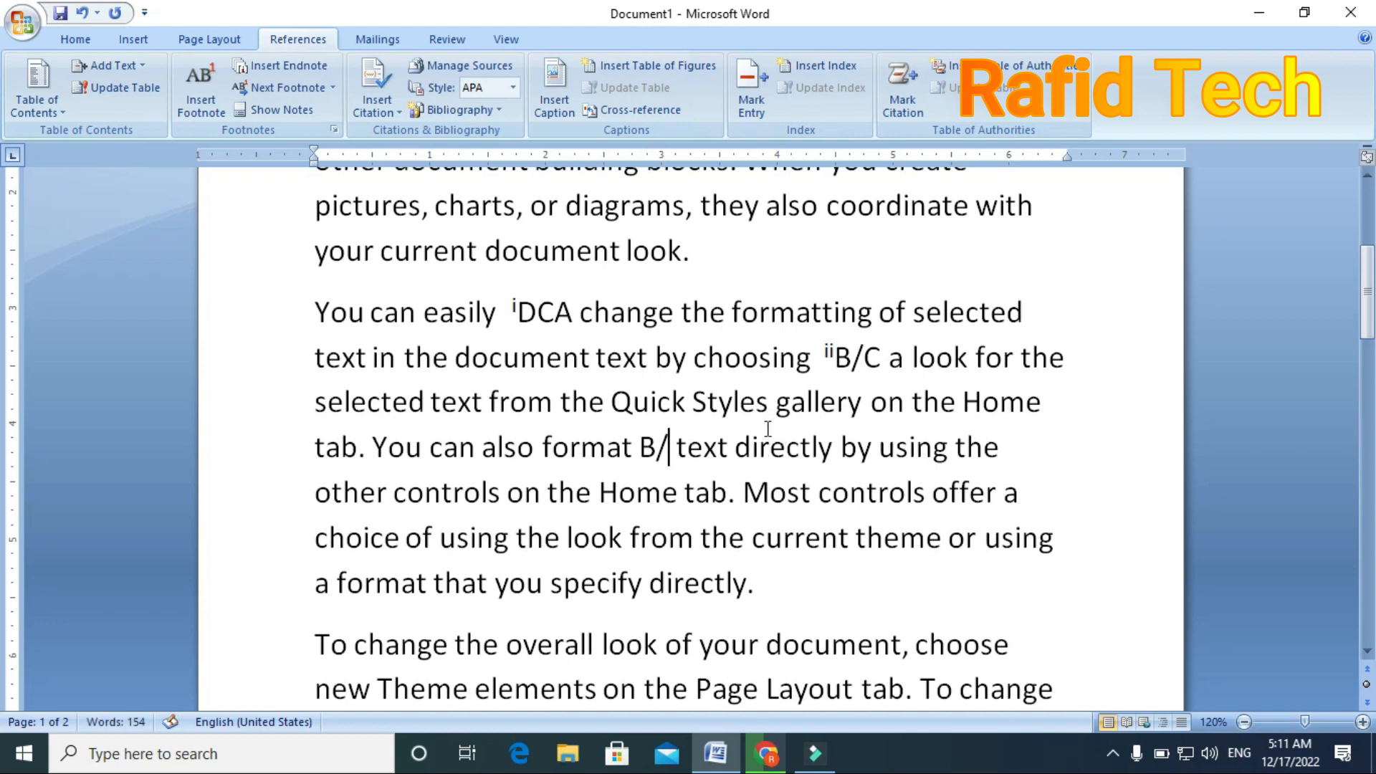
type("W")
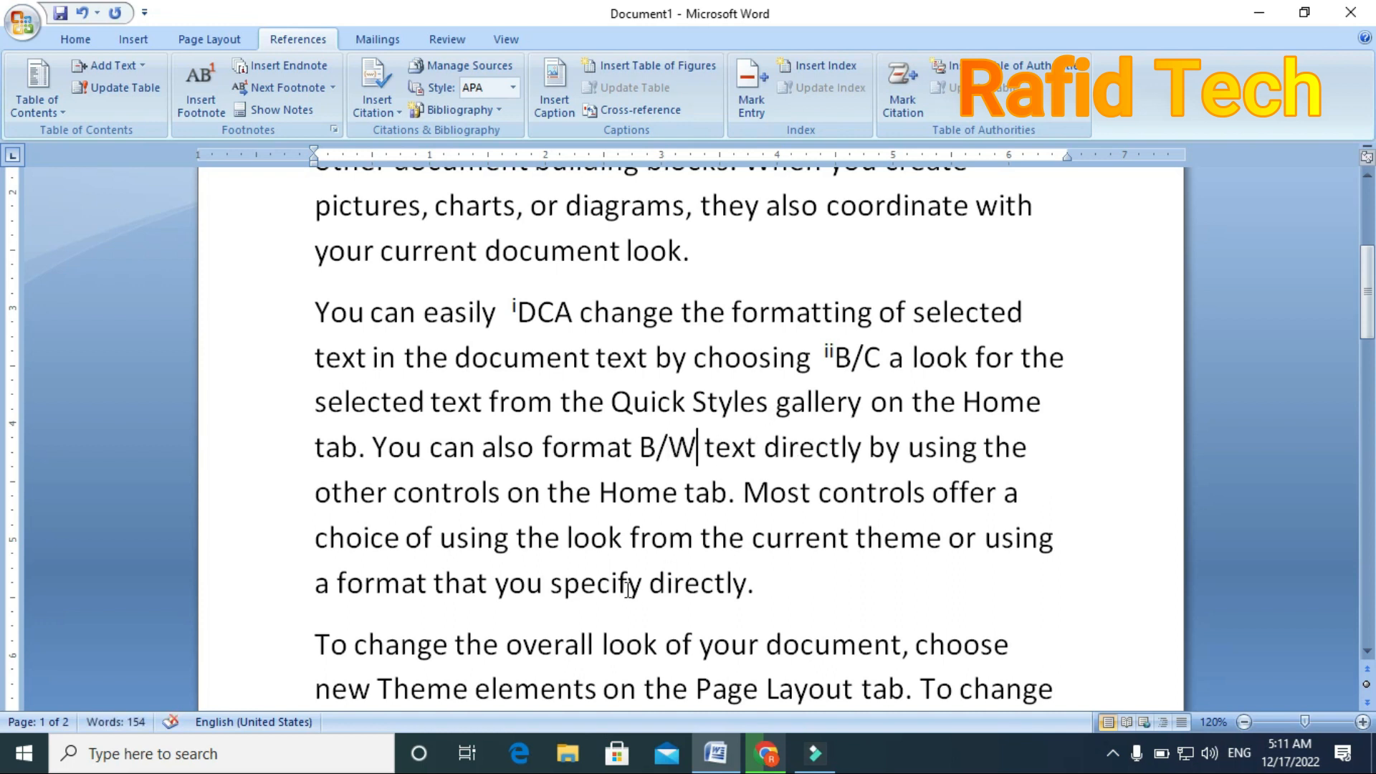
Insert an endnote directly before "B/W" in the second paragraph and enter "Between" as its text, followed by a new line
left_click(282, 65)
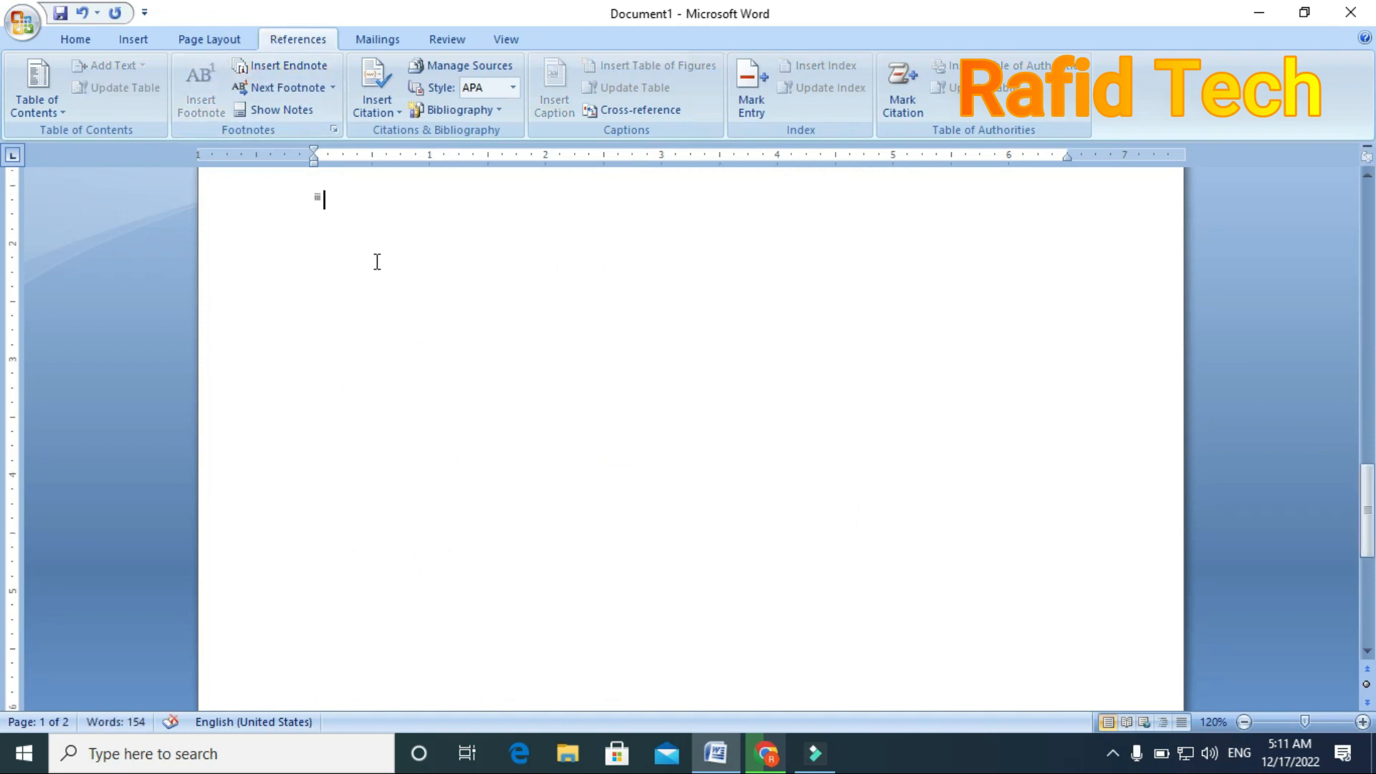
type("Between")
key("Return")
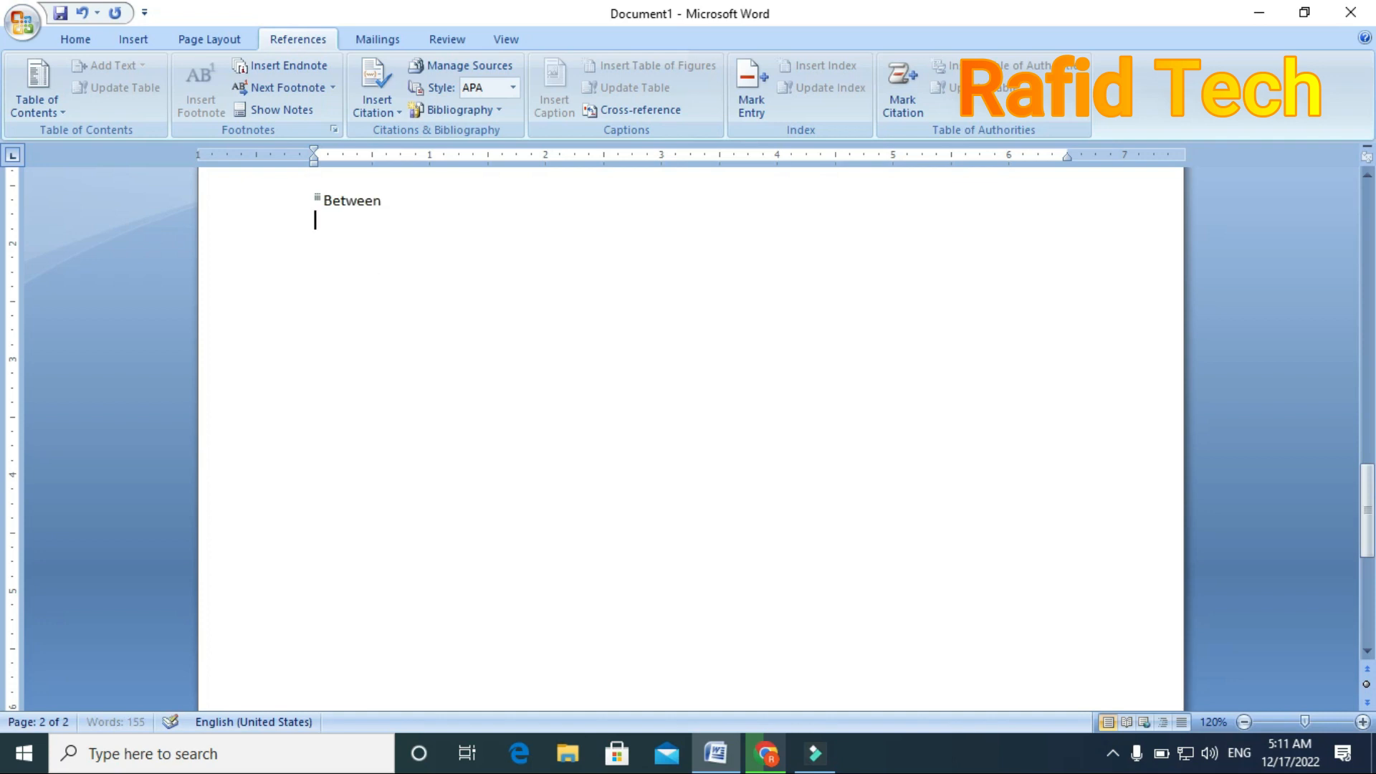
scroll(394, 254, "up", 10)
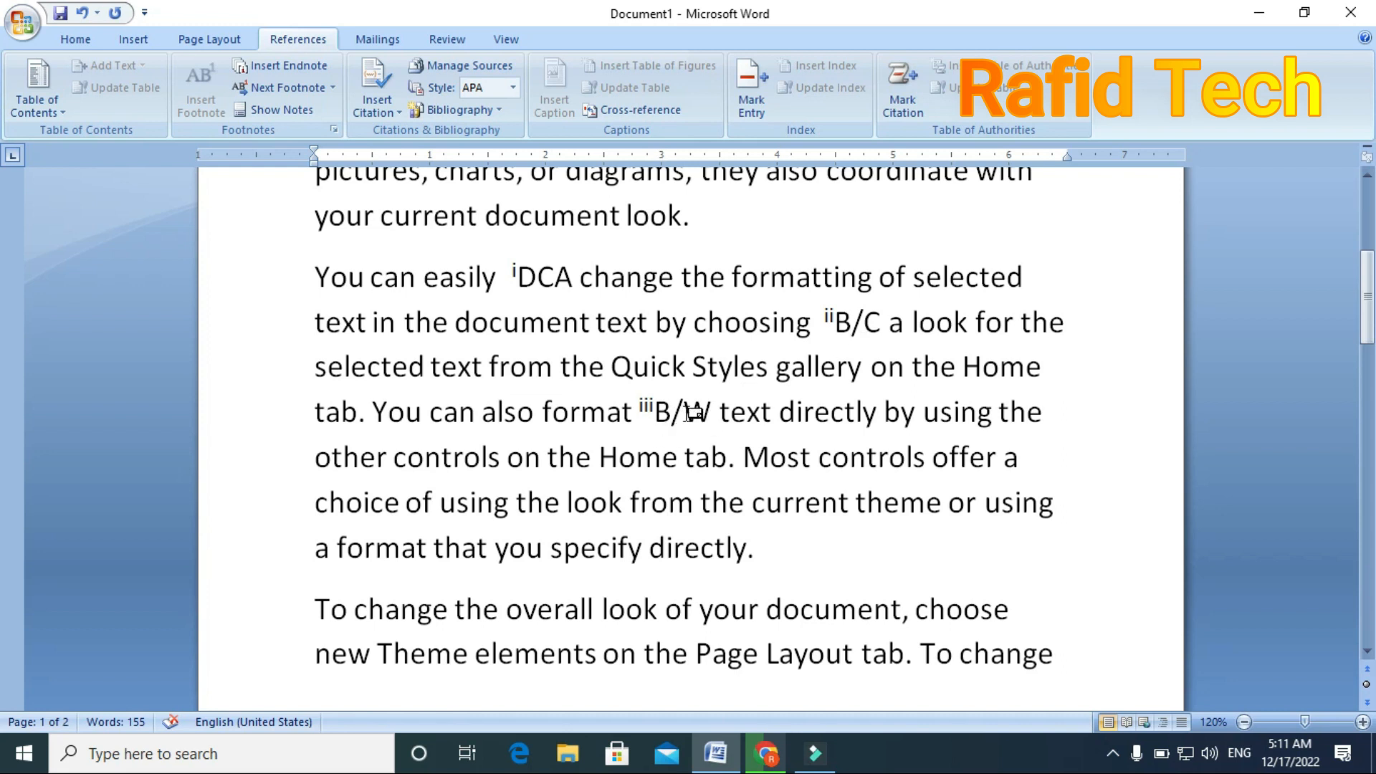
mouse_move(694, 414)
Starting from the endnote mark before "DCA" in the second paragraph, go to the next endnote twice
scroll(694, 414, "up", 2)
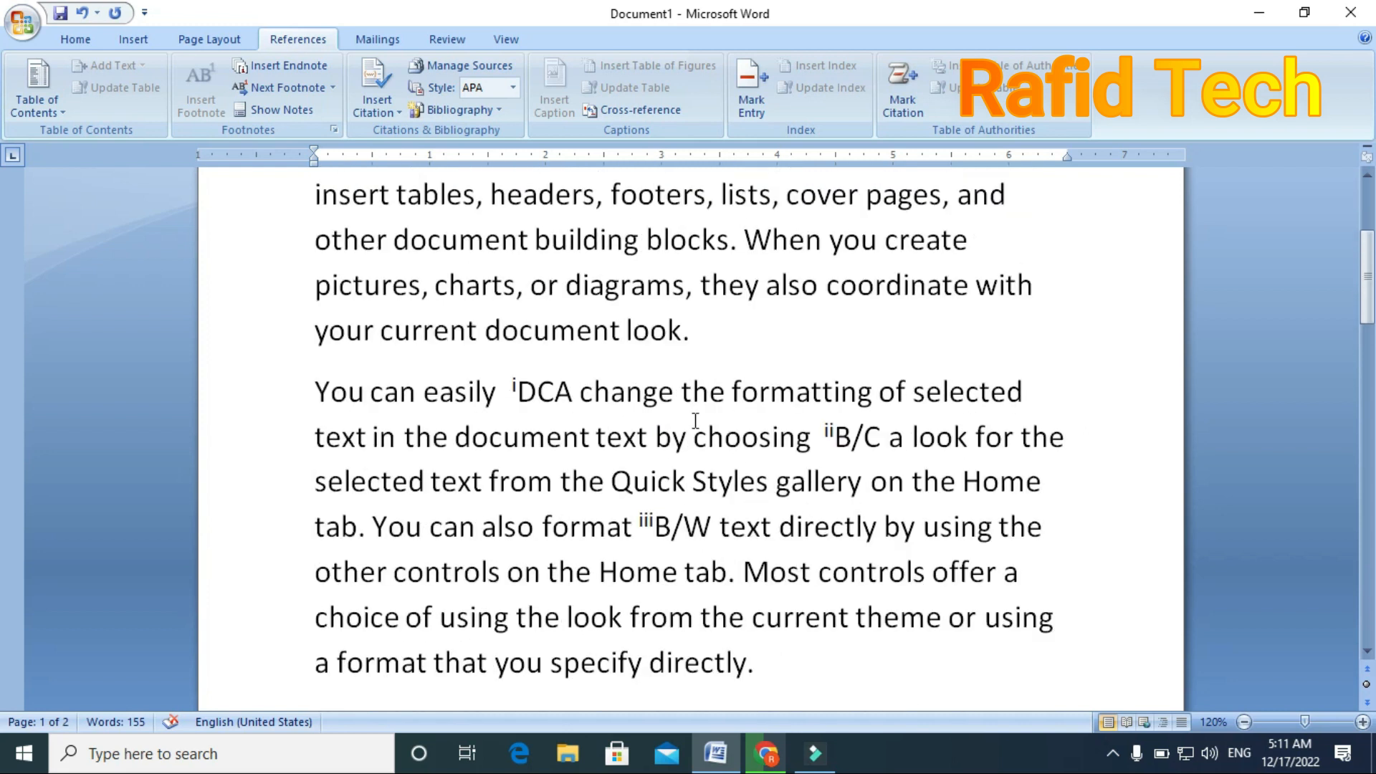
left_click(515, 391)
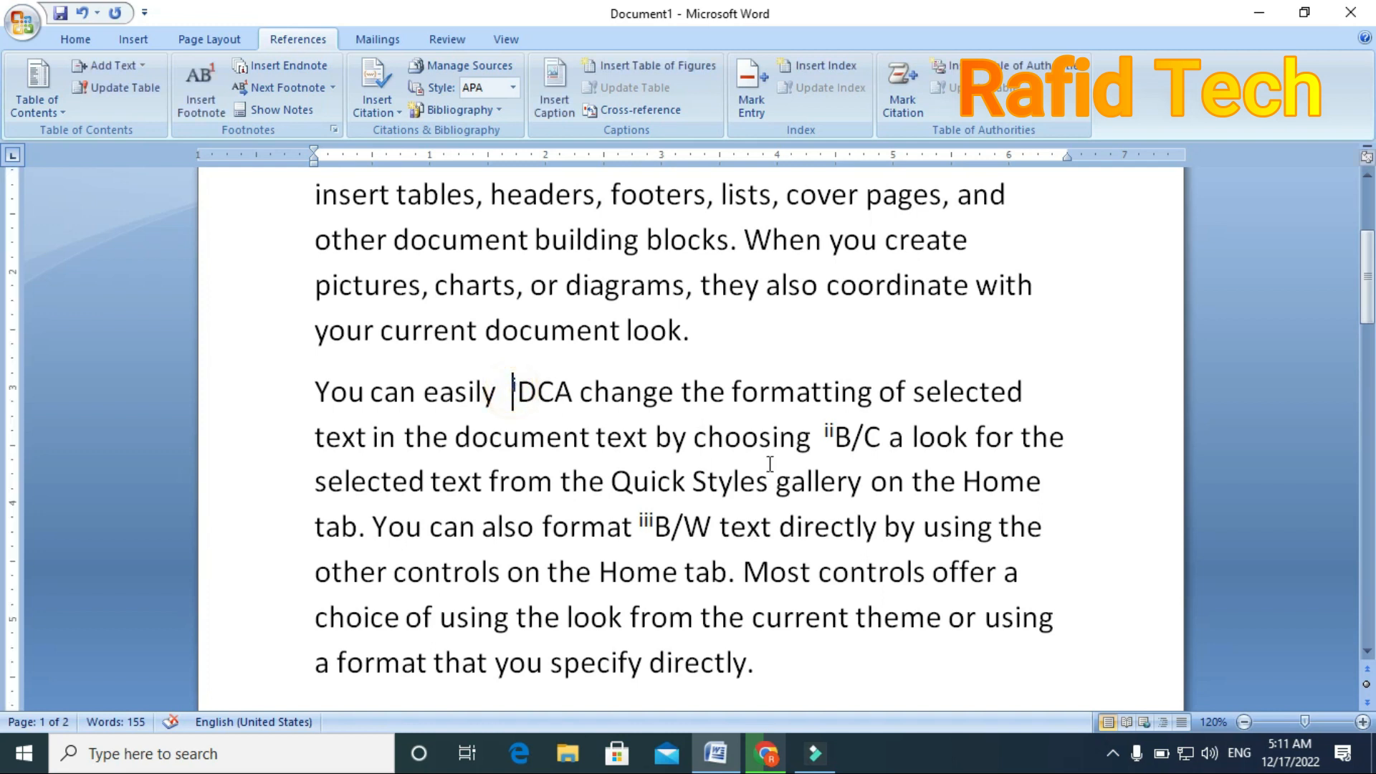
left_click(333, 88)
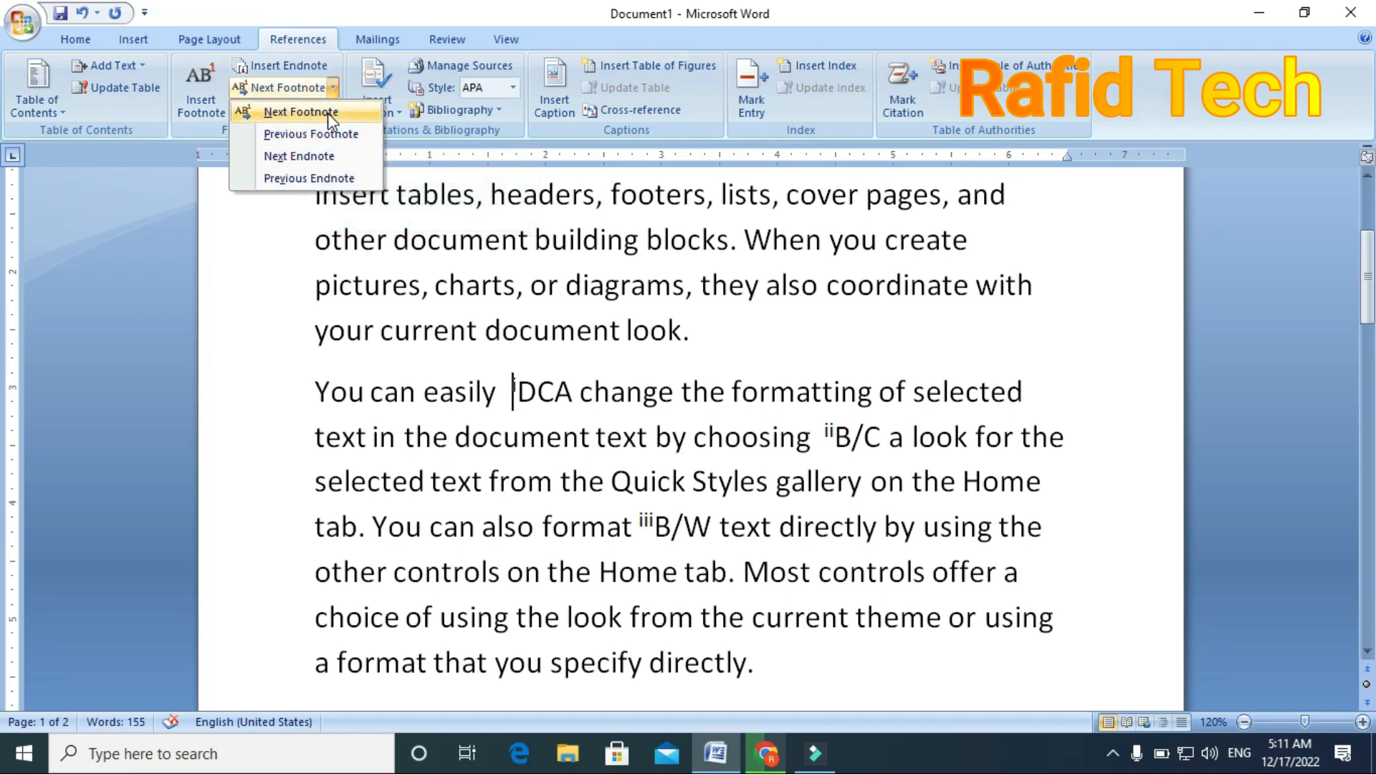
left_click(330, 158)
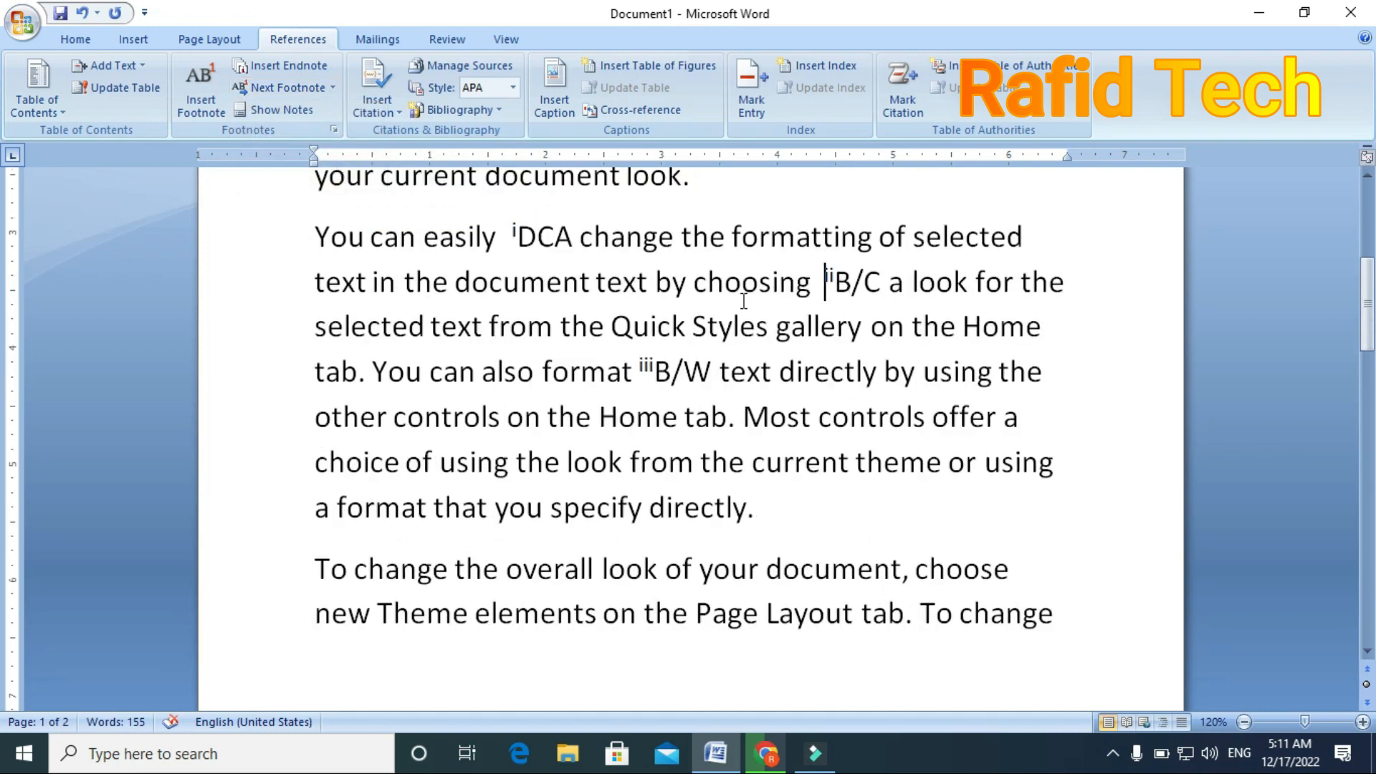
left_click(333, 87)
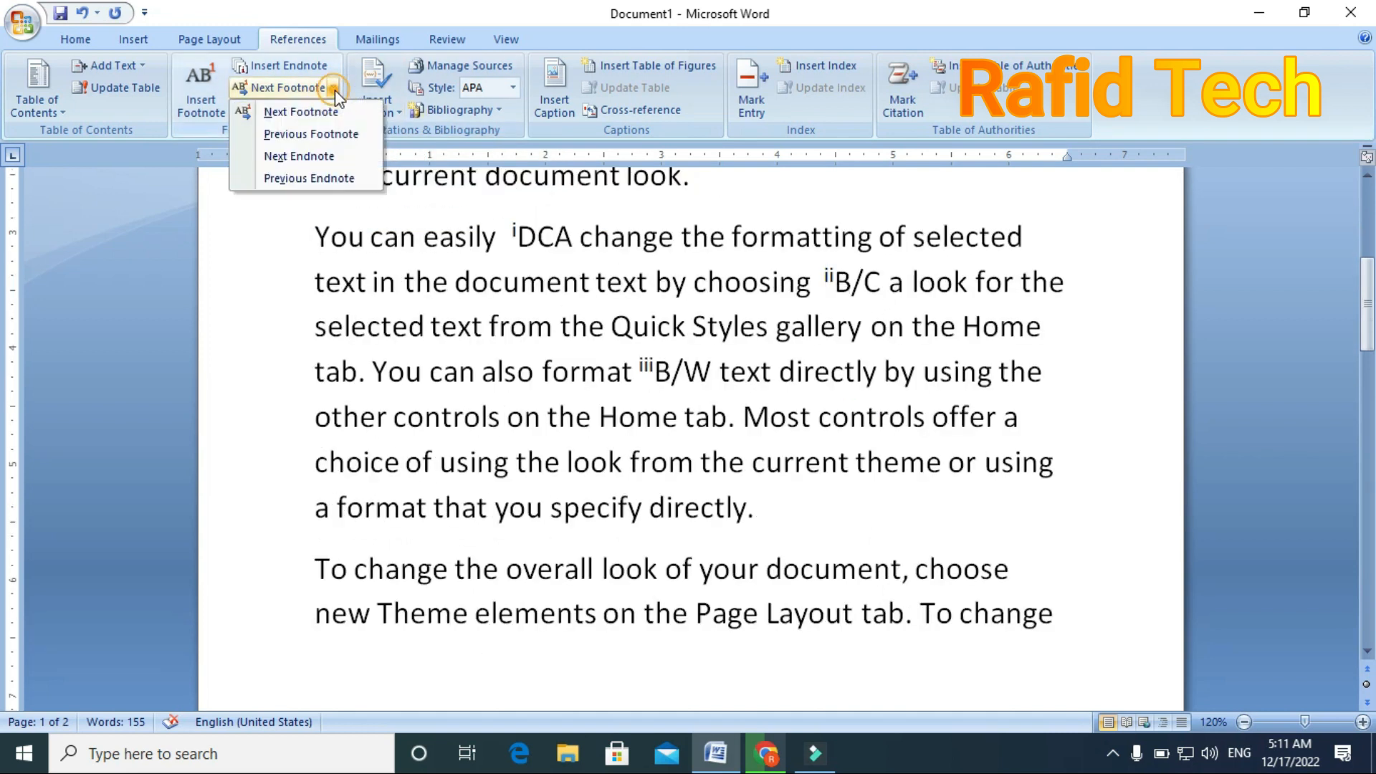
left_click(326, 159)
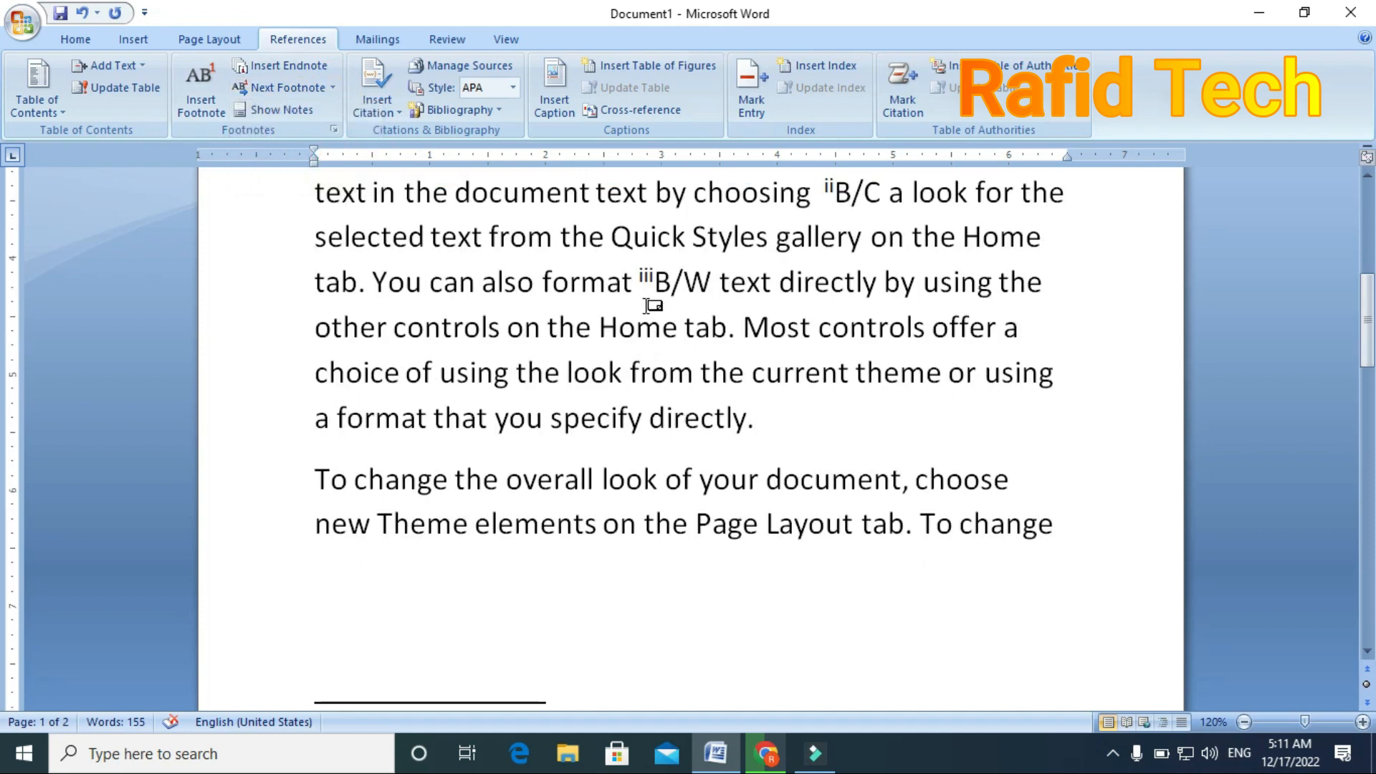
Go back through the previous endnotes to the mark before "DCA" in the second paragraph
left_click(333, 87)
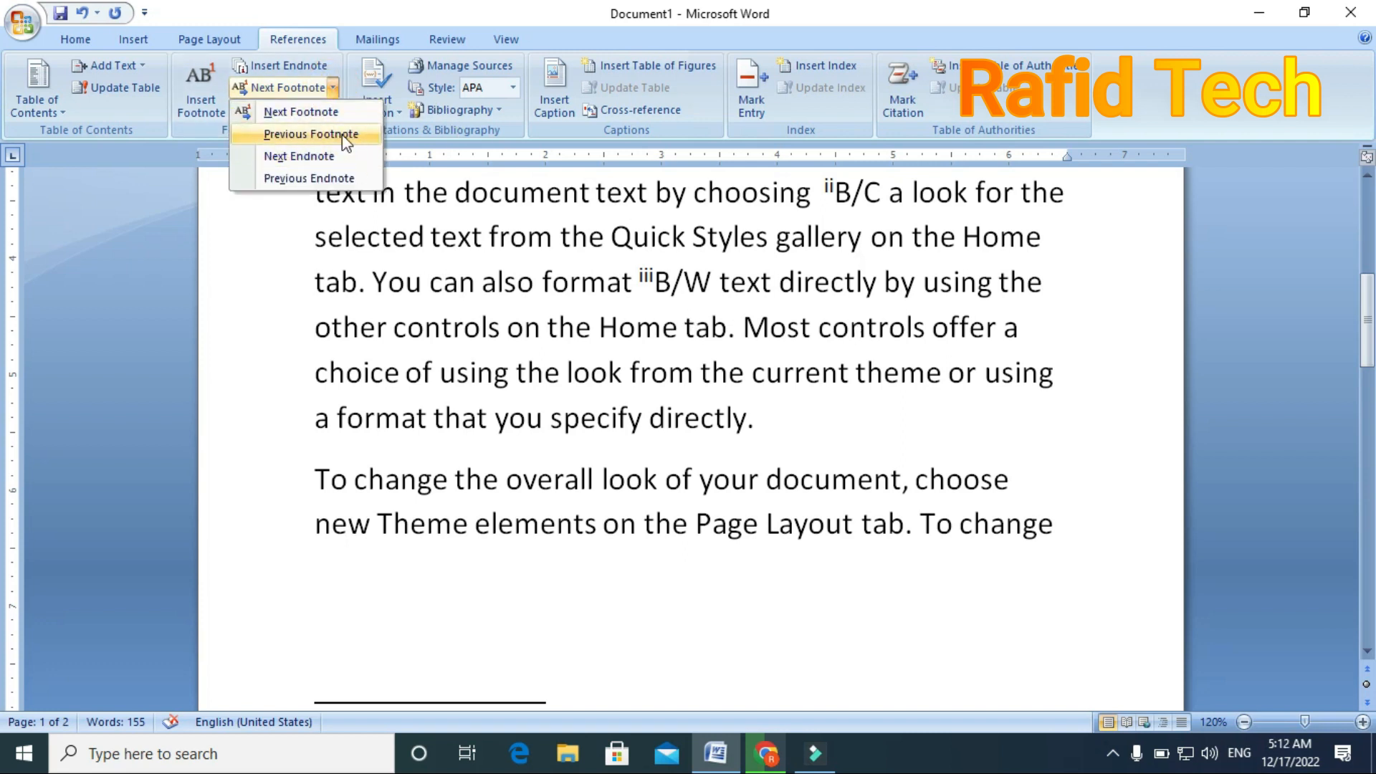
left_click(321, 177)
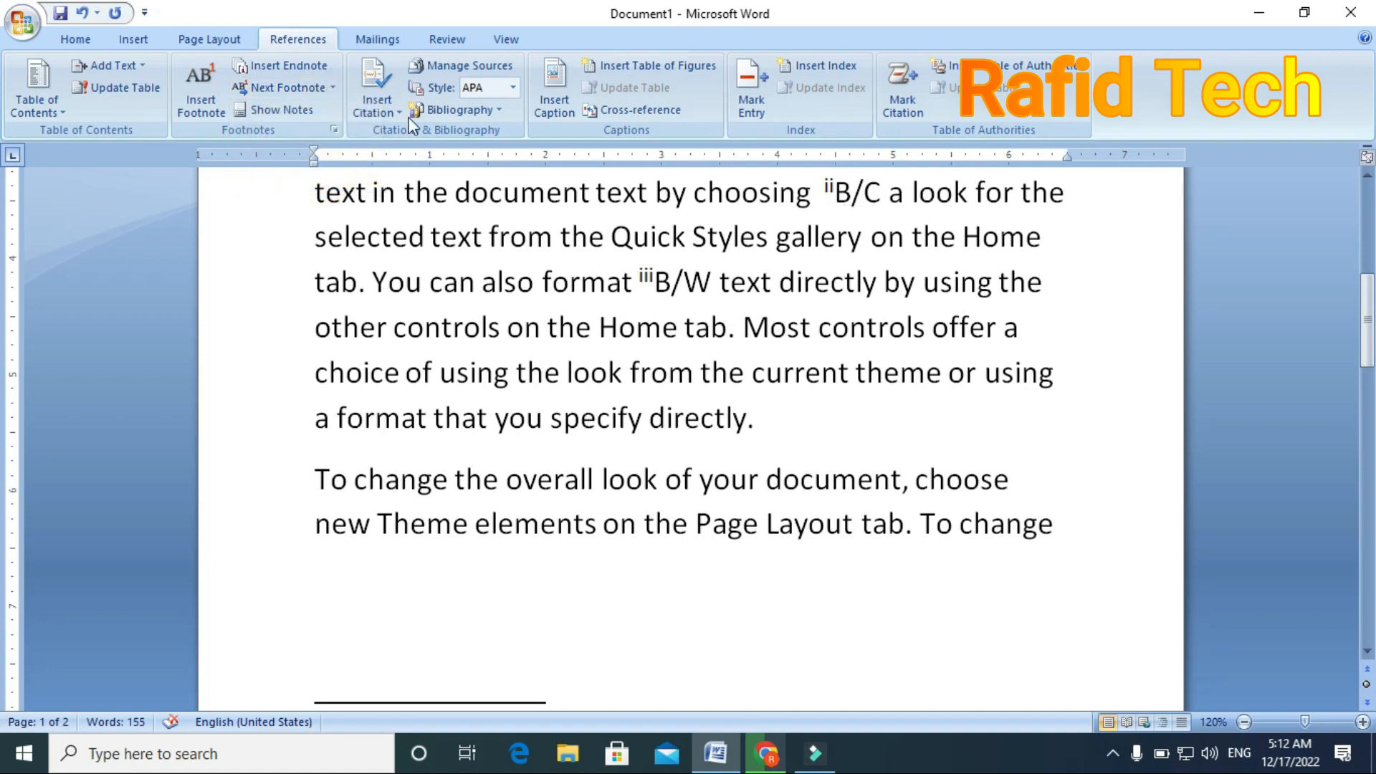
left_click(332, 91)
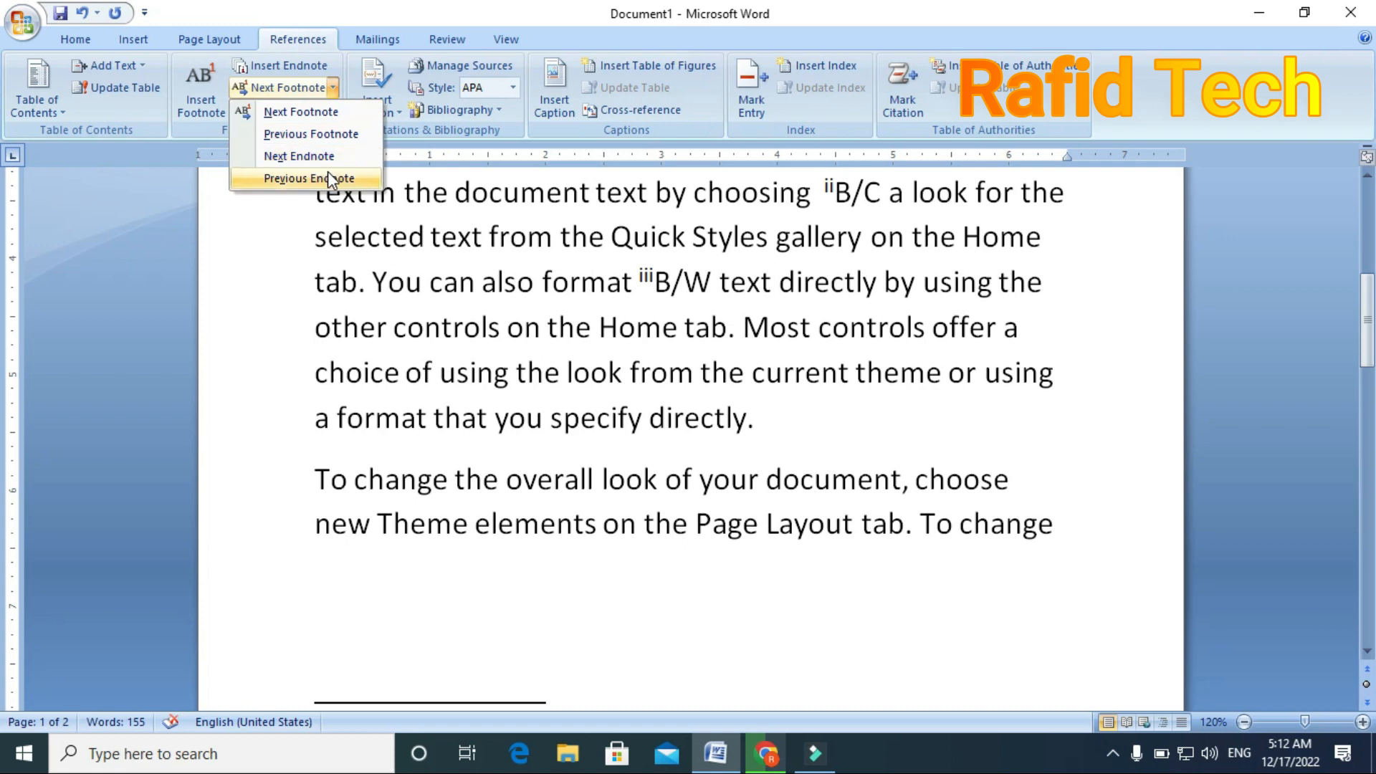
left_click(357, 179)
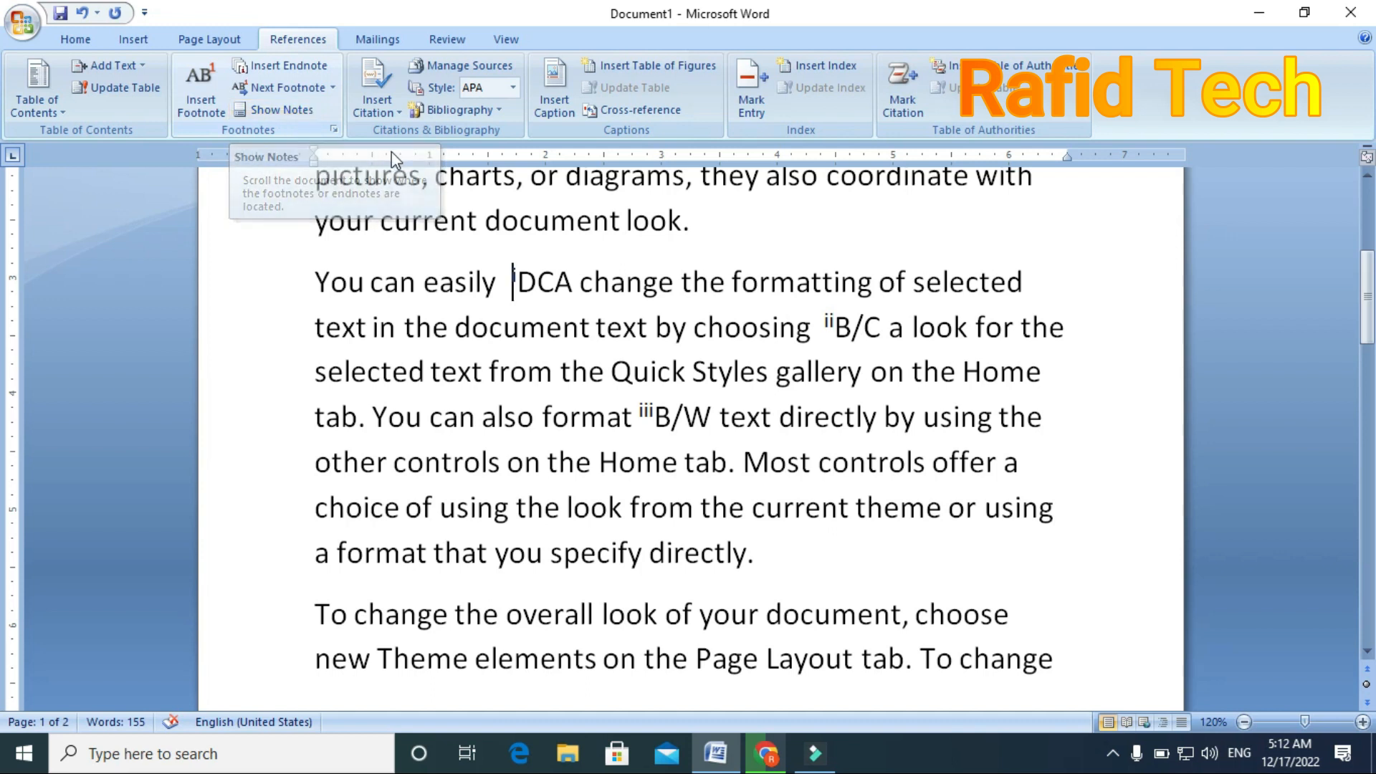
Show the document's notes, choosing to view the footnote area, and examine the footnotes on the first page
scroll(390, 172, "up", 2)
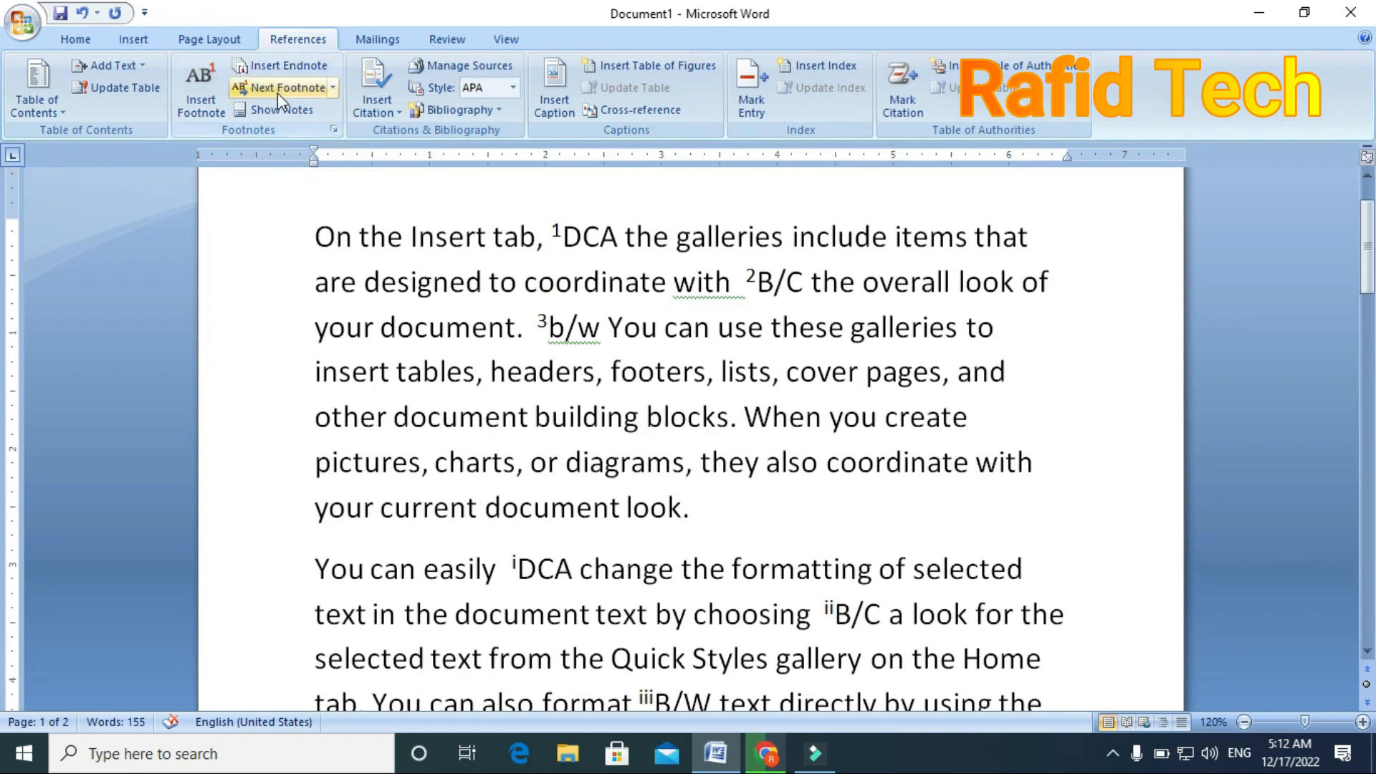
left_click(292, 111)
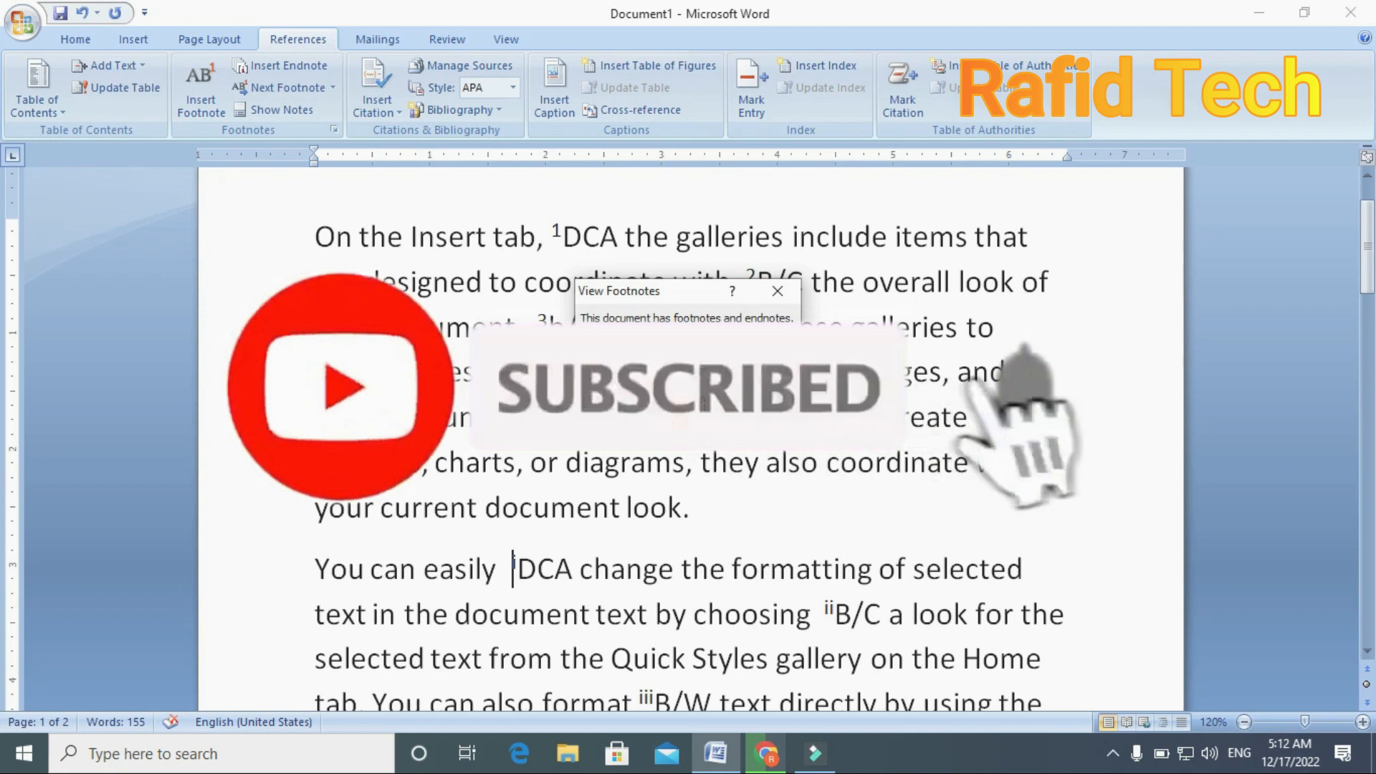
left_click(680, 397)
scroll(393, 270, "up", 3)
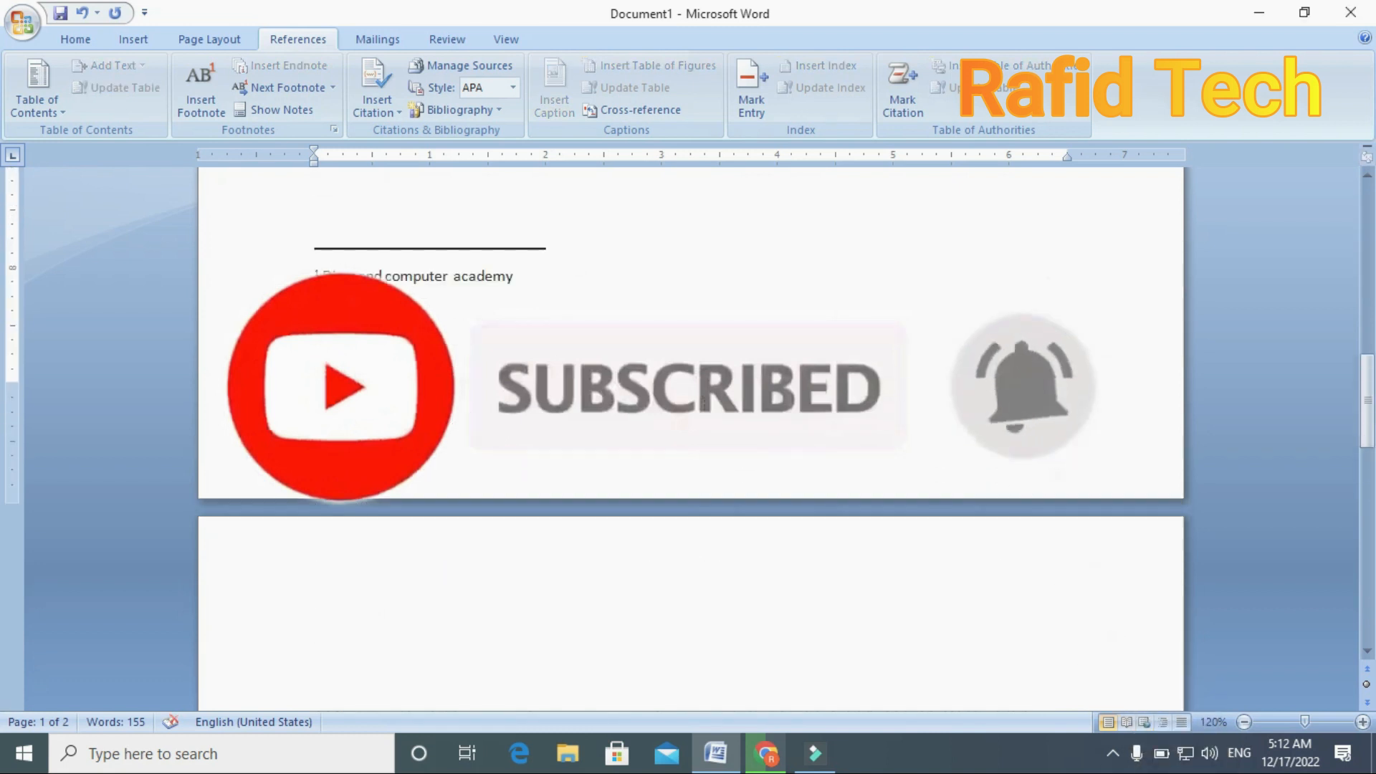
scroll(690, 437, "up", 5)
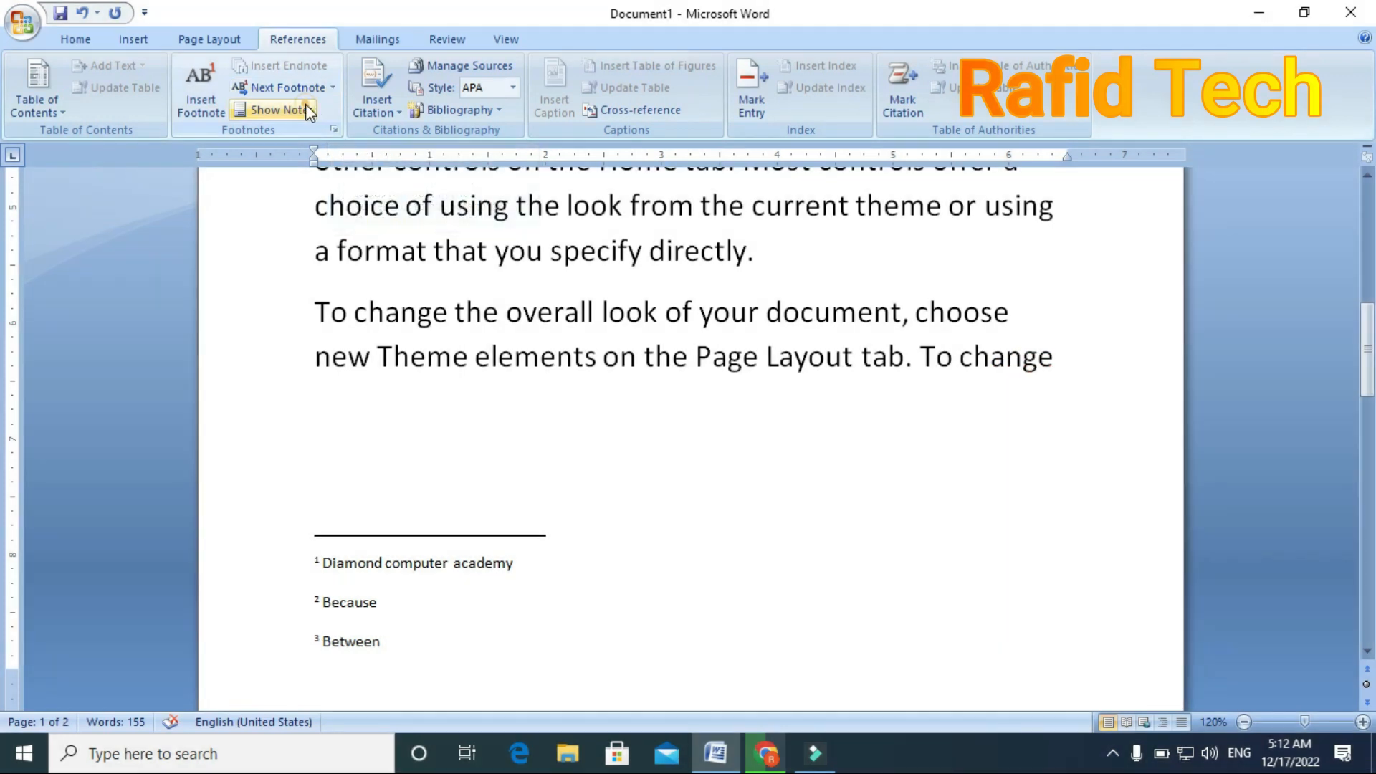
Show the document's notes again, choosing to view the endnote area, and return to the body text
left_click(308, 111)
left_click(294, 111)
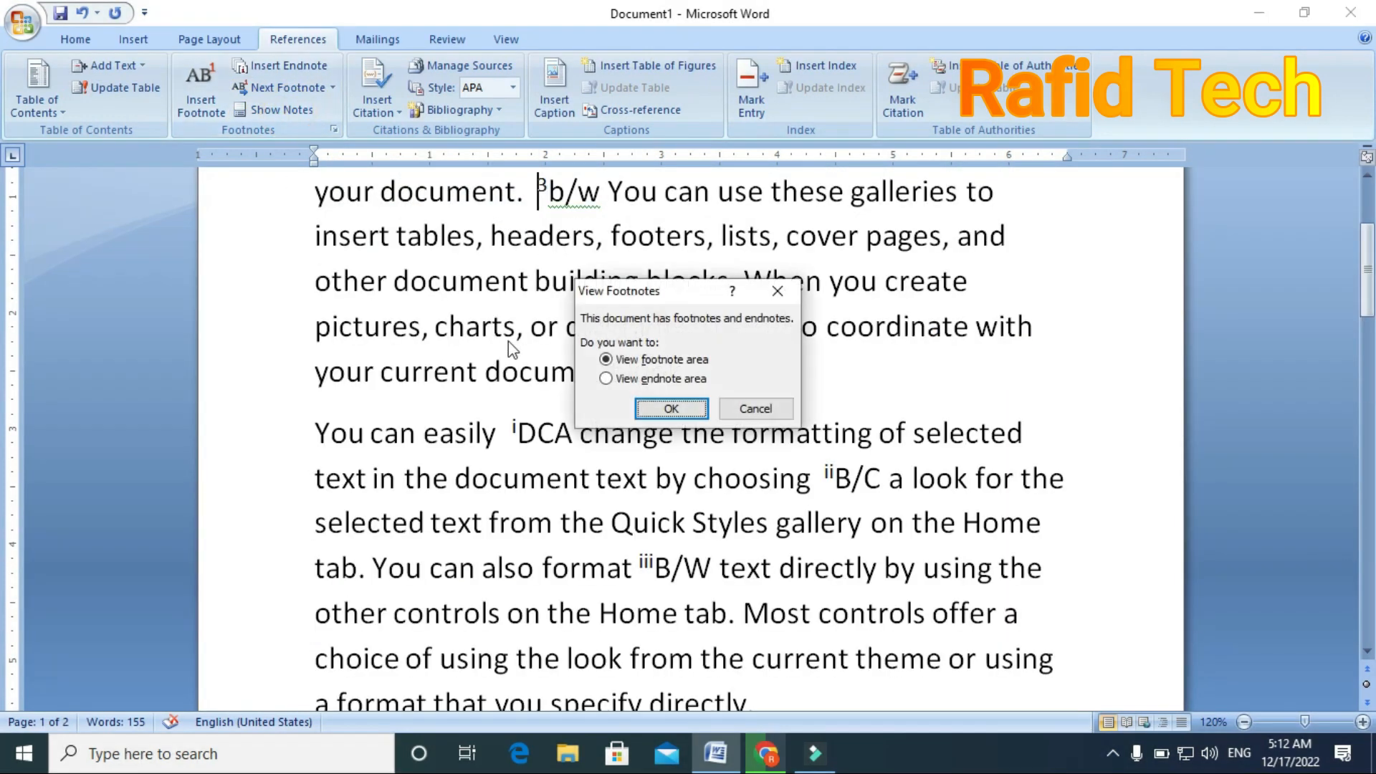
left_click(609, 380)
left_click(660, 410)
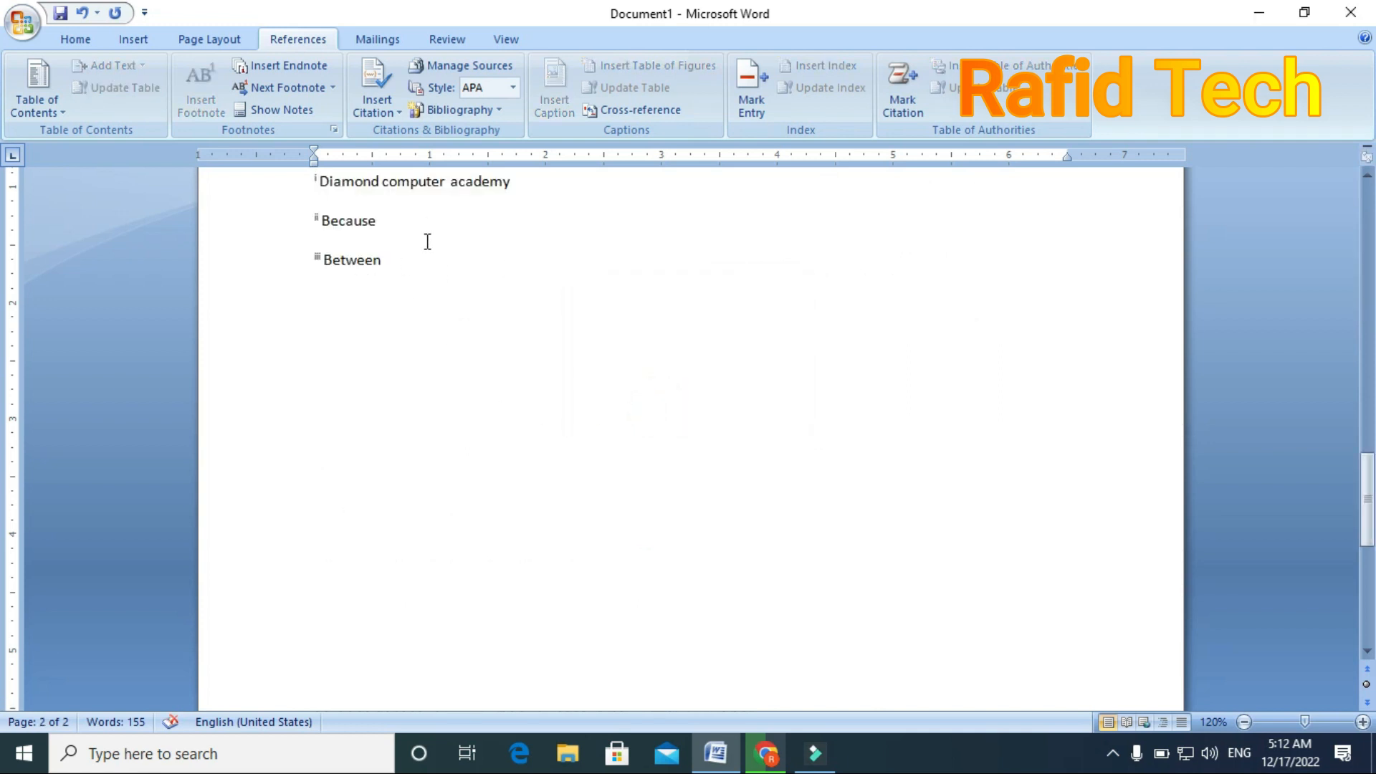
scroll(458, 279, "up", 5)
scroll(479, 301, "up", 4)
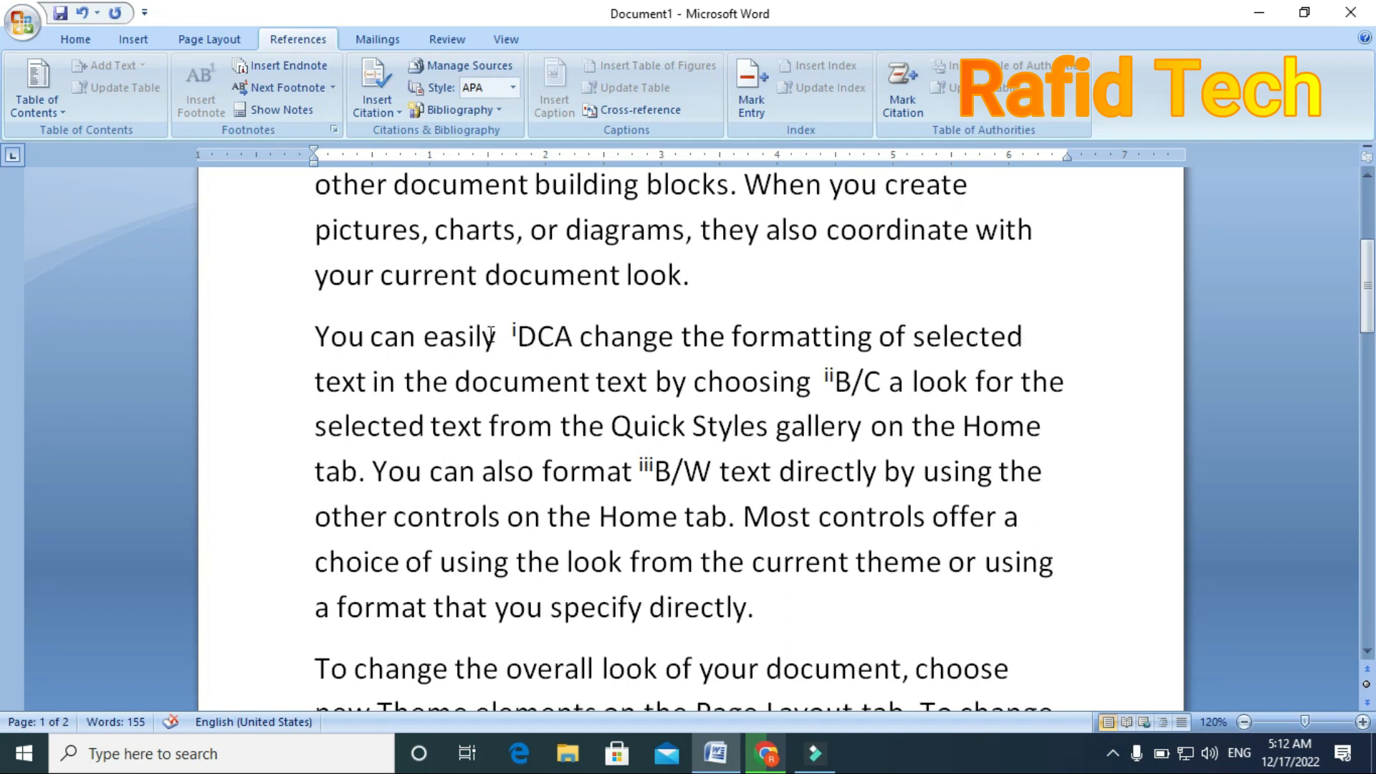
scroll(702, 311, "up", 2)
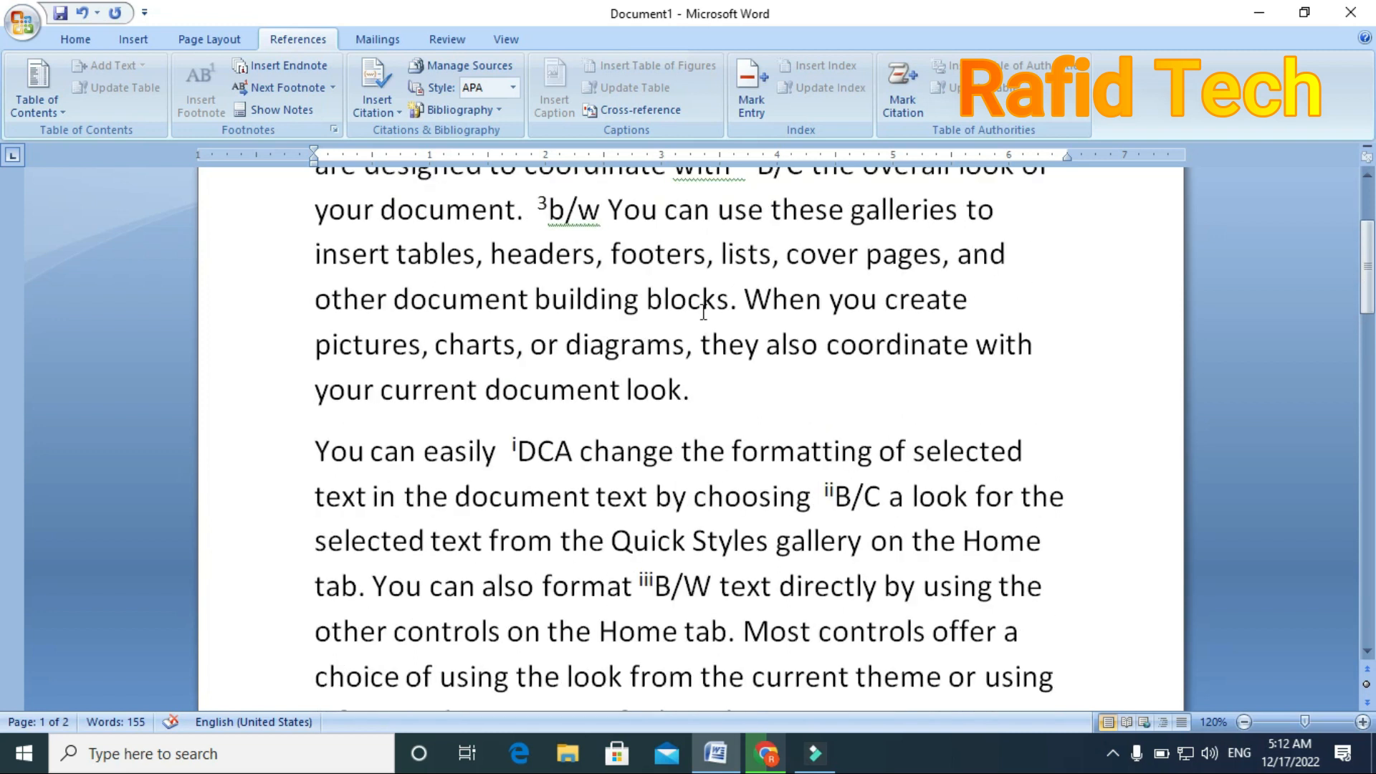